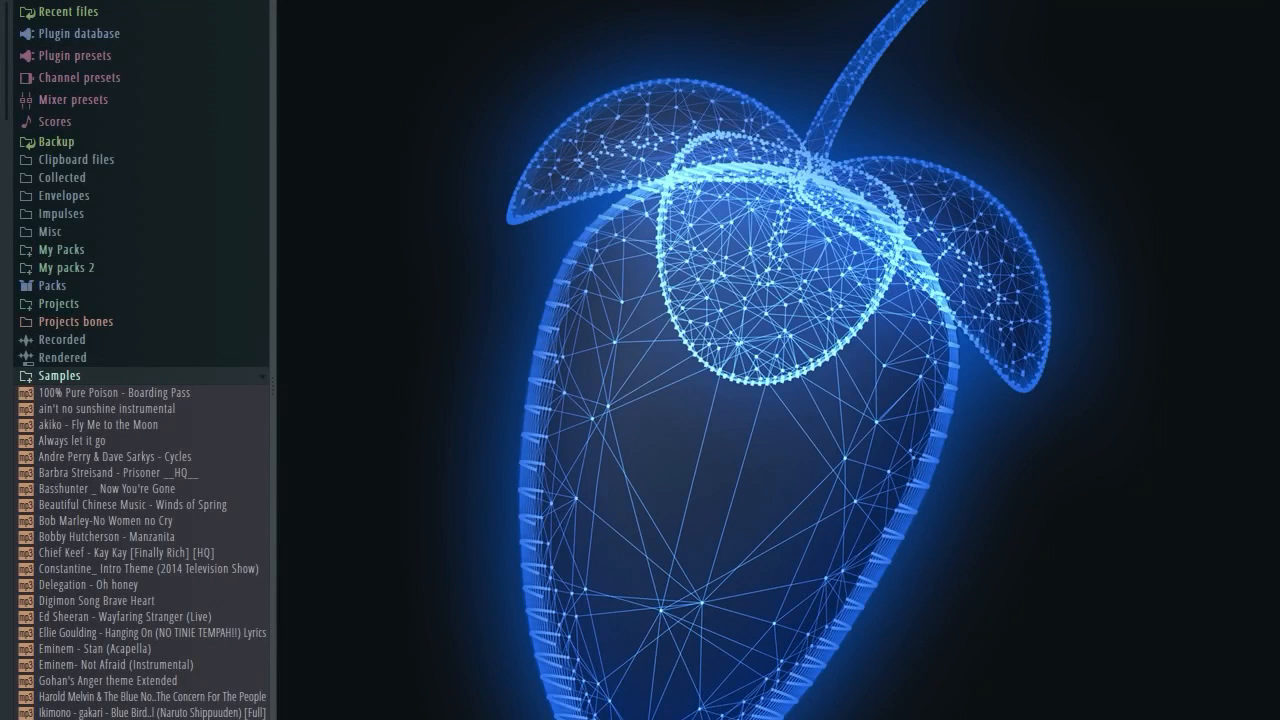
Reposition the Slicex and Channel rack windows, and close Slicex.
click(430, 345)
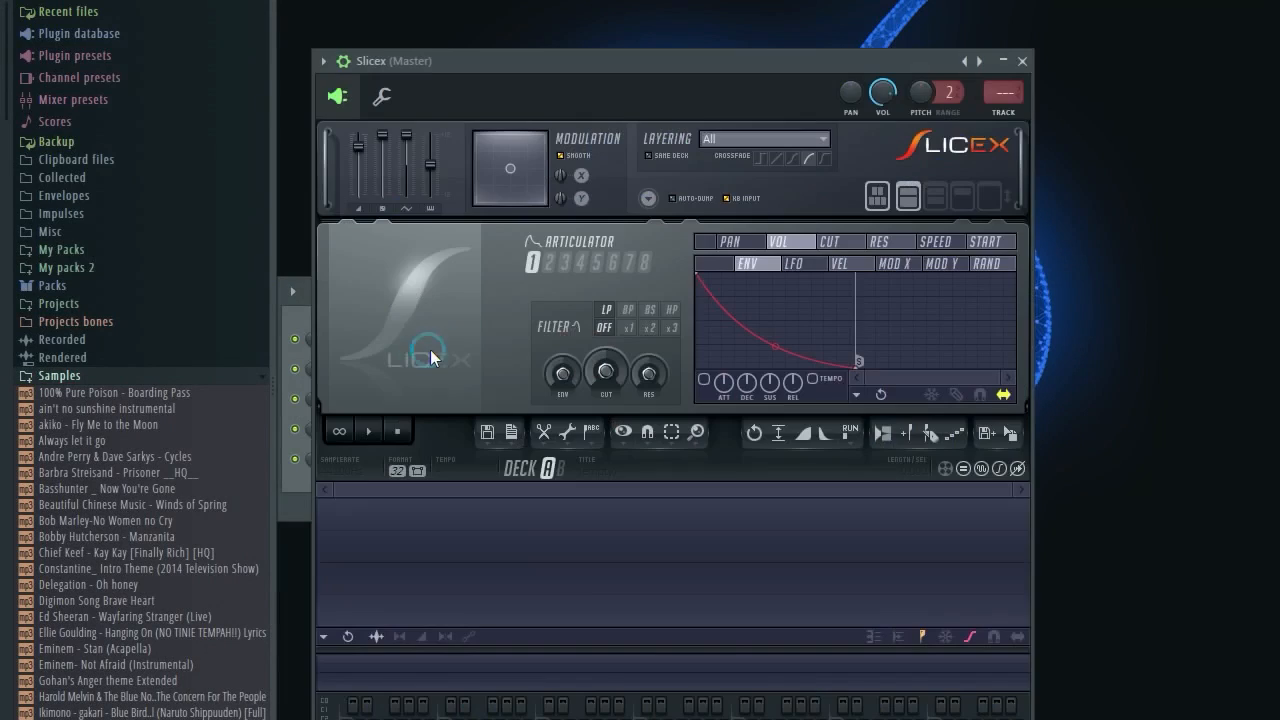
drag(641, 91, 829, 142)
click(400, 300)
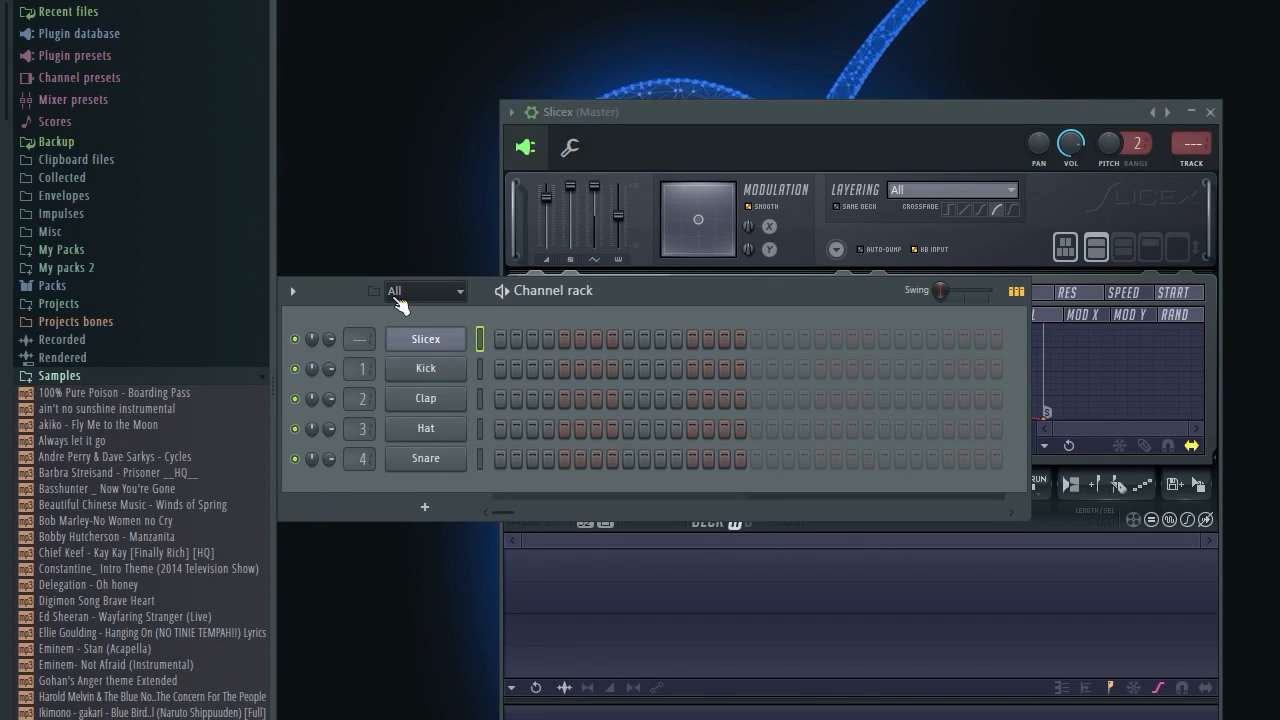
drag(604, 296, 626, 348)
drag(706, 111, 588, 32)
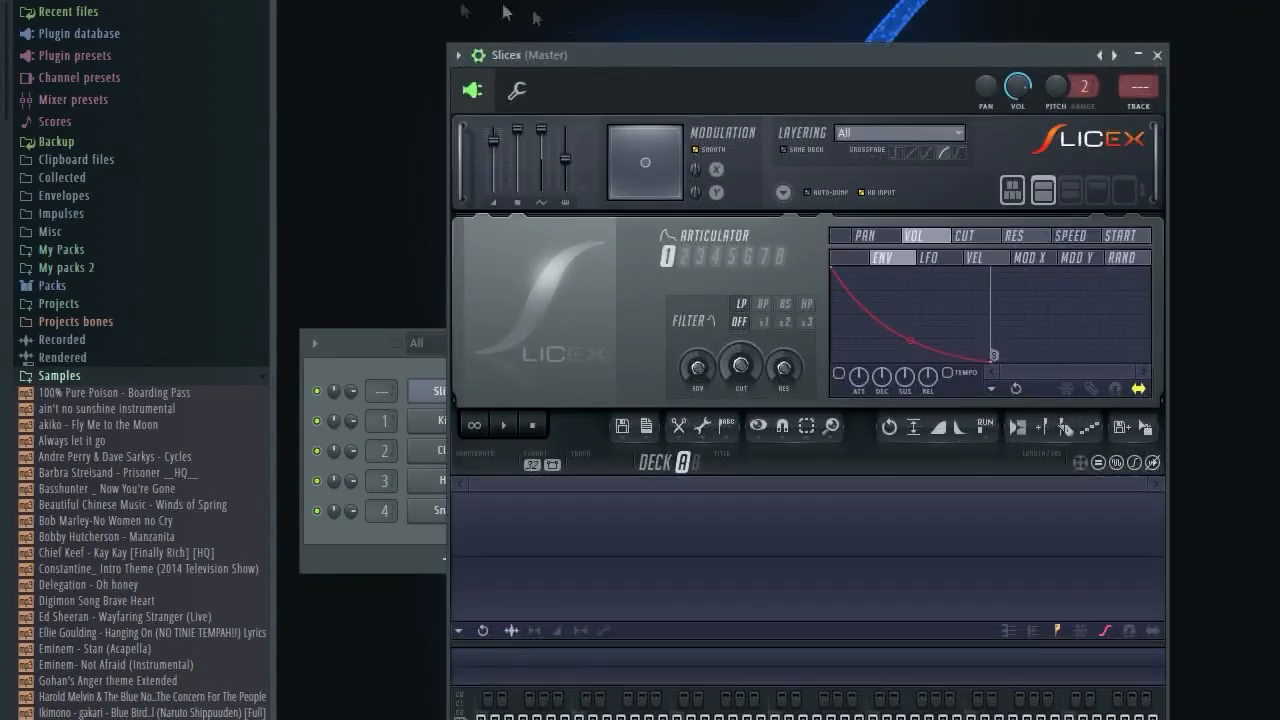
click(1157, 55)
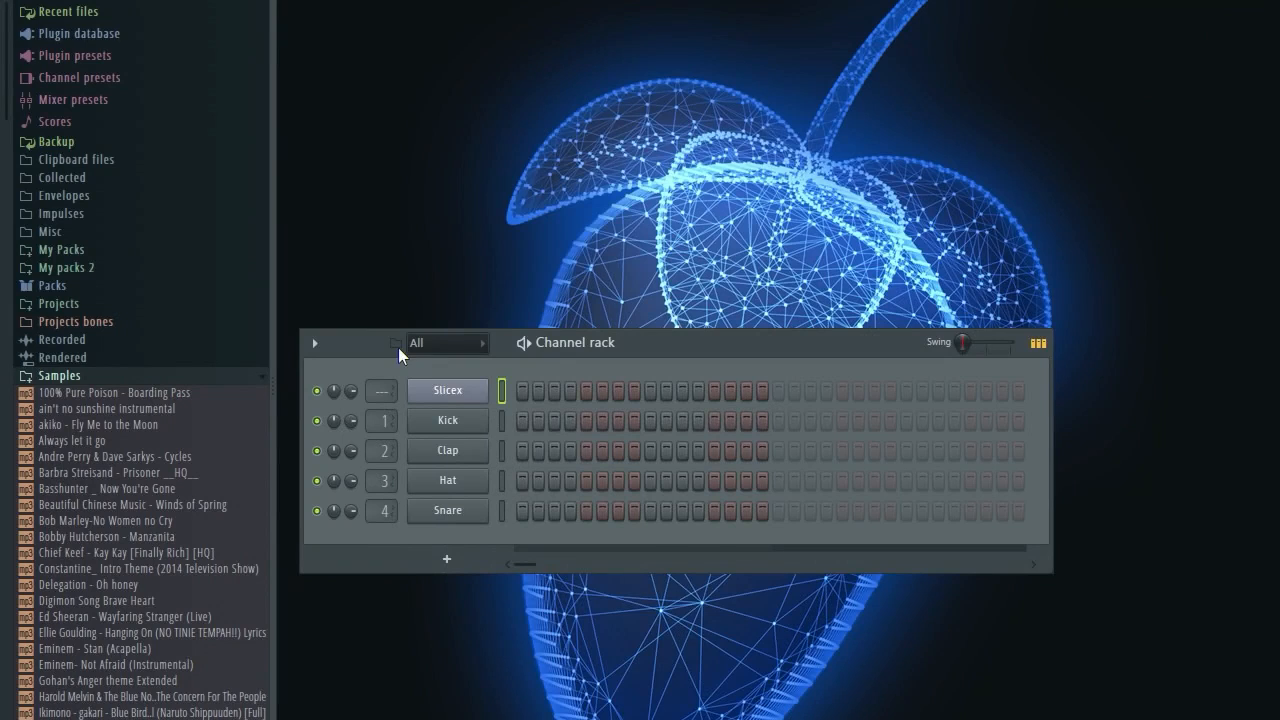
Load the sample "Andre Perry & Dave Sarkys - Cycles" into Slicex.
drag(190, 458, 218, 461)
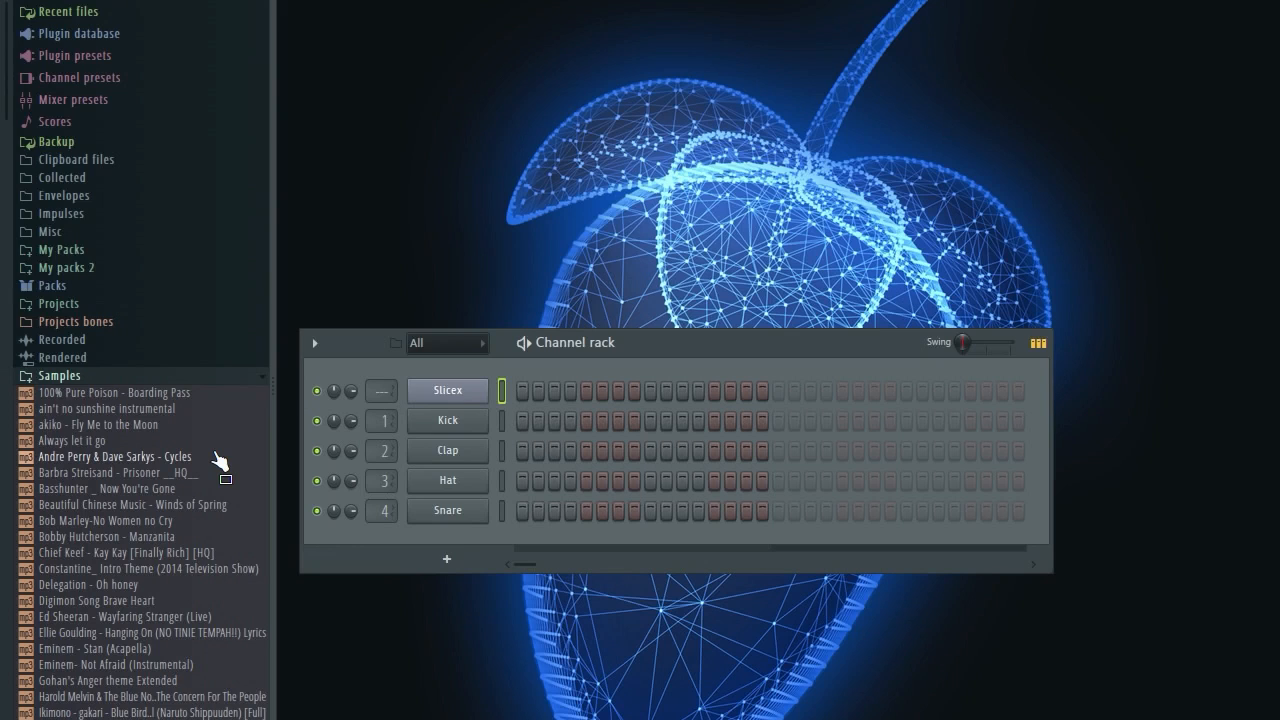
drag(216, 455, 316, 370)
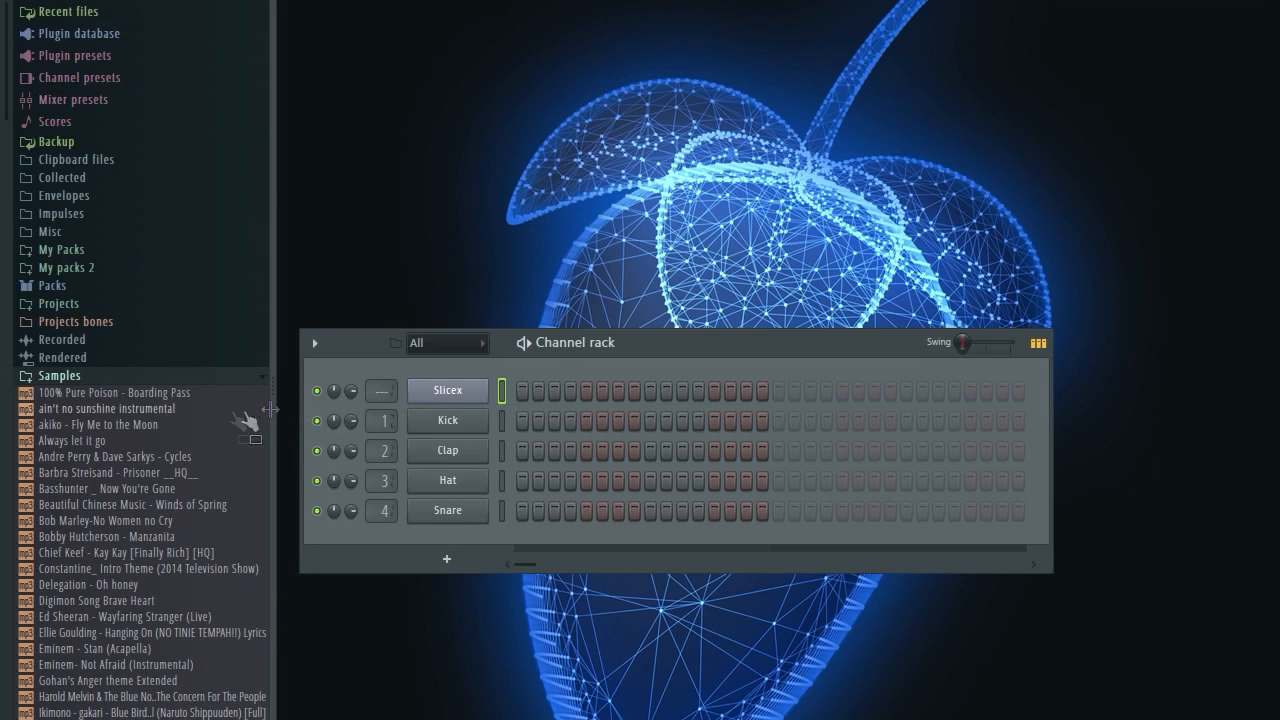
click(432, 386)
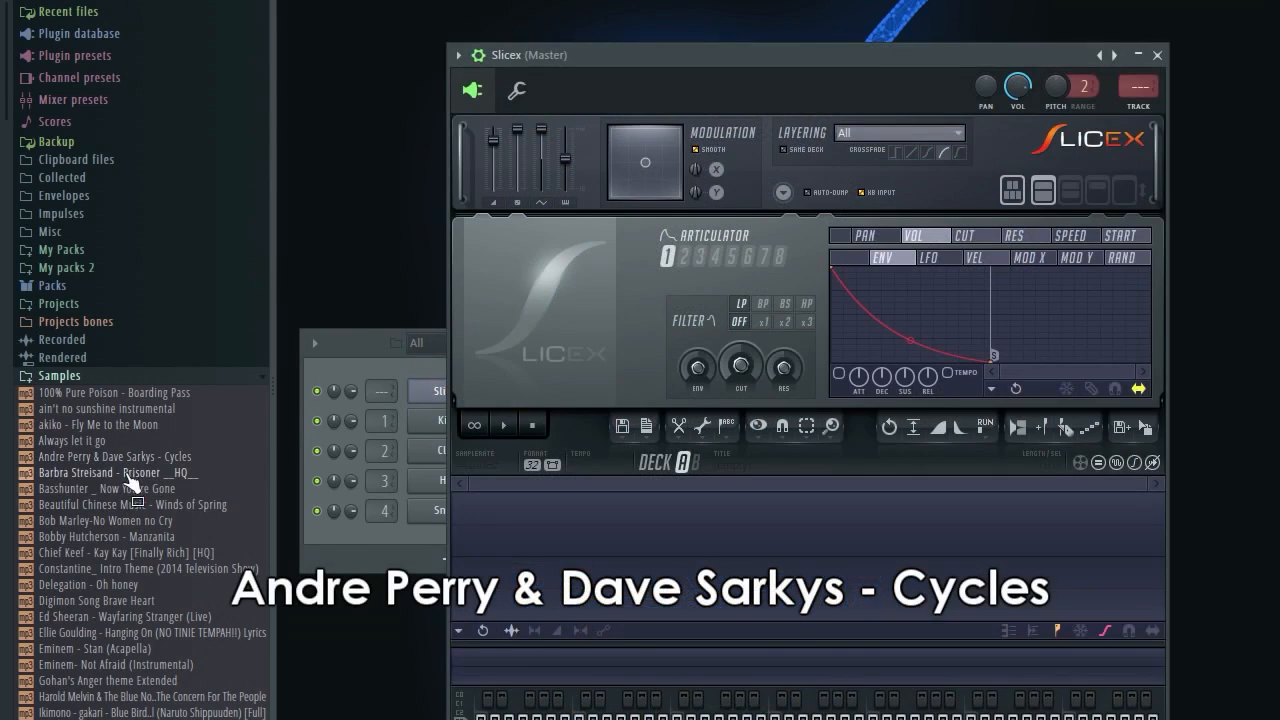
drag(120, 456, 463, 110)
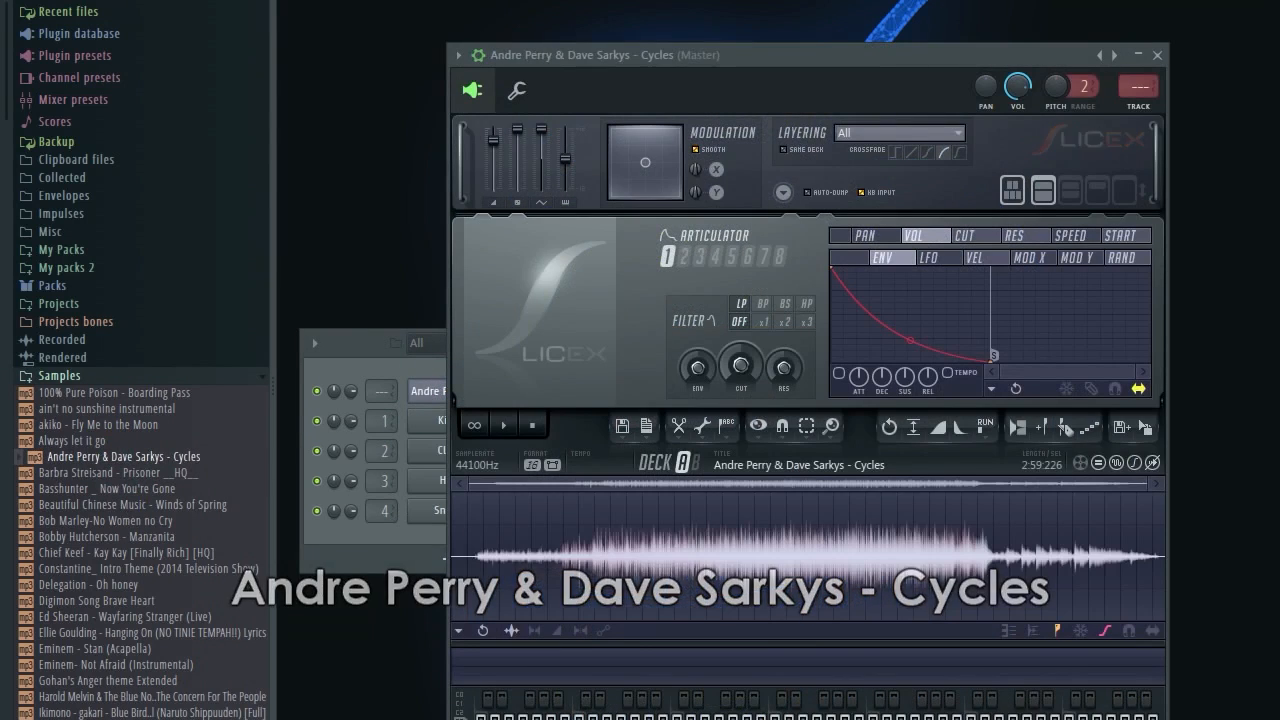
Preview the opening of the sample in Slicex and set the playback position just before the sound begins.
click(500, 428)
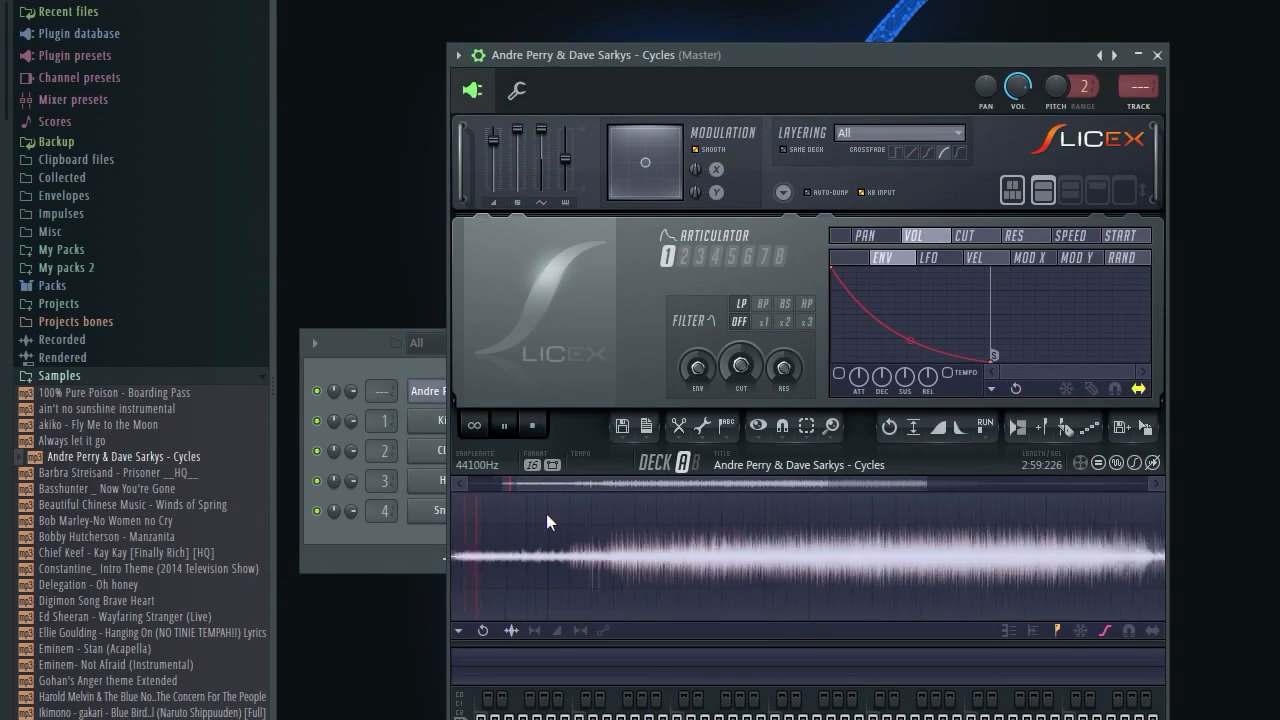
scroll(546, 513, up, 3)
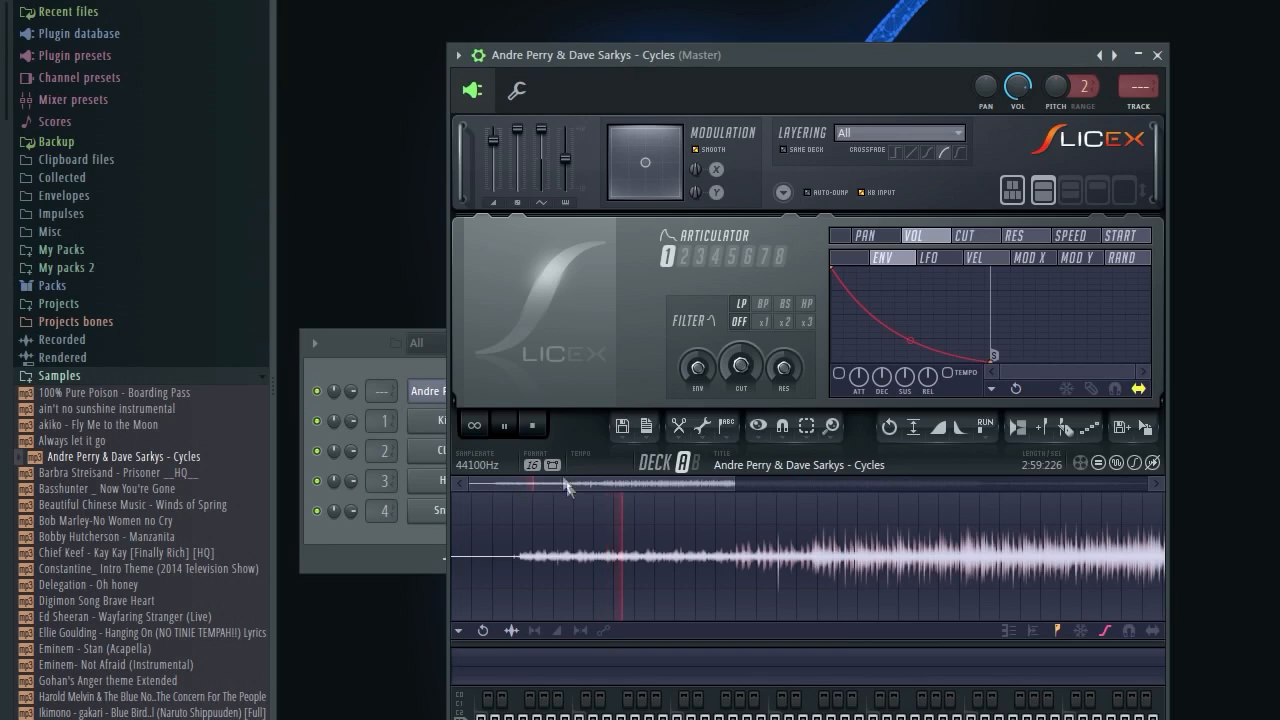
click(543, 426)
click(515, 506)
scroll(530, 500, up, 3)
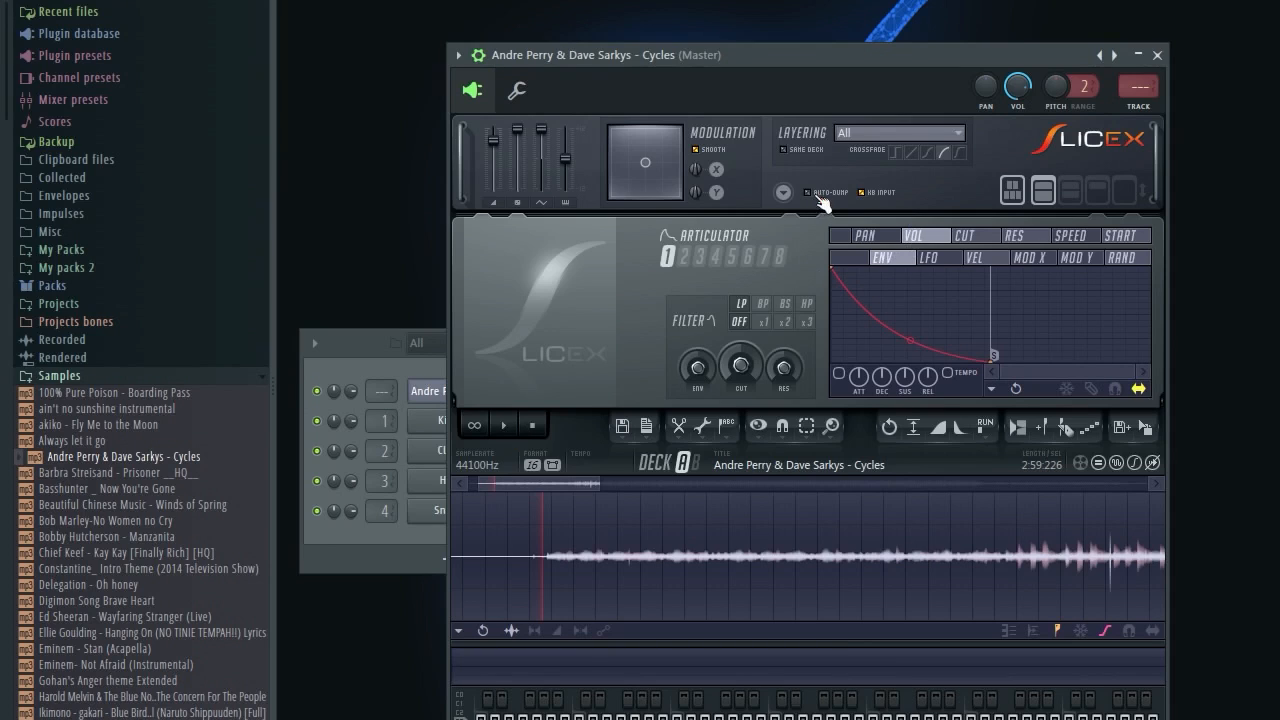
Play the sample and add five slice markers in real time during the quiet intro.
click(505, 426)
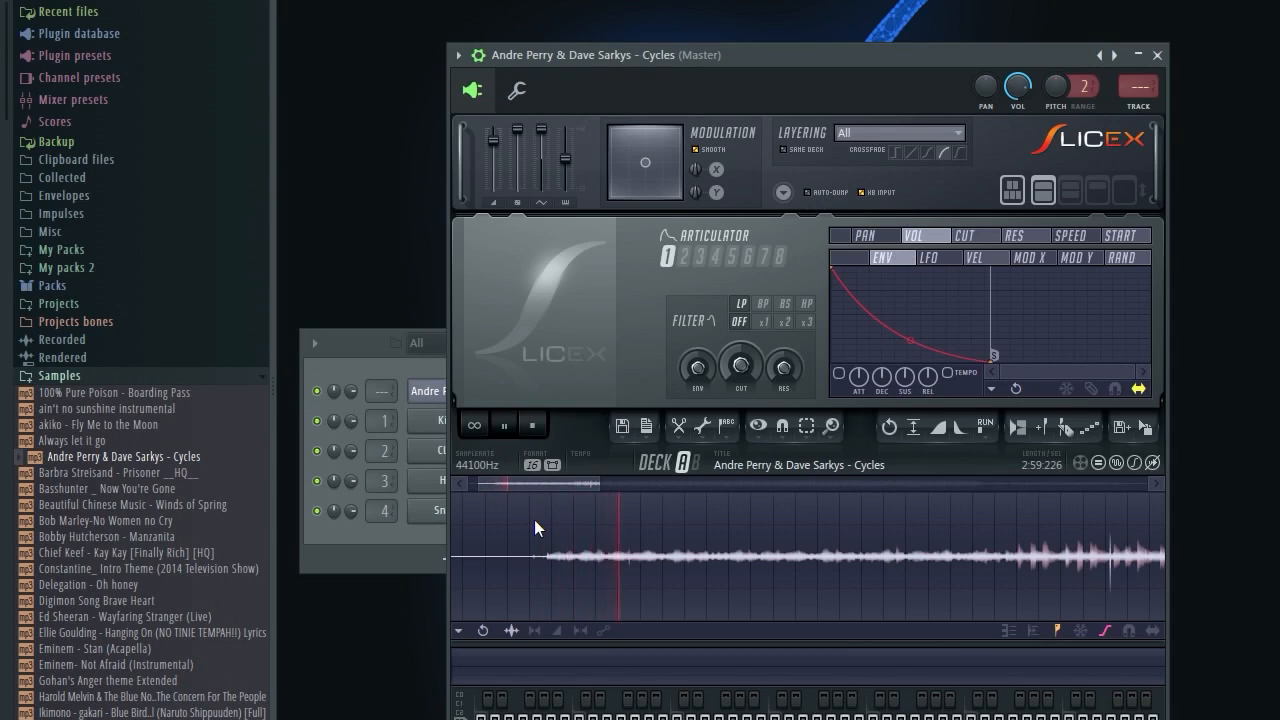
click(1045, 428)
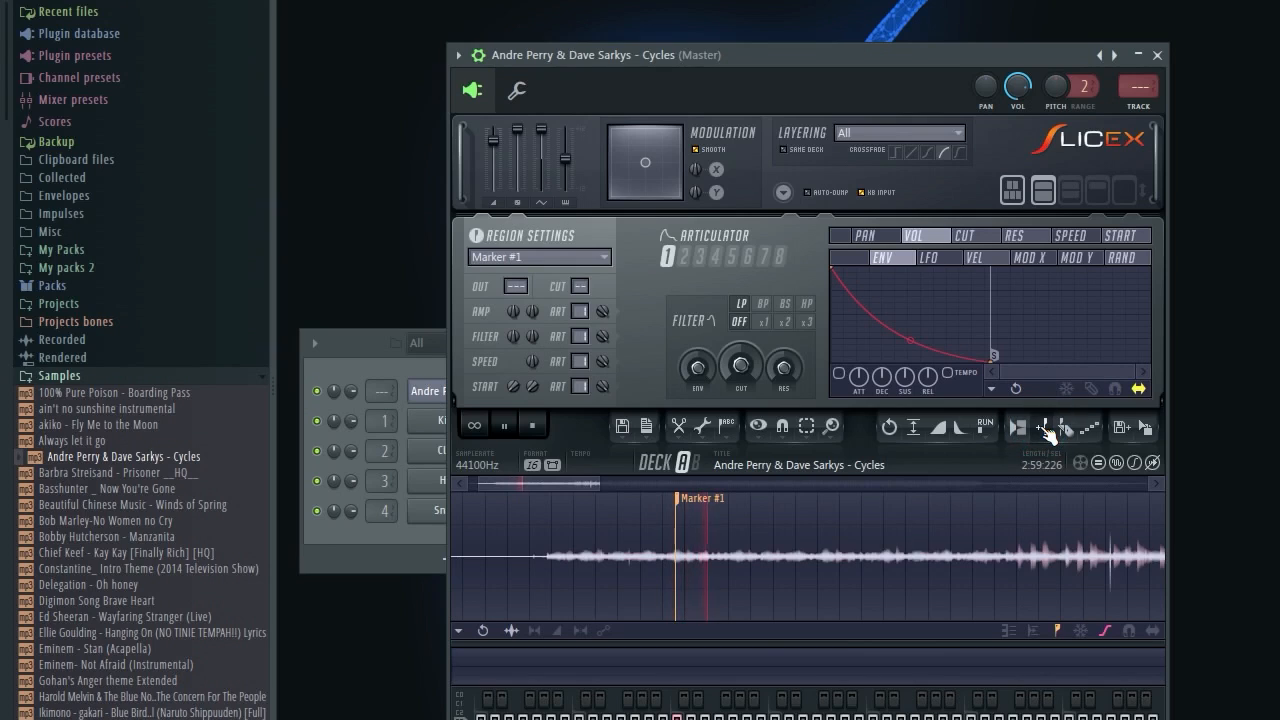
click(1045, 428)
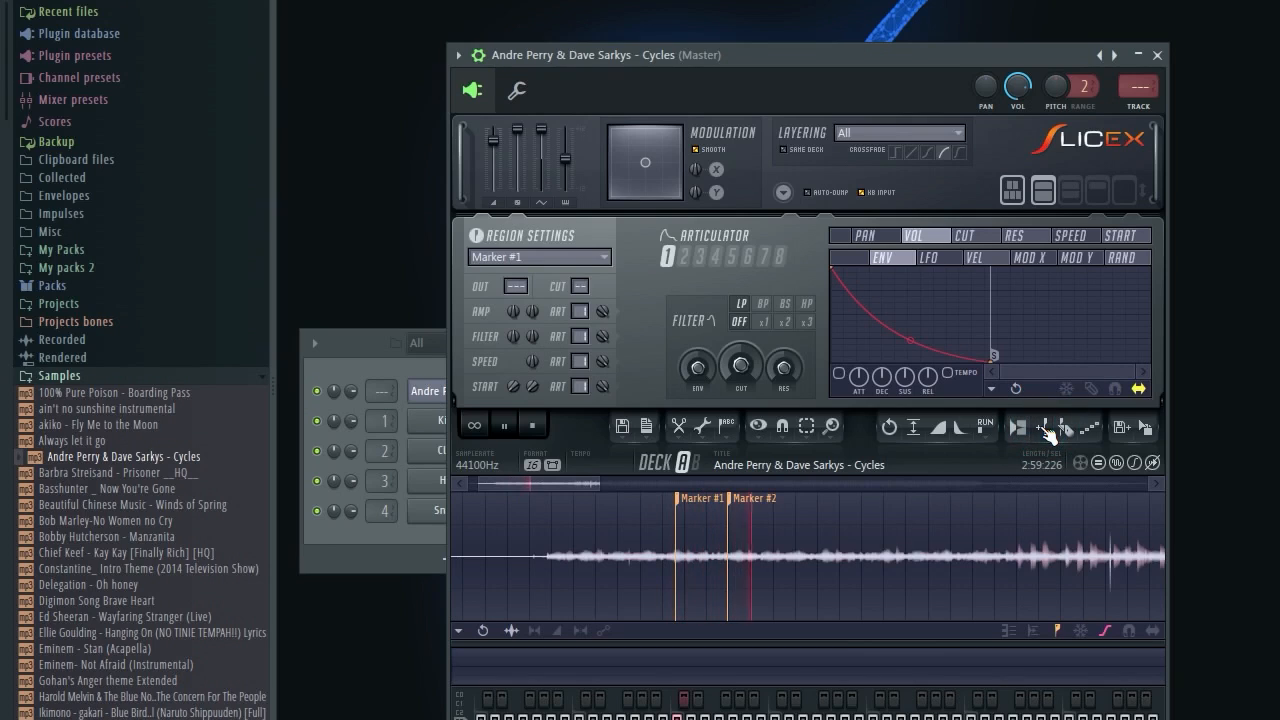
click(1045, 428)
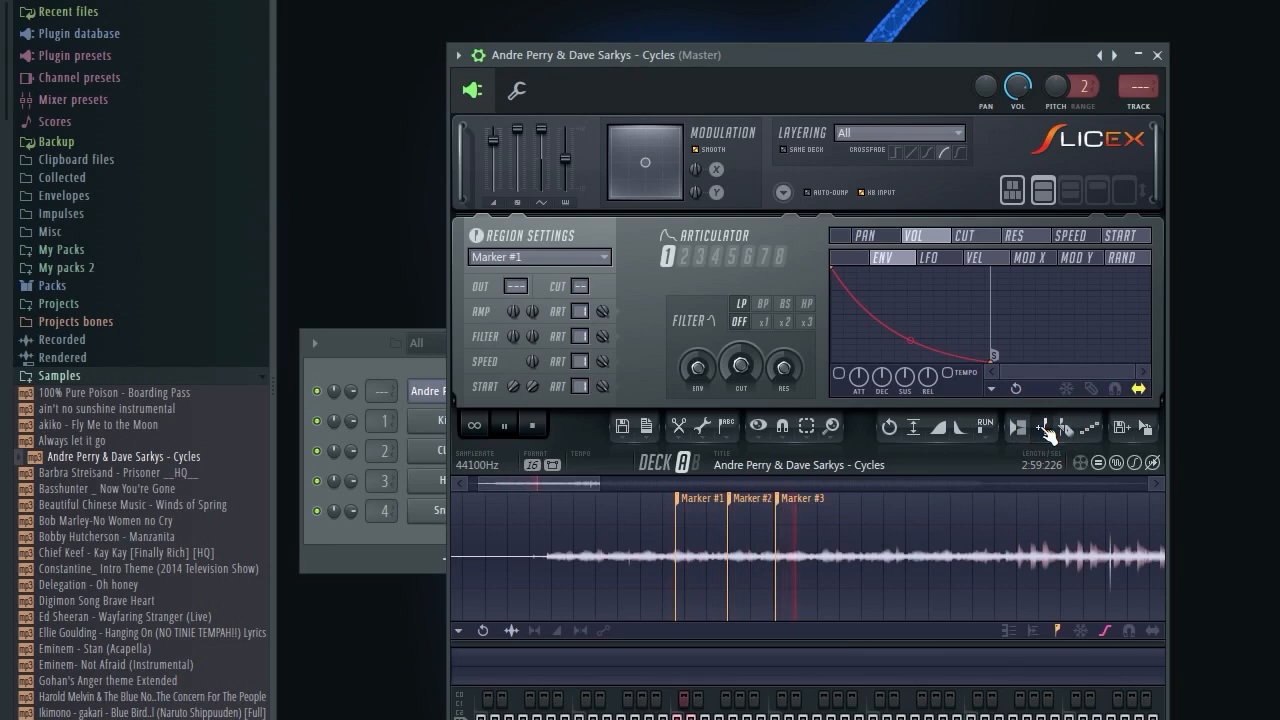
click(1045, 428)
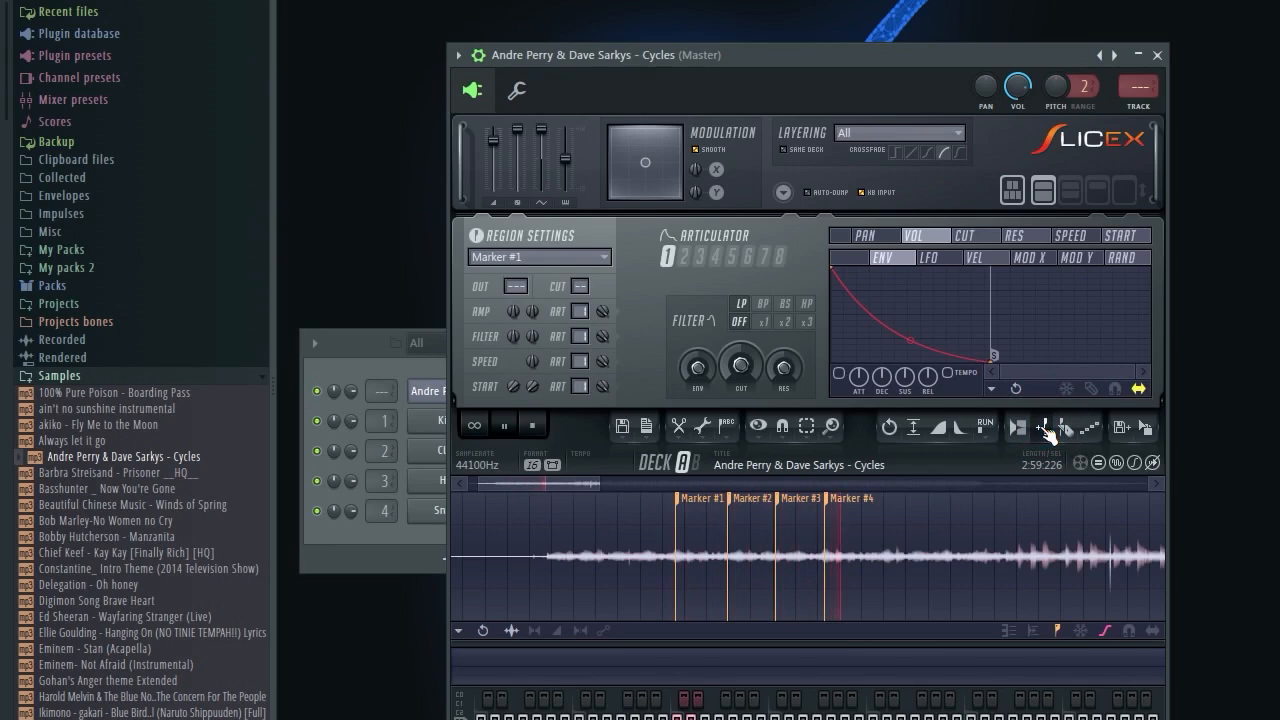
click(1045, 428)
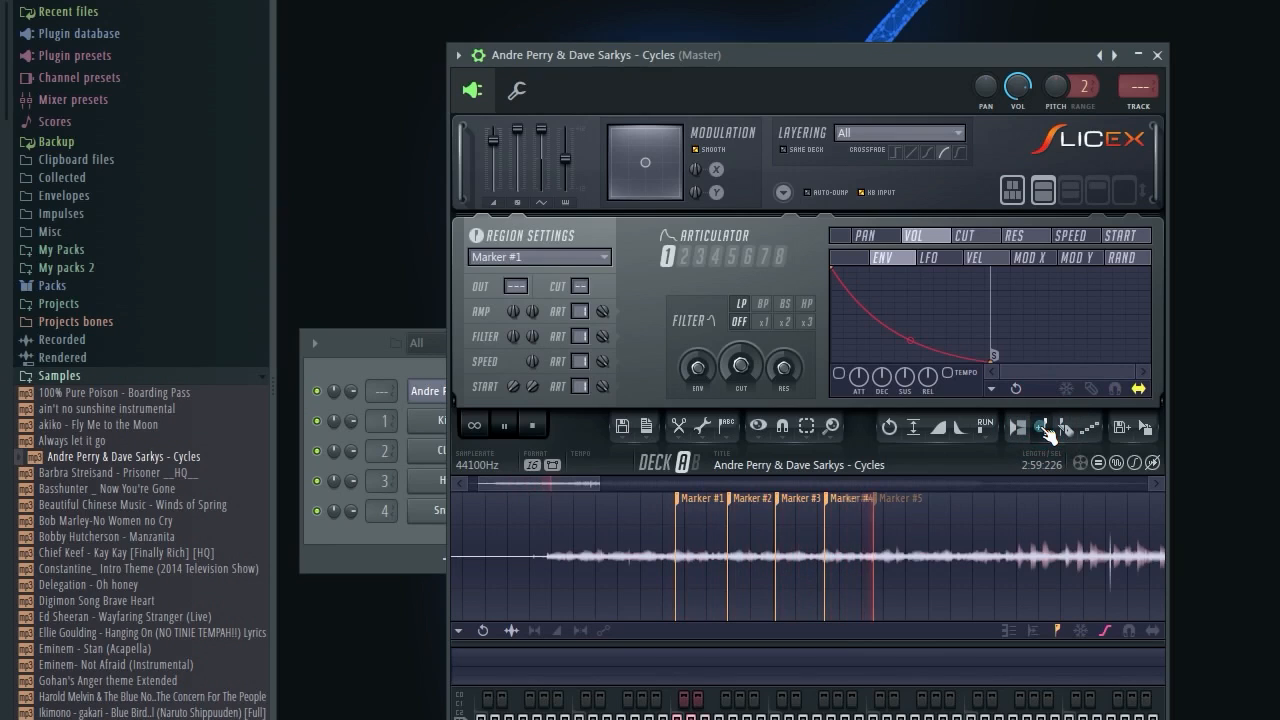
click(532, 428)
Select the audio from Marker #1 to Marker #3 and audition the selection as a loop.
click(692, 514)
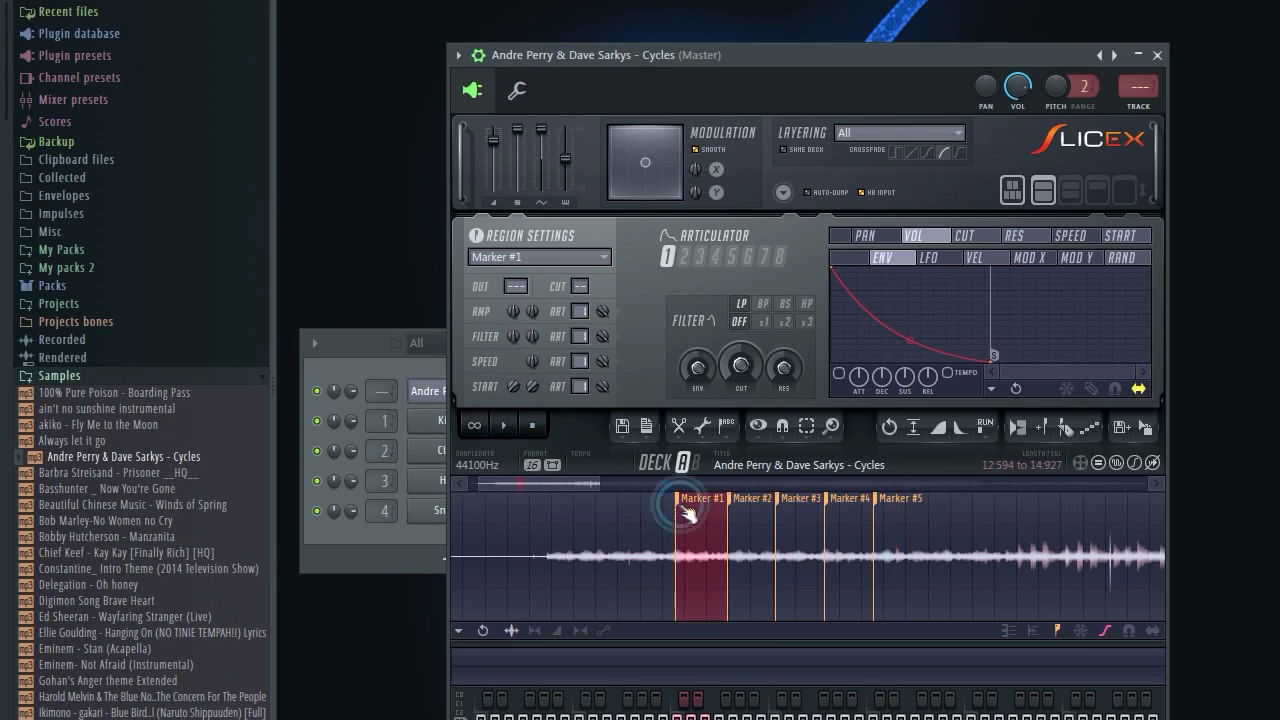
click(504, 426)
scroll(698, 551, up, 2)
shift+click(864, 536)
scroll(862, 535, up, 3)
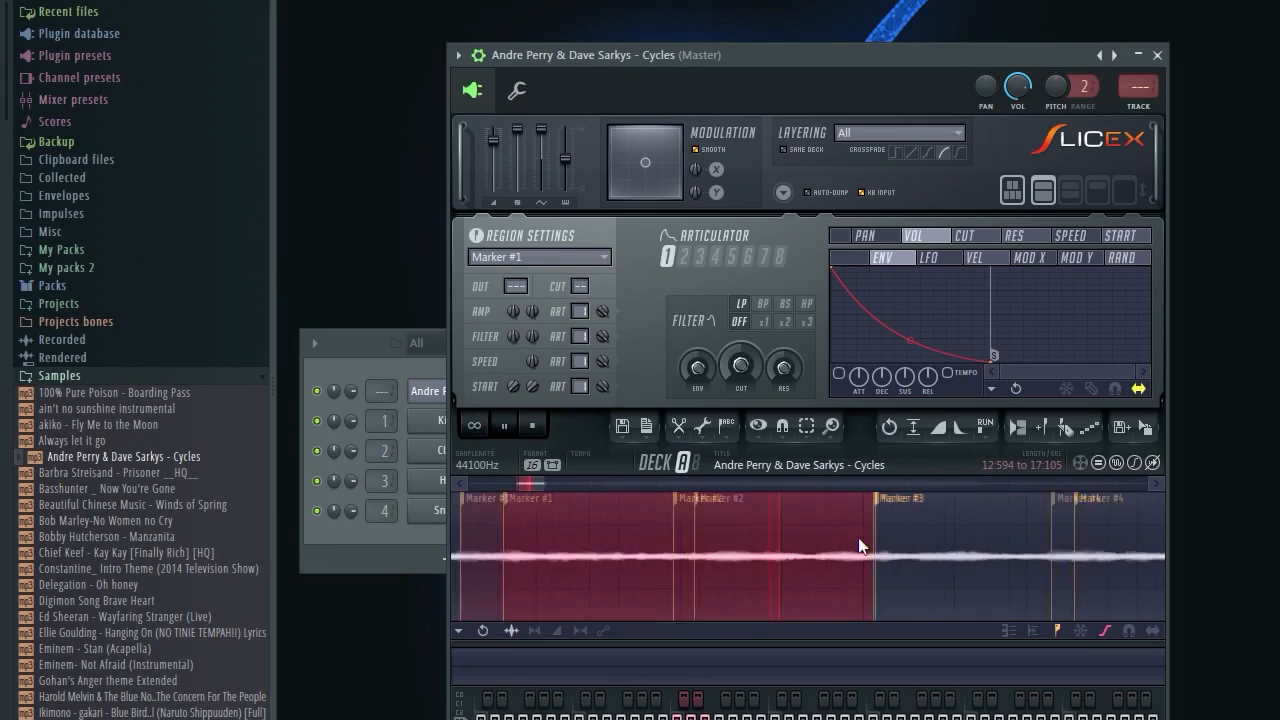
key(space)
key(space)
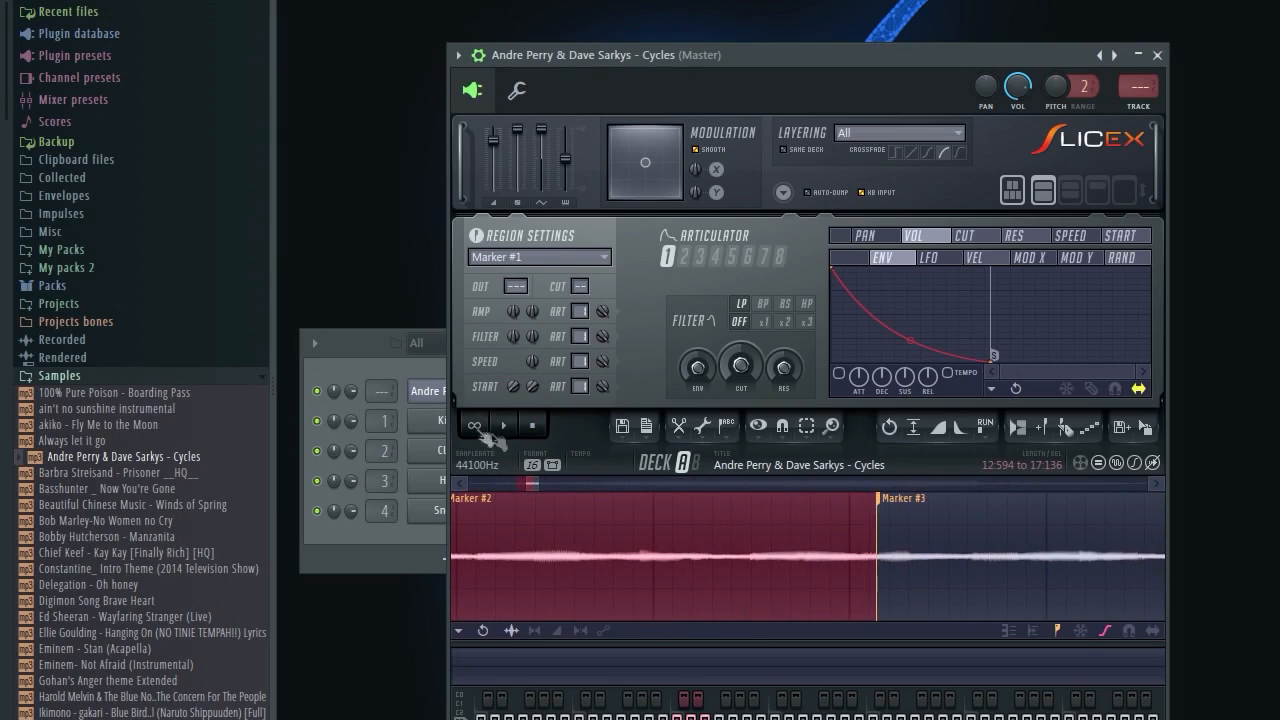
scroll(846, 526, down, 4)
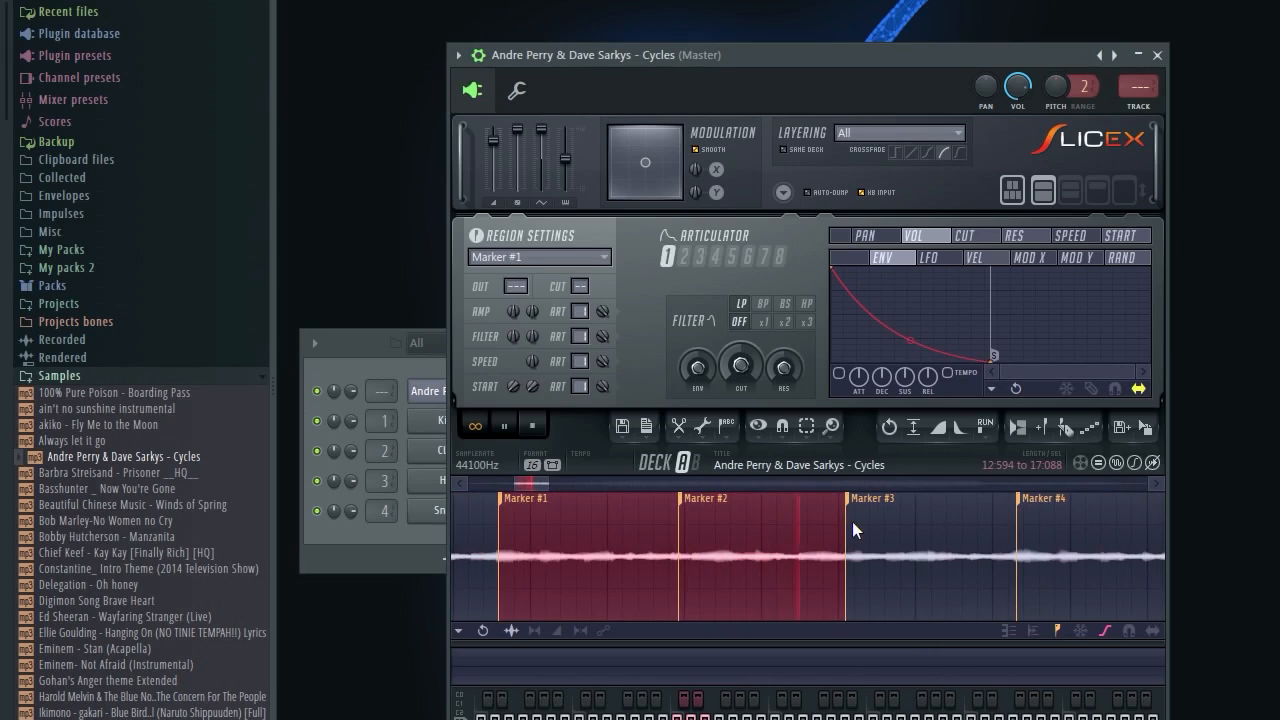
click(537, 429)
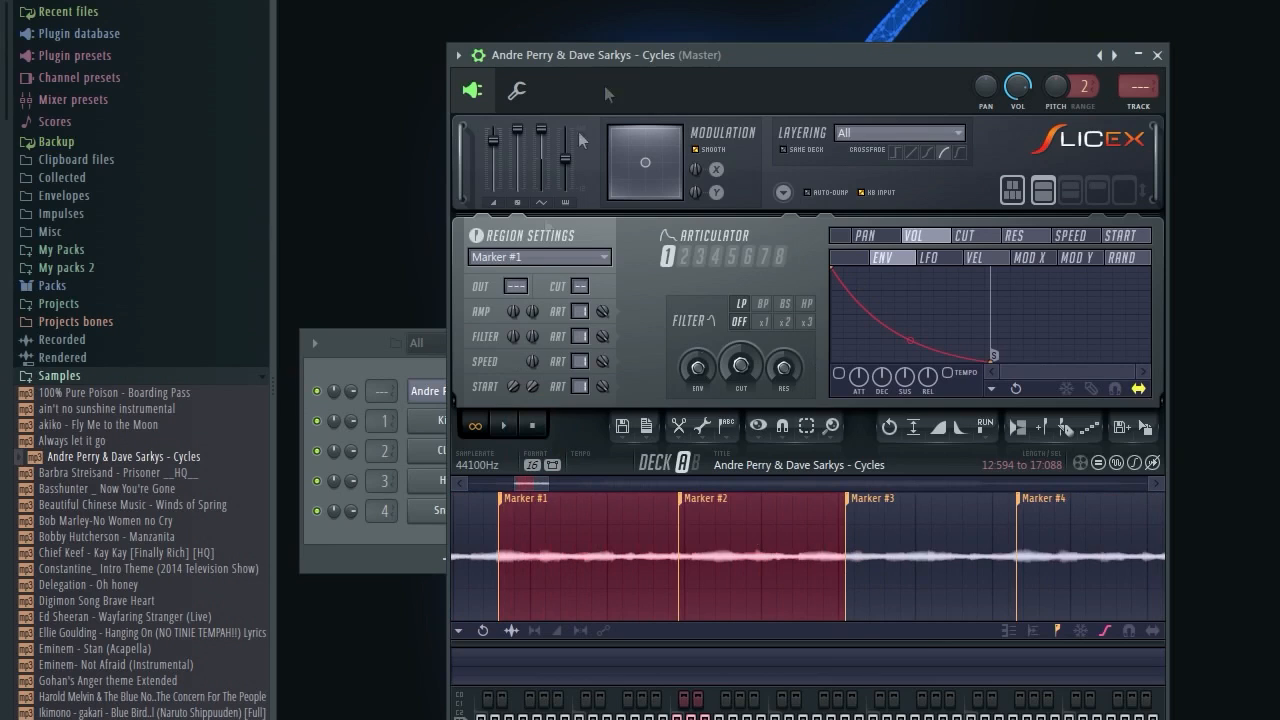
Place the selected loop in the Playlist on Track 1 at bar 1, and close Slicex.
key(F5)
click(758, 57)
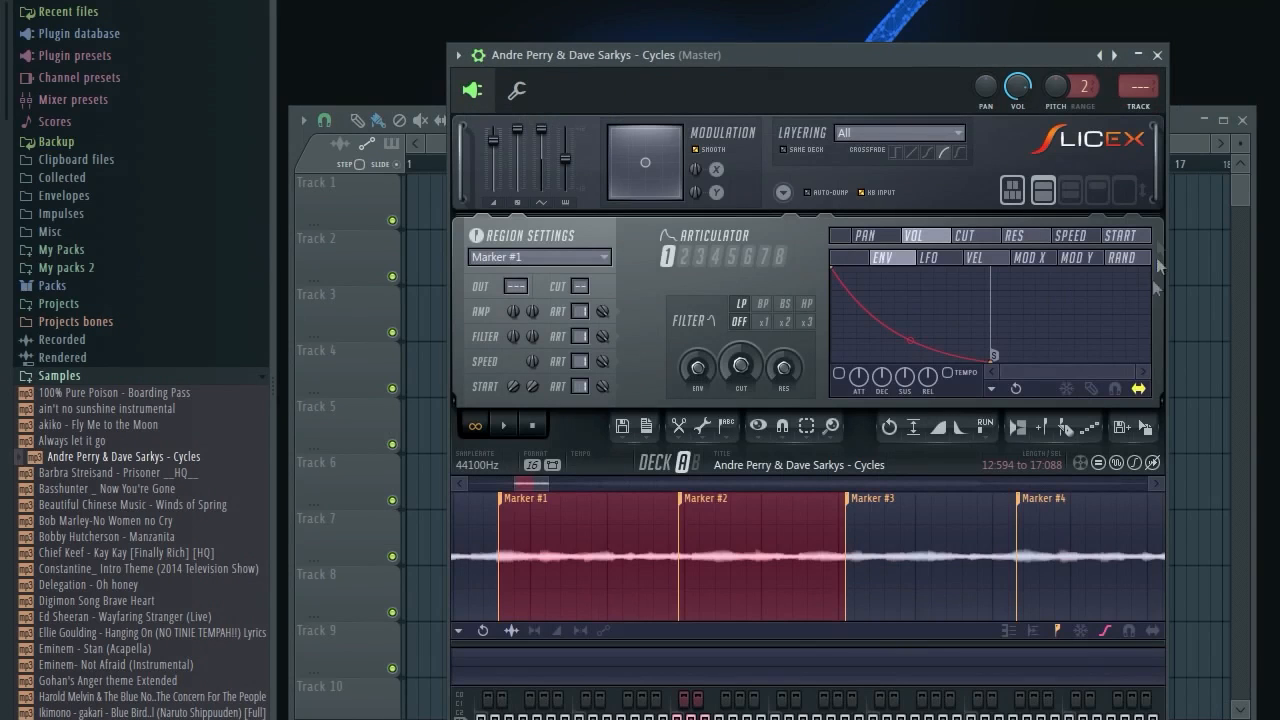
drag(1033, 405, 410, 190)
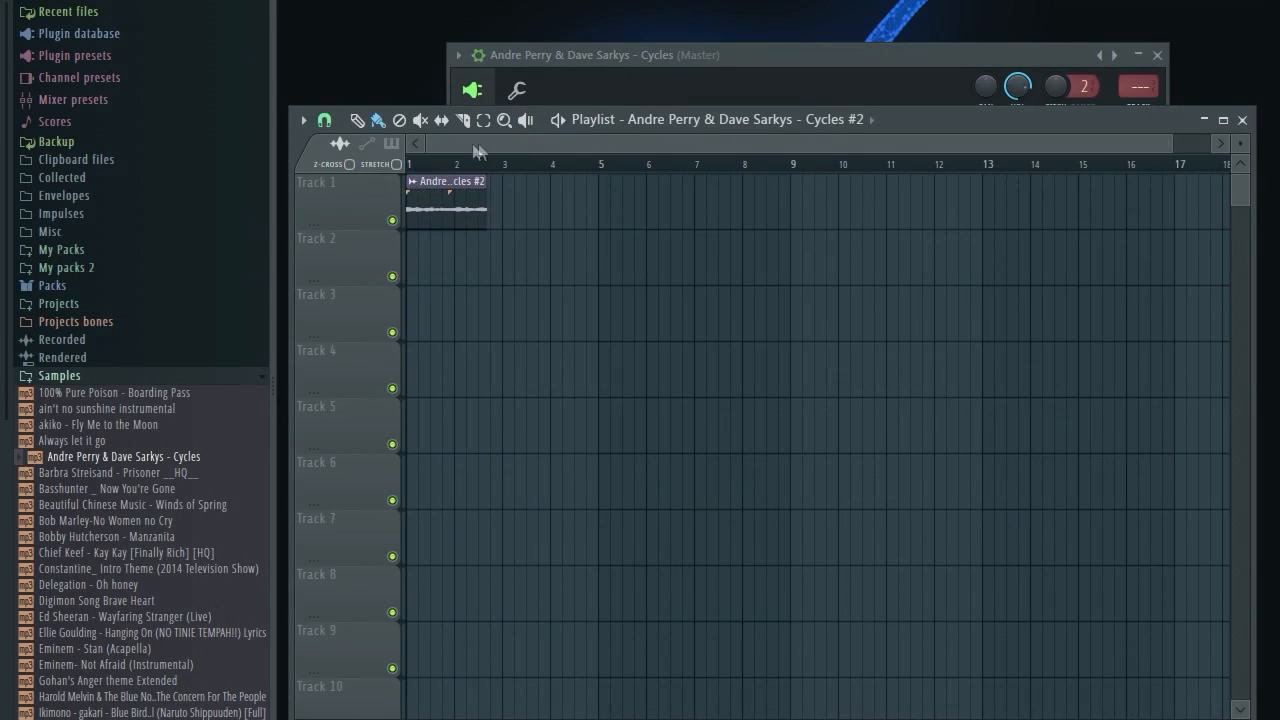
click(1158, 57)
drag(885, 130, 940, 107)
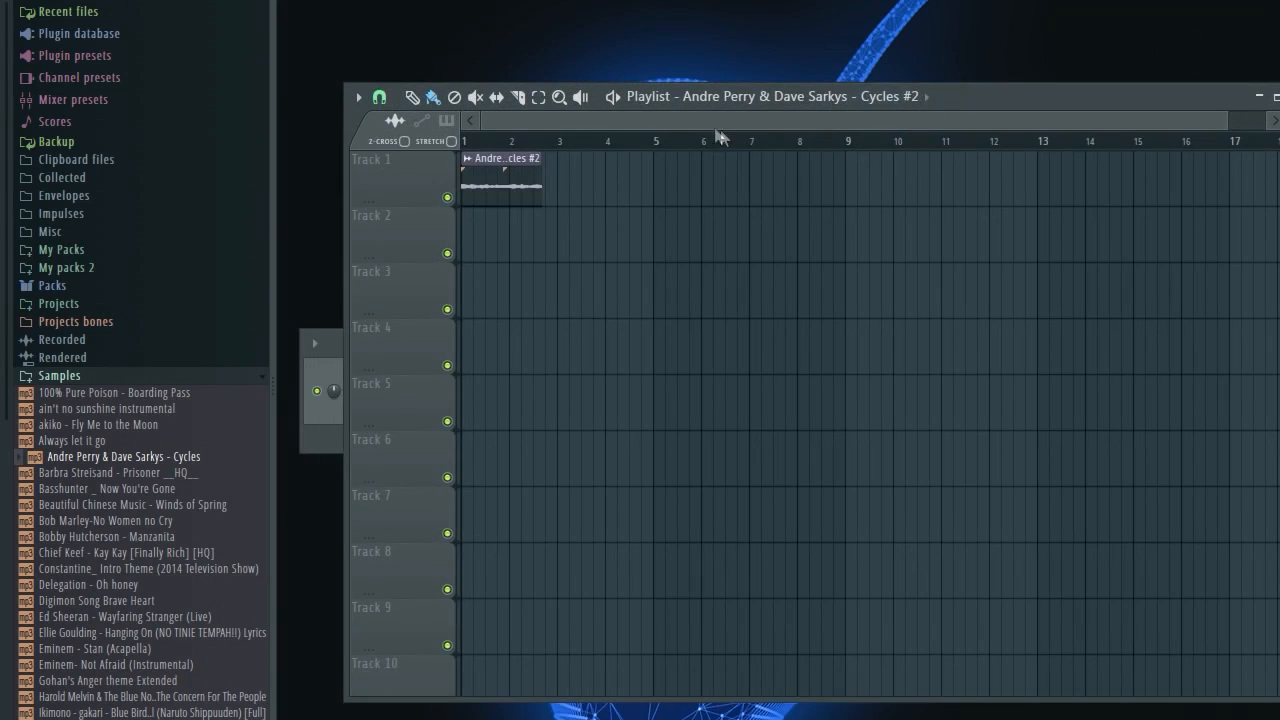
Open the Track 1 clip's channel settings, normalize the audio and reset the channel volume.
scroll(595, 157, up, 3)
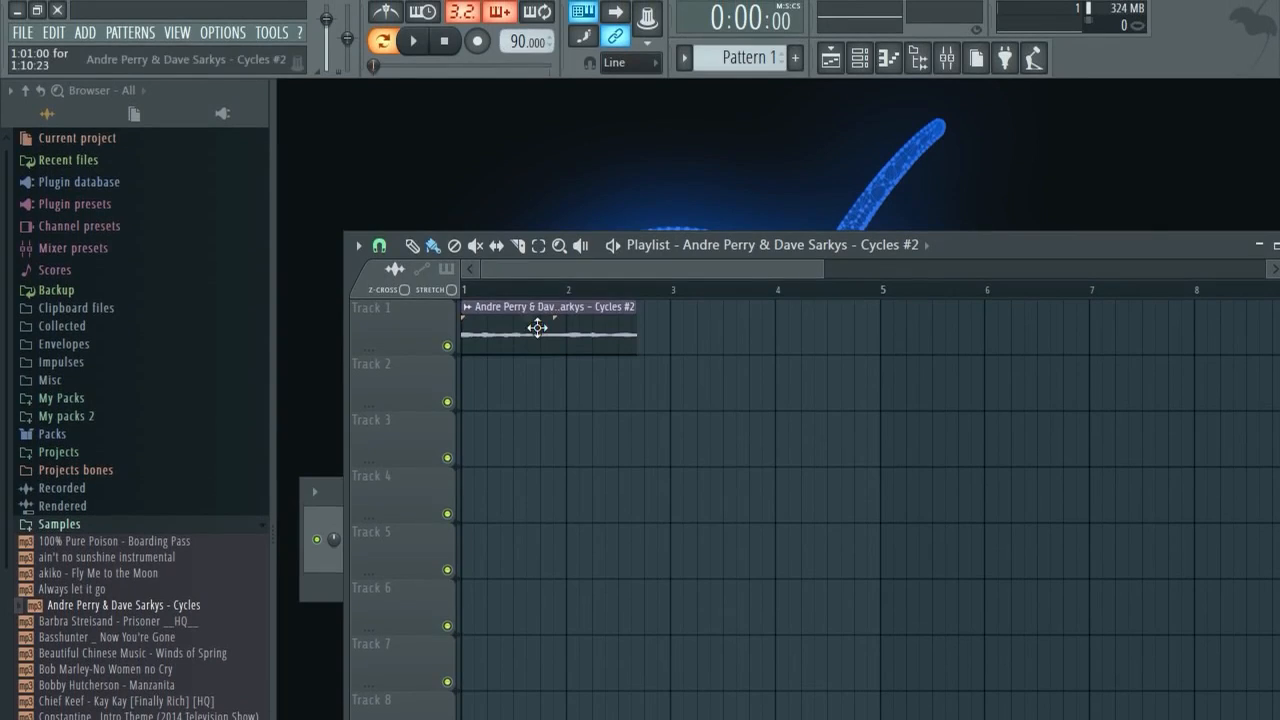
double_click(537, 299)
mouse_move(643, 152)
mouse_down()
mouse_move(645, 533)
mouse_move(646, 417)
mouse_up()
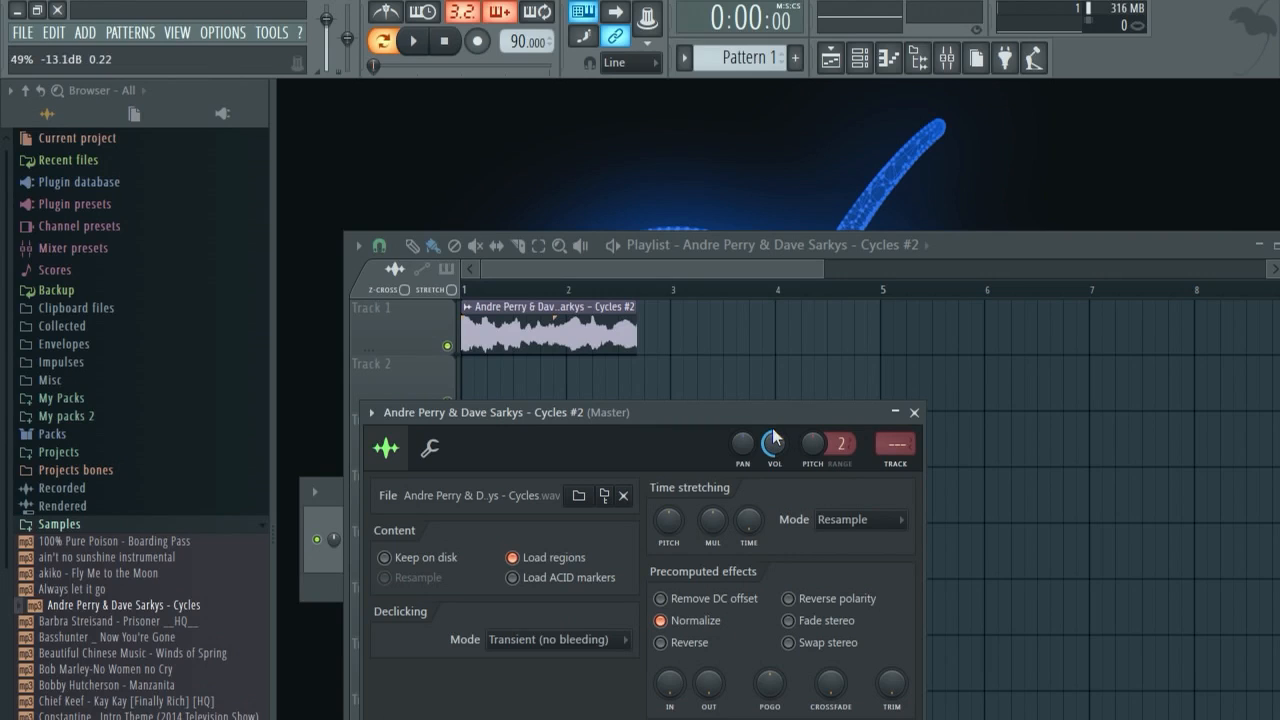
right_click(776, 452)
click(797, 470)
Switch playback to song mode and audition the clip while lowering its channel volume to about 39%.
click(381, 41)
click(412, 41)
key(space)
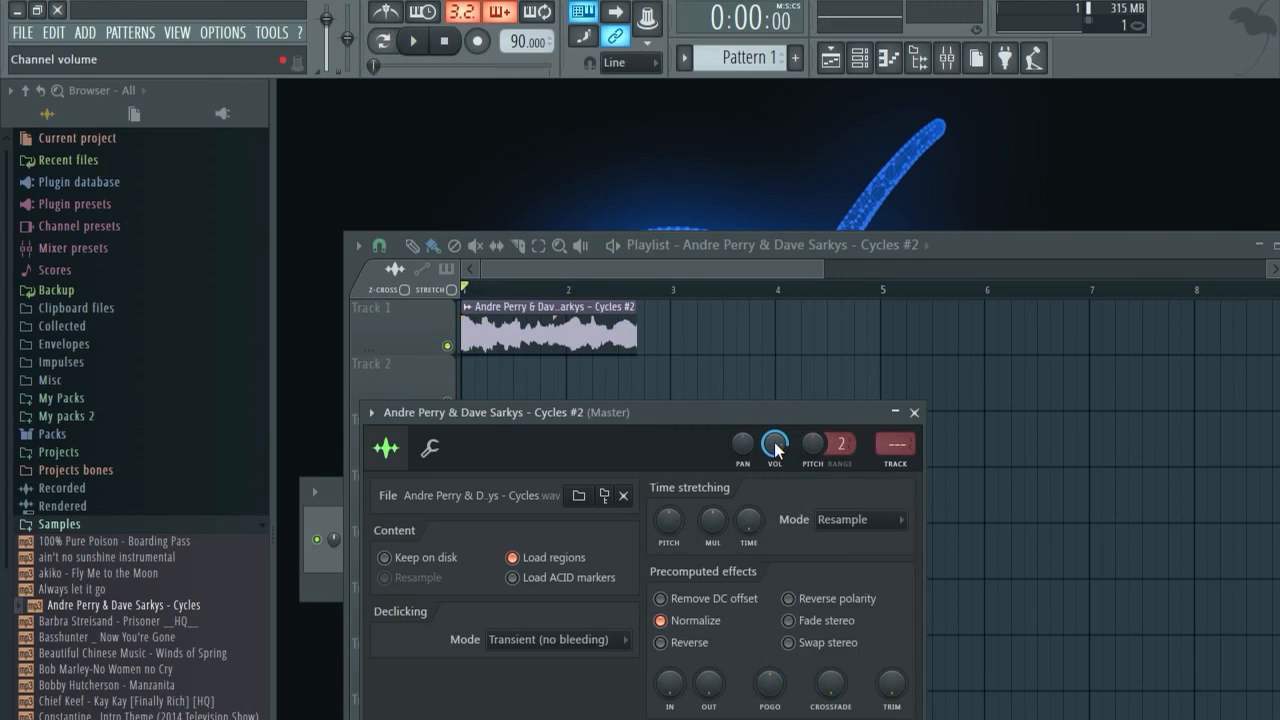
key(space)
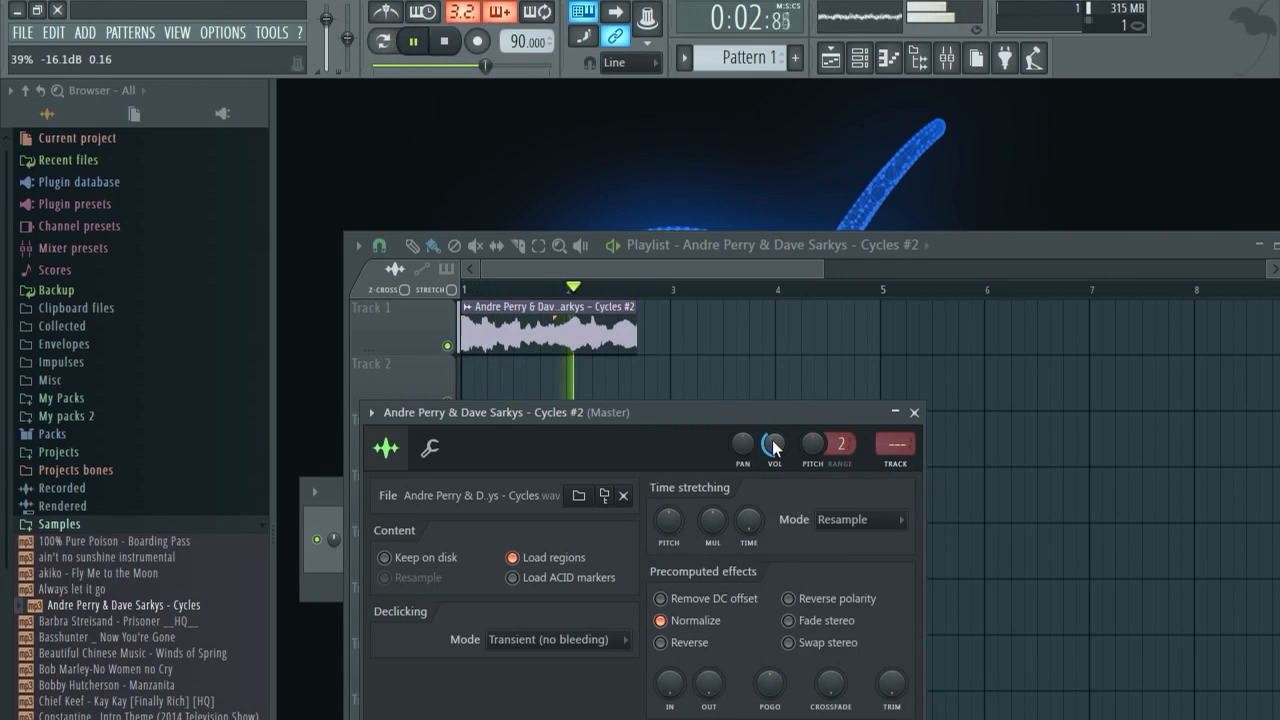
key(space)
Route the clip to mixer track 1 and time-stretch it to 2 bars, playing the result.
drag(884, 453, 884, 441)
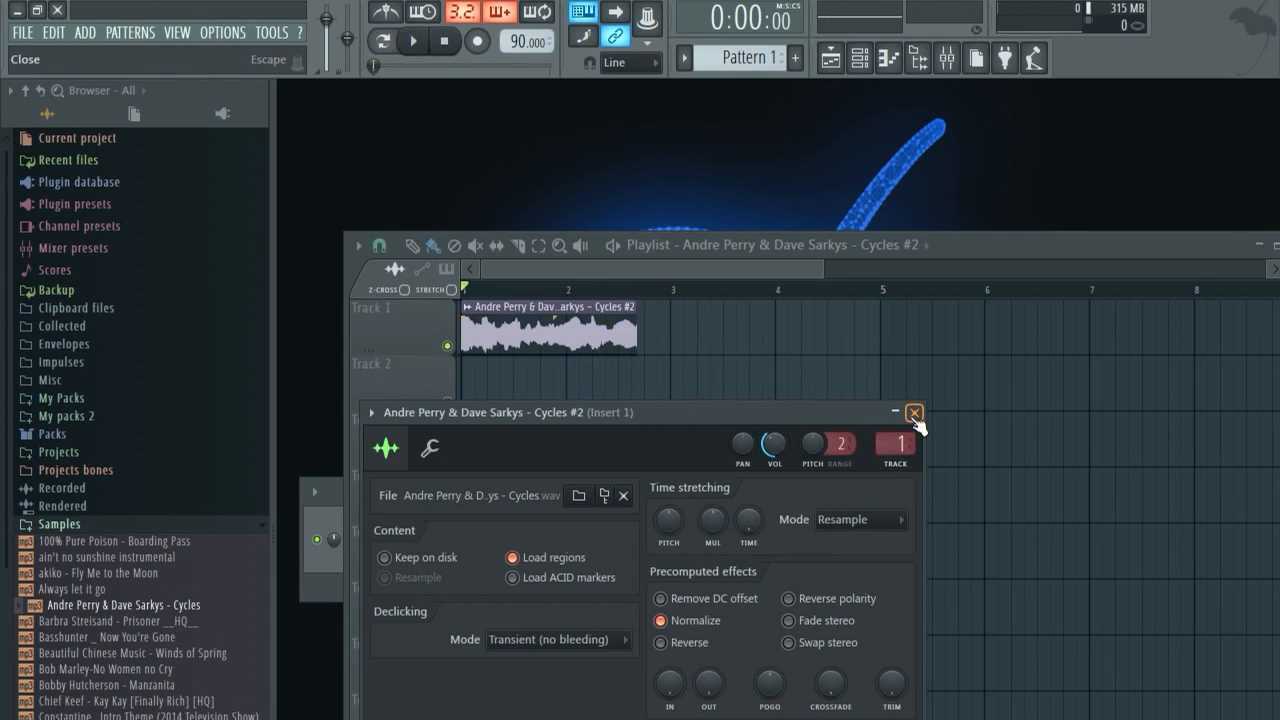
click(914, 413)
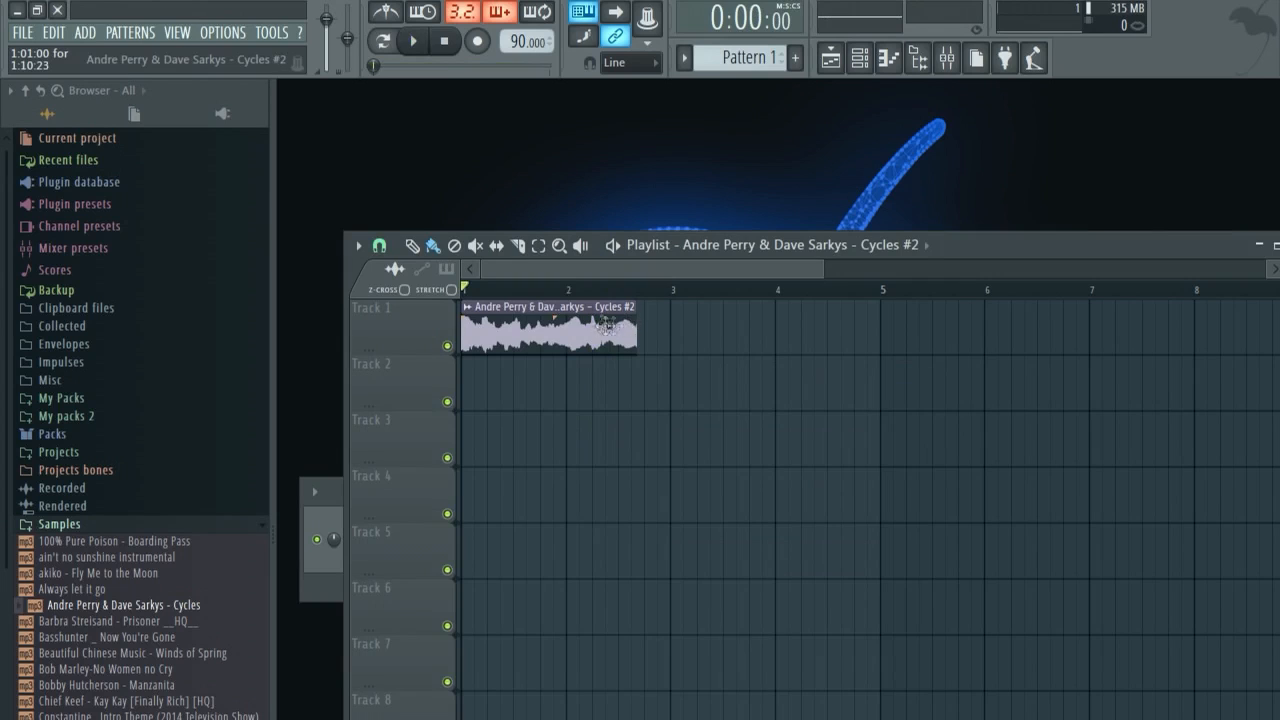
double_click(573, 320)
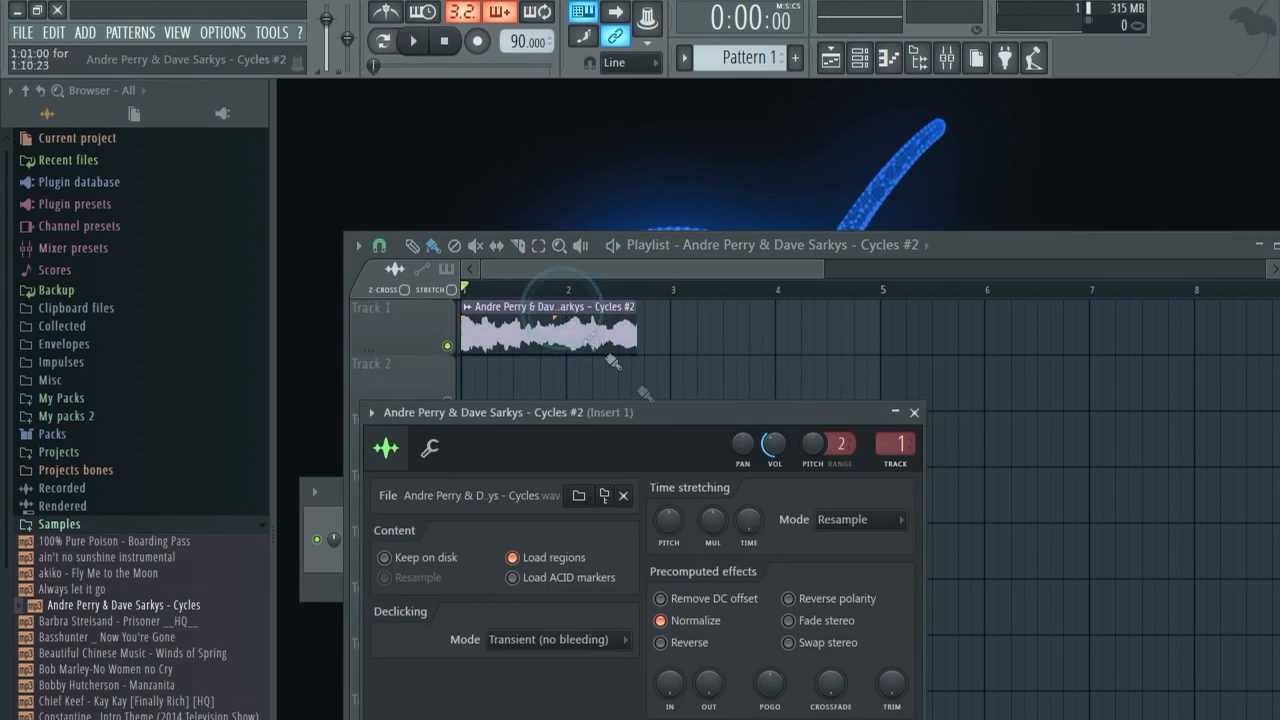
click(752, 524)
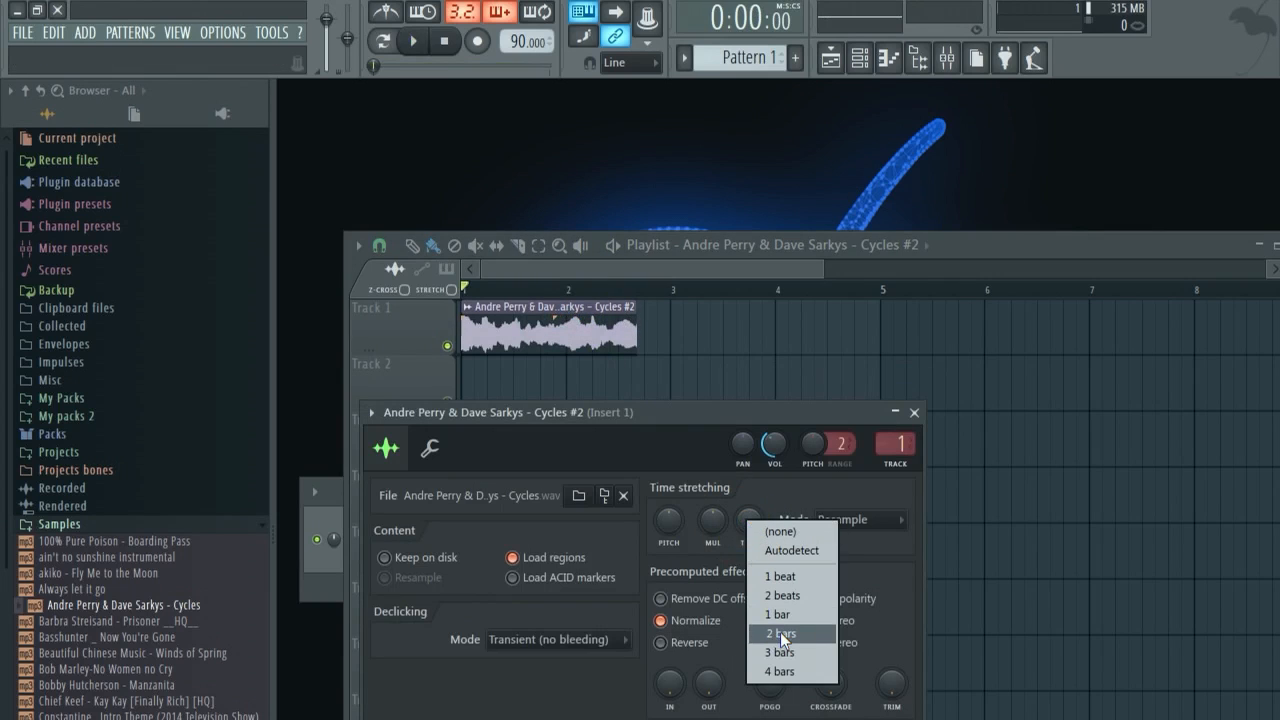
click(782, 633)
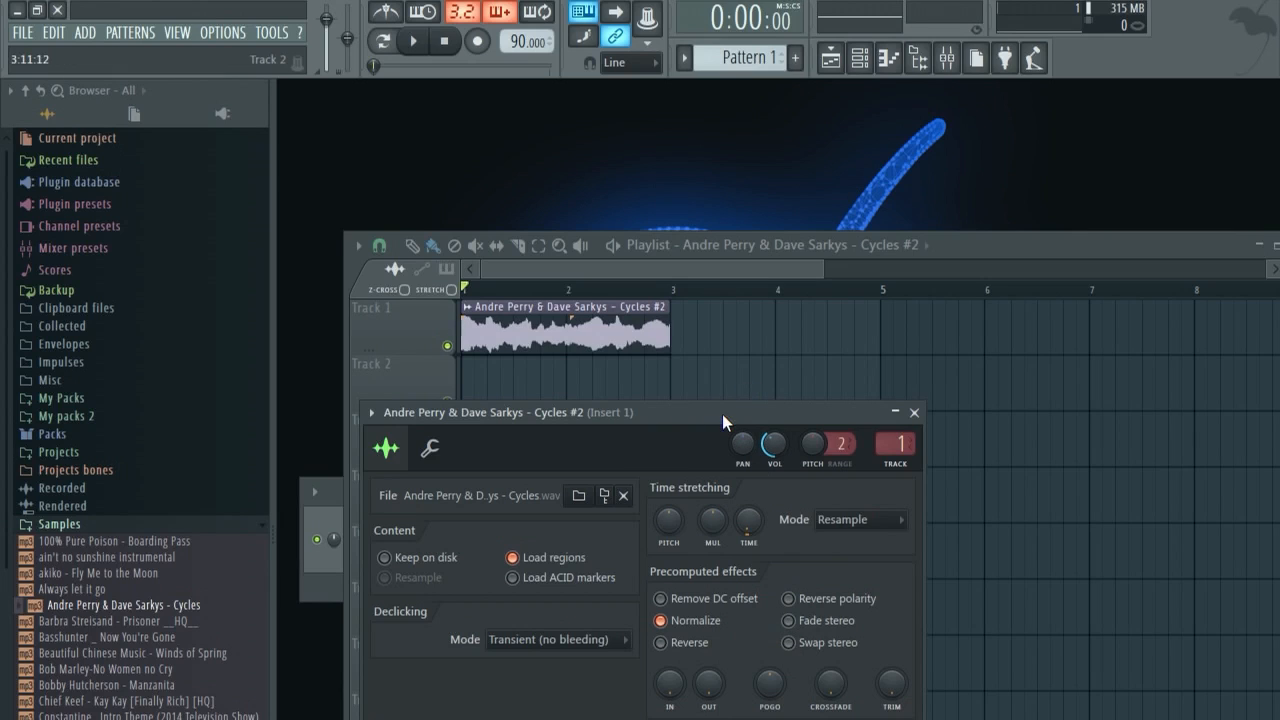
key(space)
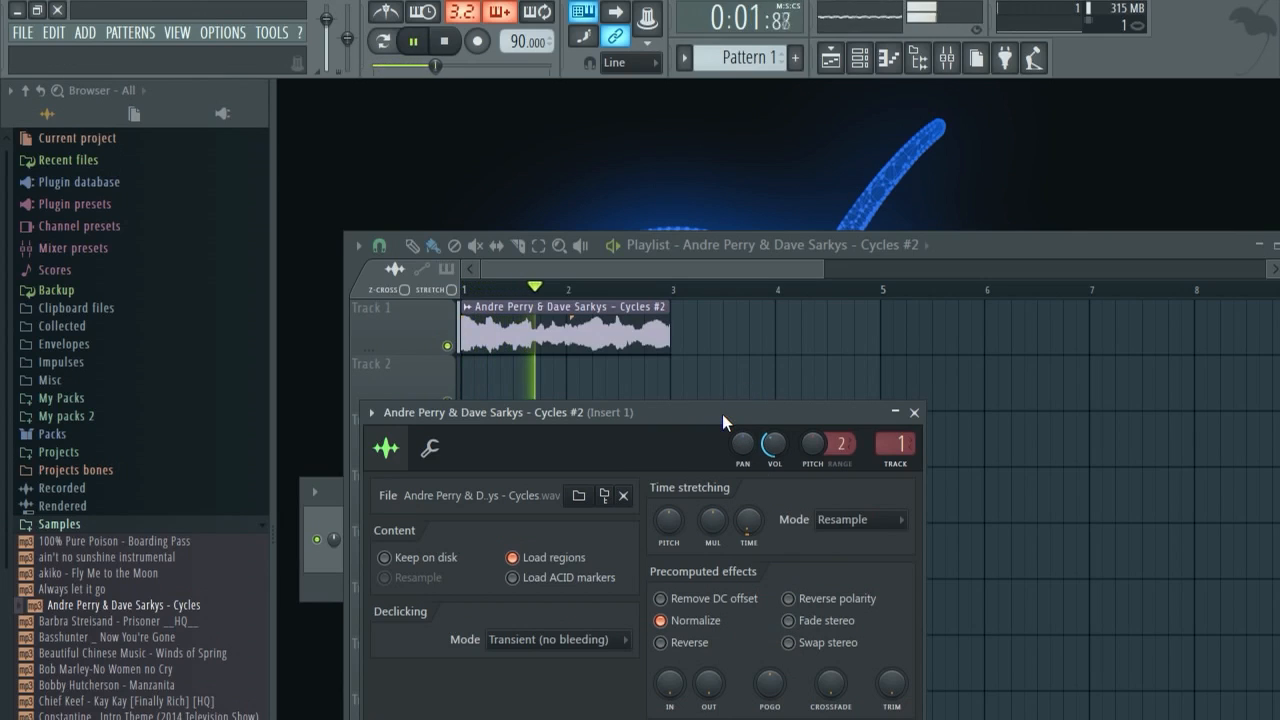
Time-stretch the Cycles #2 clip to 1 bar, play it back, and close its channel settings.
key(space)
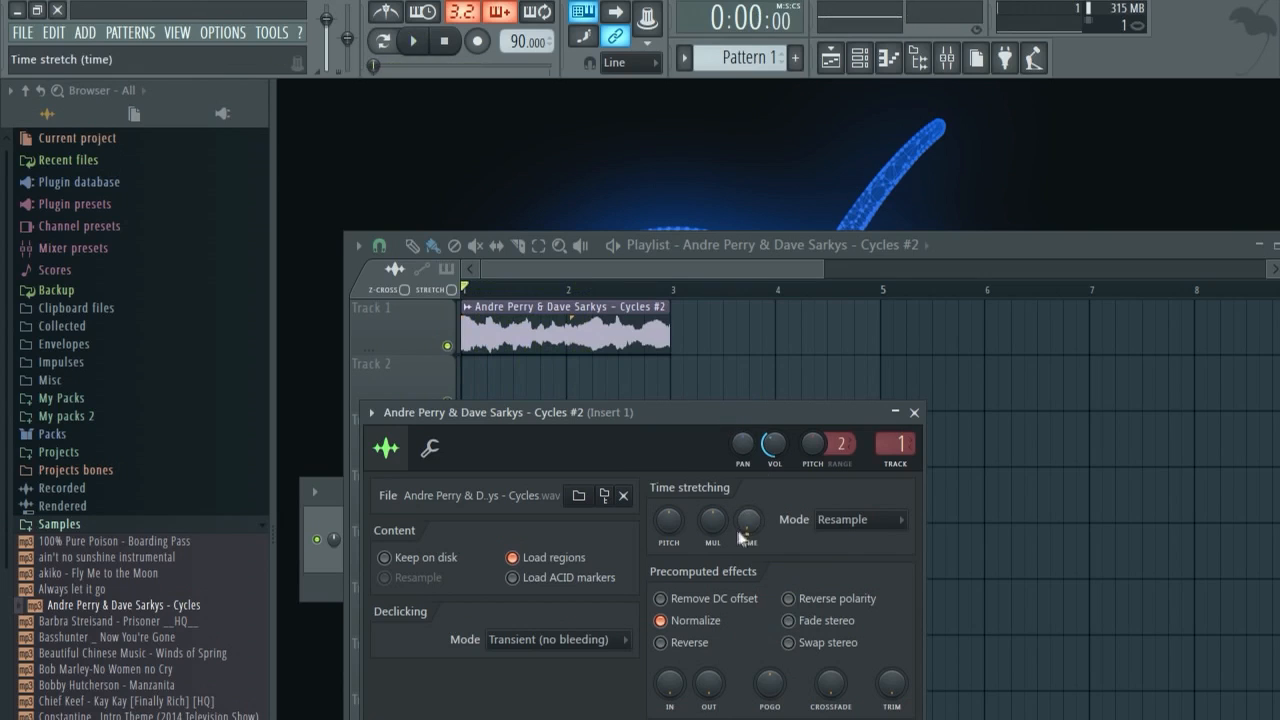
click(740, 533)
click(782, 612)
key(space)
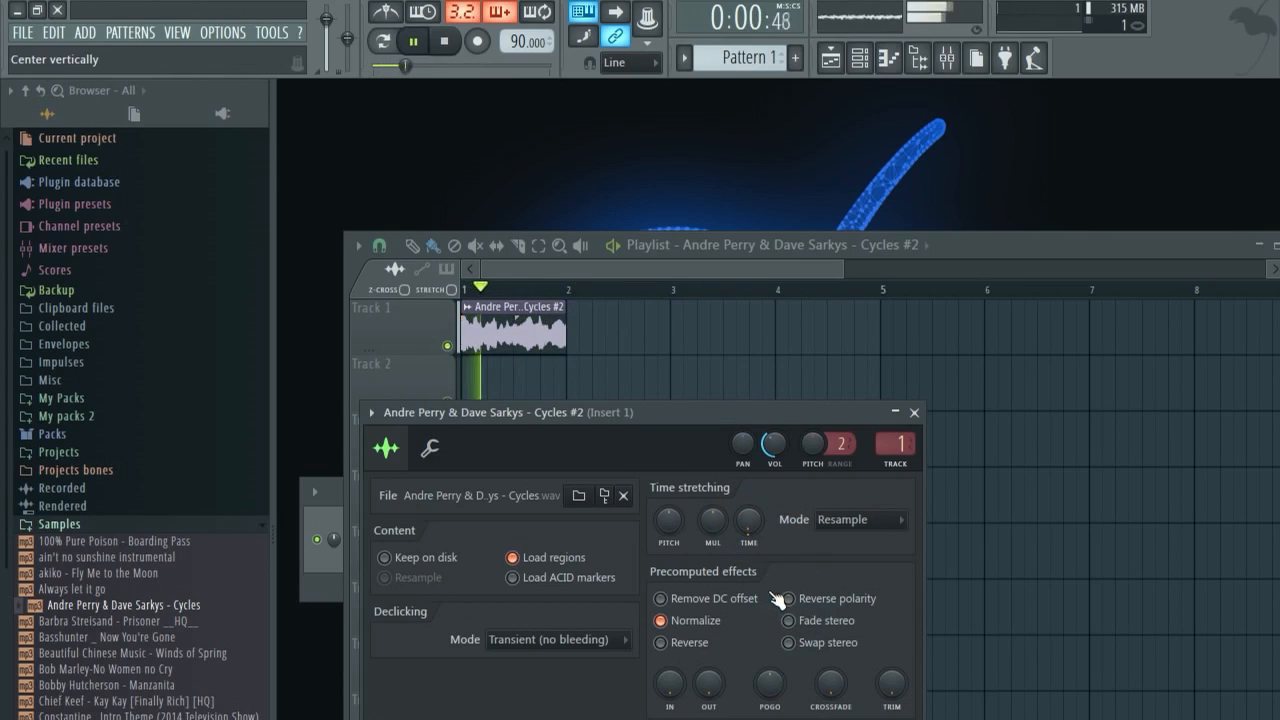
click(913, 412)
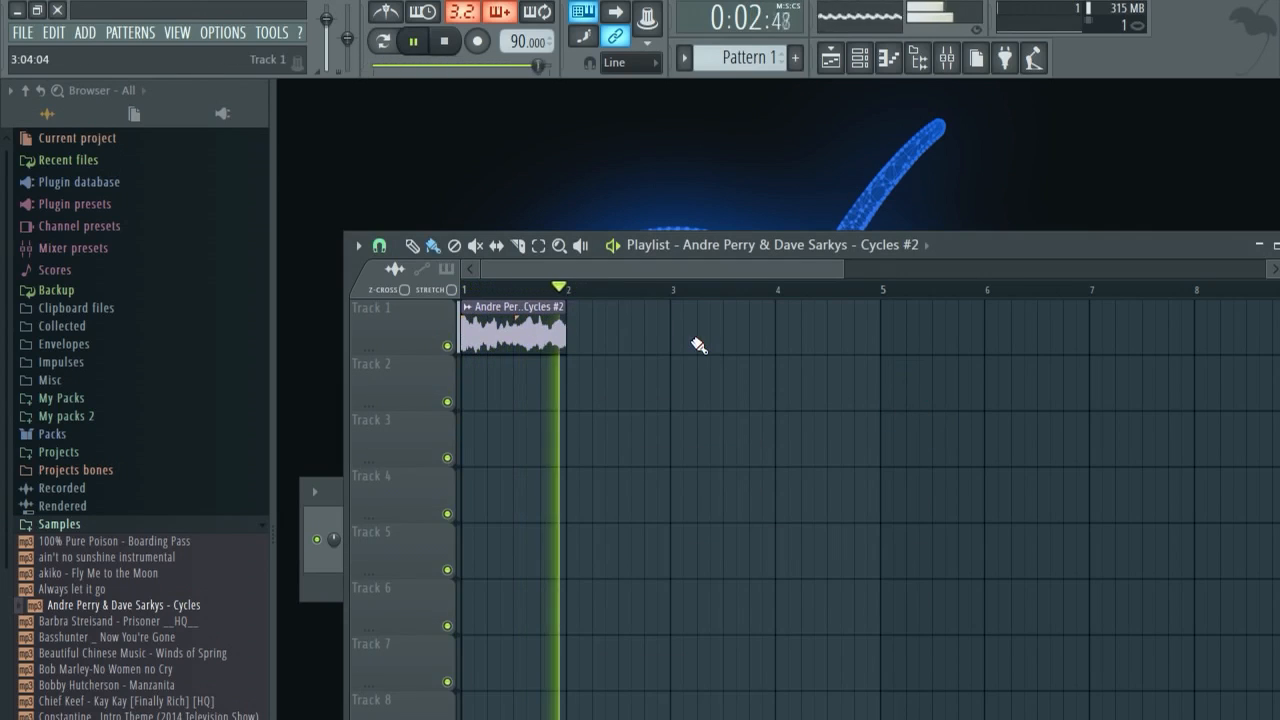
Set the Playlist snap to Beat and paint three more copies of the clip on Track 1, filling up to bar 5.
click(379, 245)
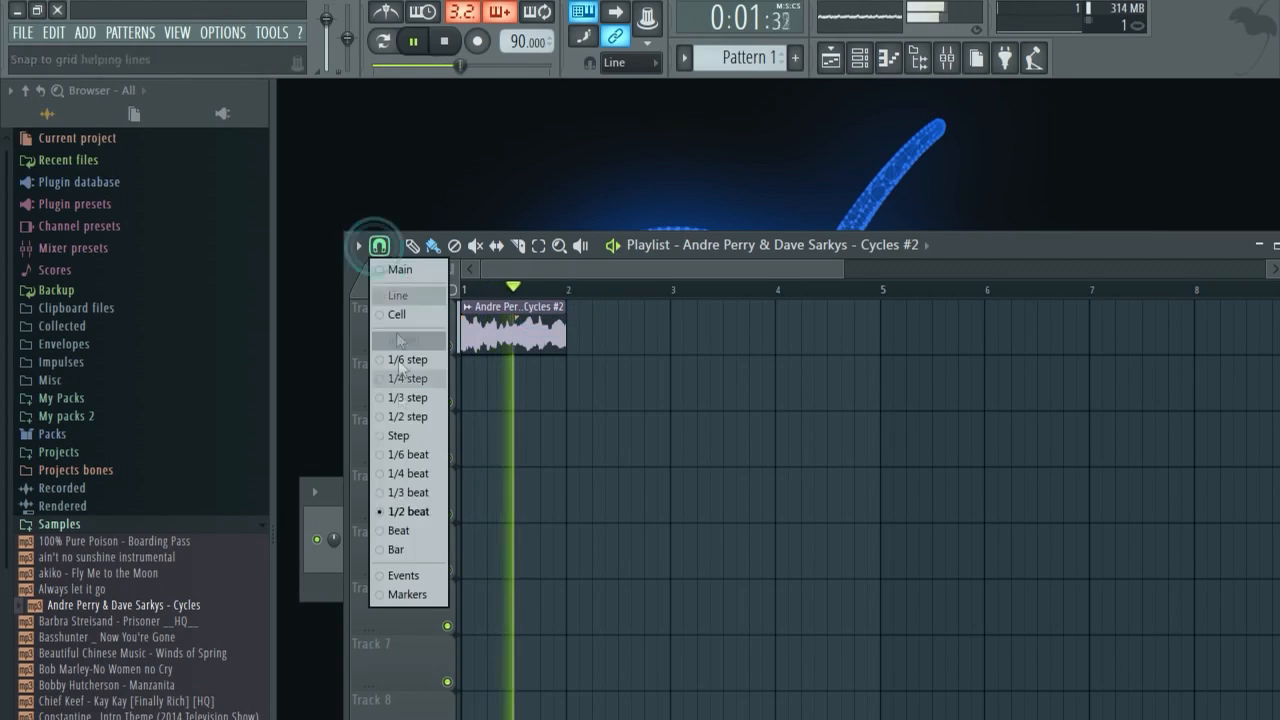
click(409, 538)
drag(590, 325, 797, 325)
key(space)
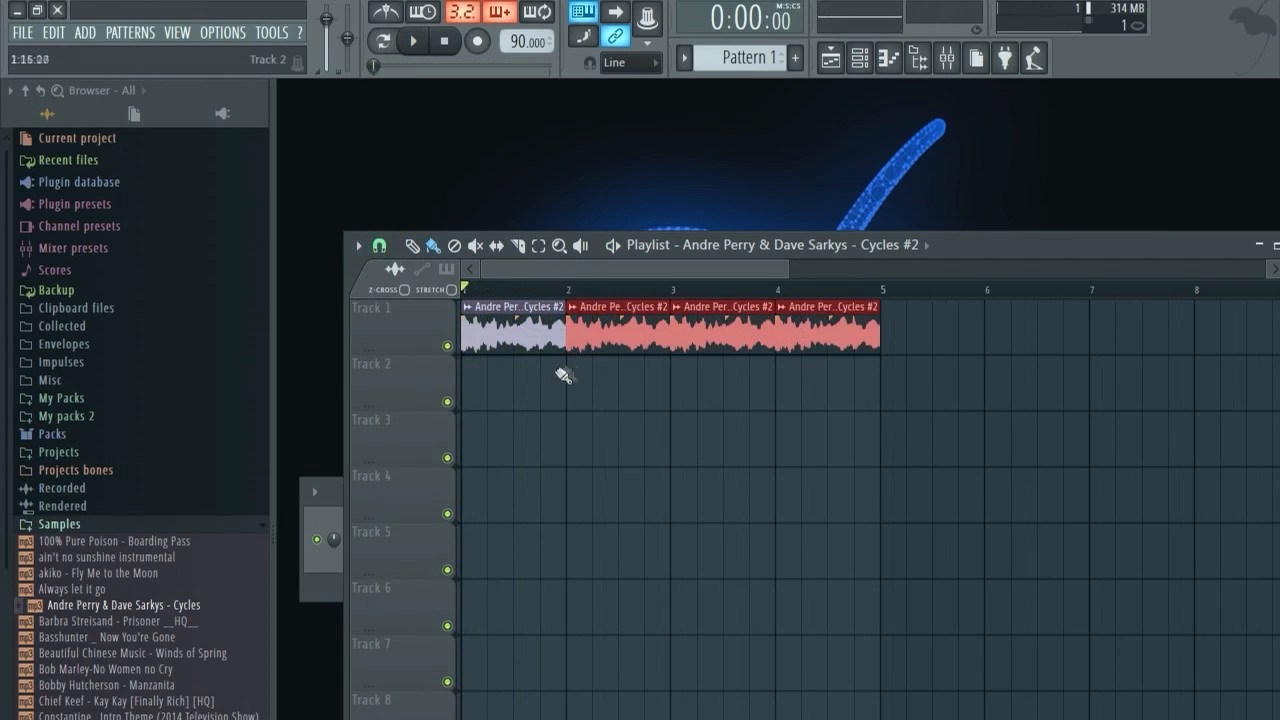
click(523, 366)
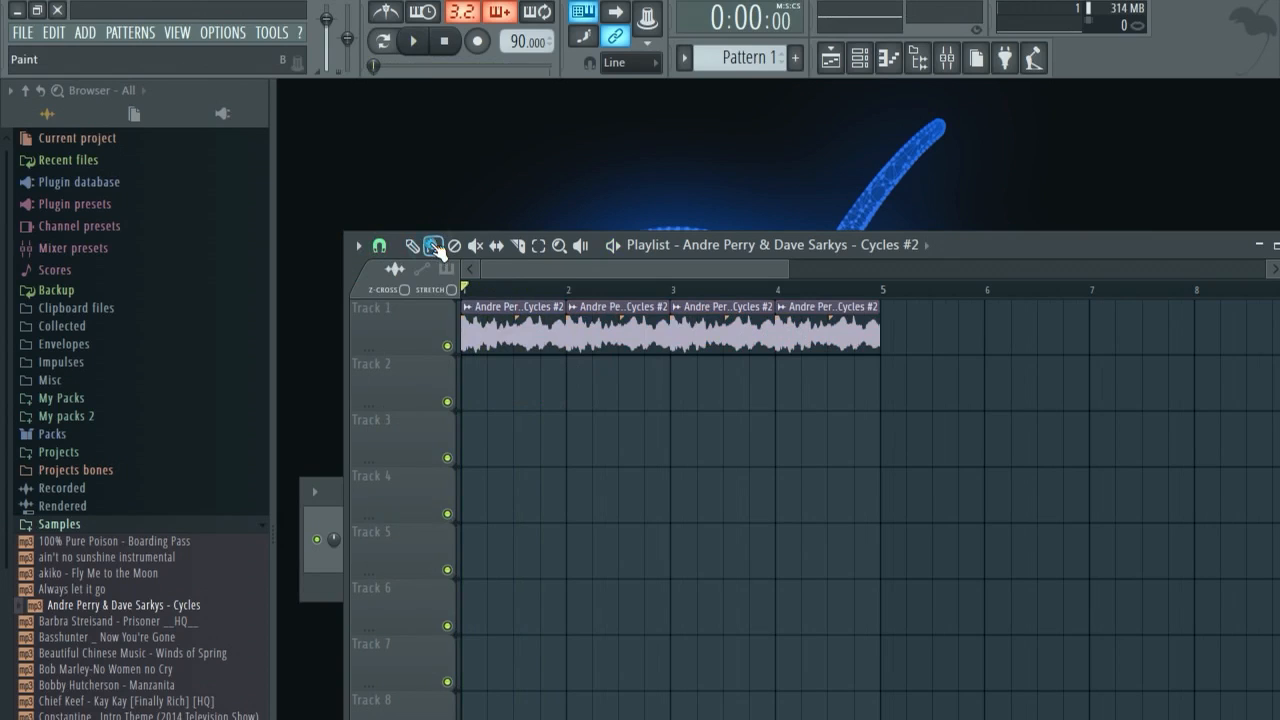
Try painting rows of clip copies on Tracks 2 and 4, and delete them again.
click(503, 342)
drag(580, 389, 884, 395)
click(1066, 400)
drag(688, 490, 1140, 490)
right_click(1115, 393)
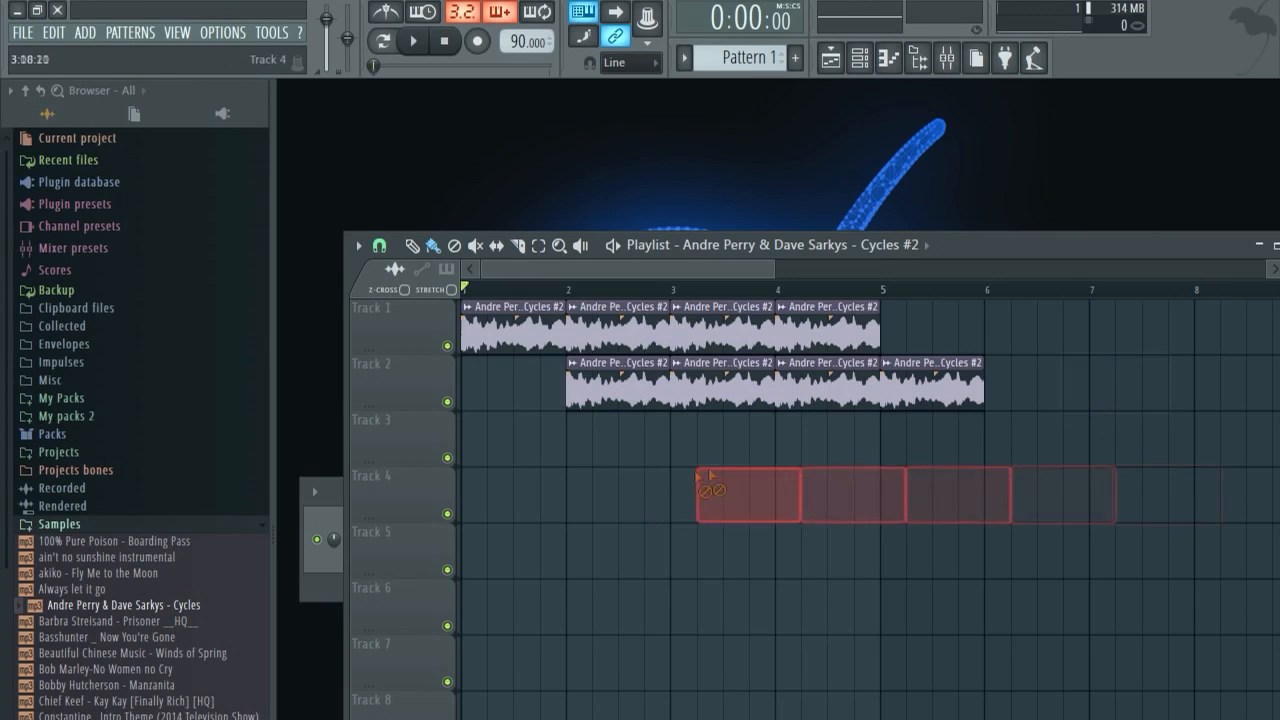
right_click(720, 392)
right_click(616, 388)
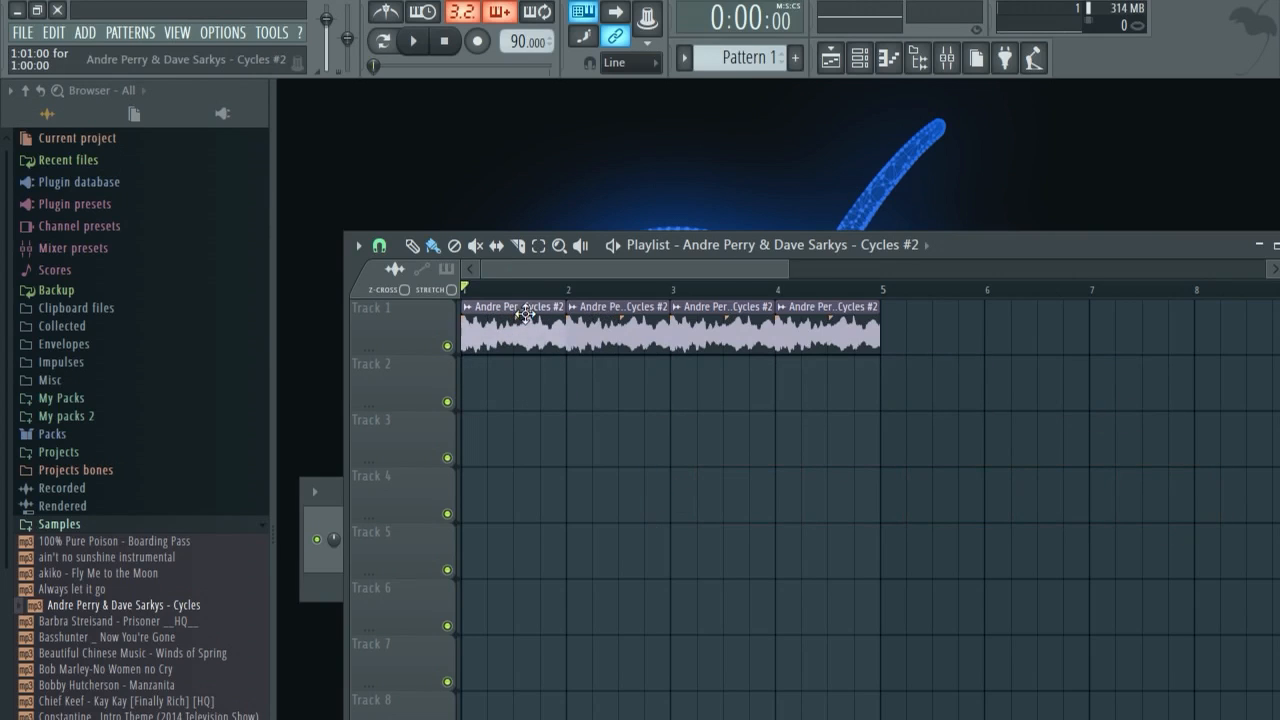
Audition the four repeated clips, collapse the Samples folder in the browser, and bring up the Channel rack.
key(space)
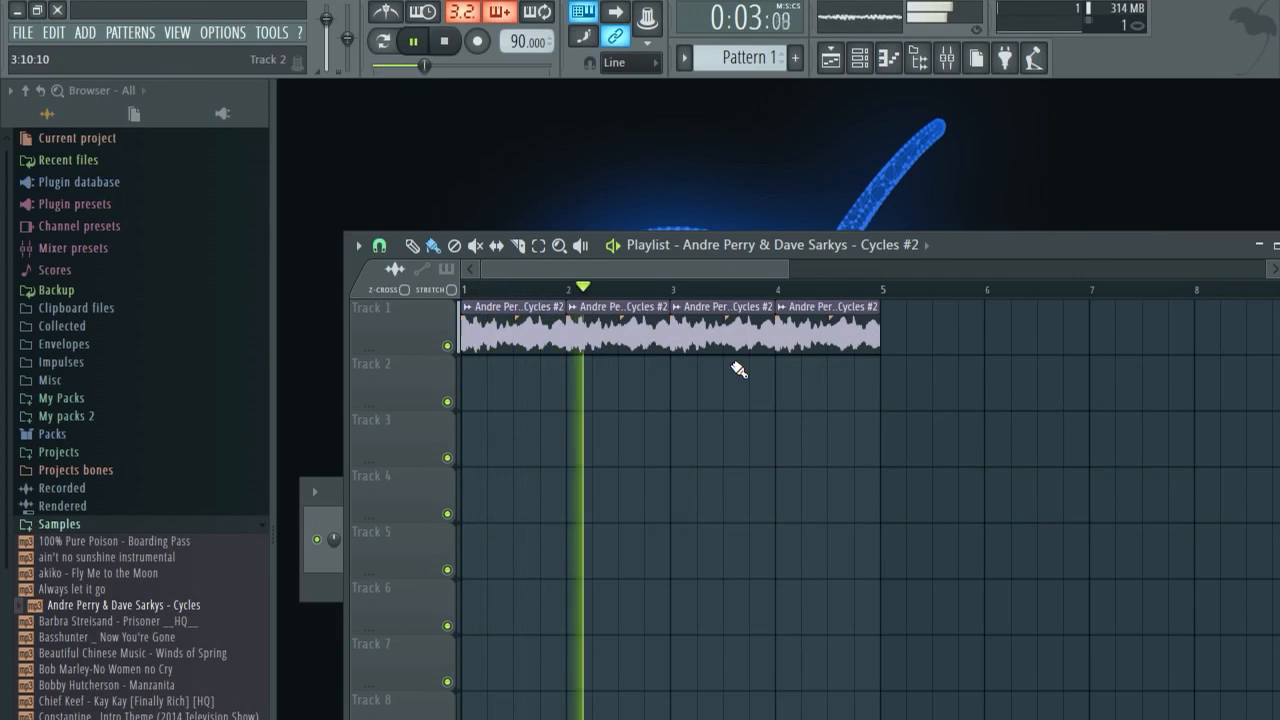
click(106, 527)
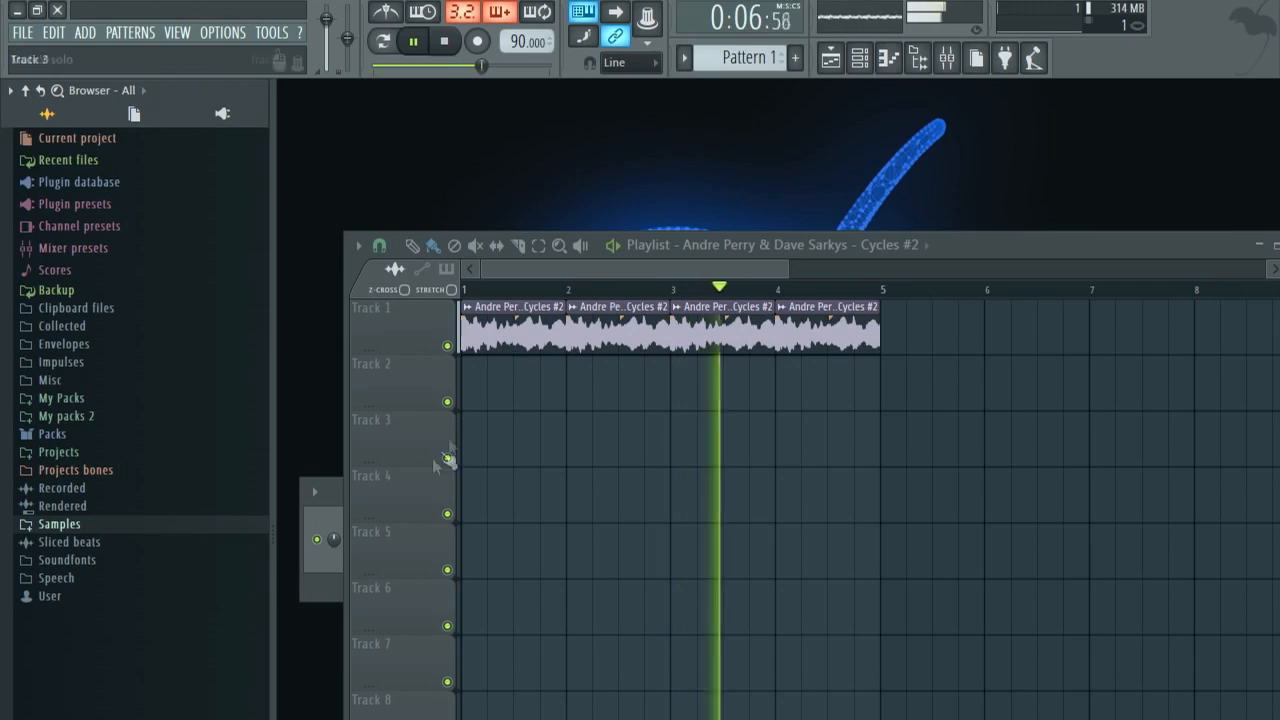
click(322, 514)
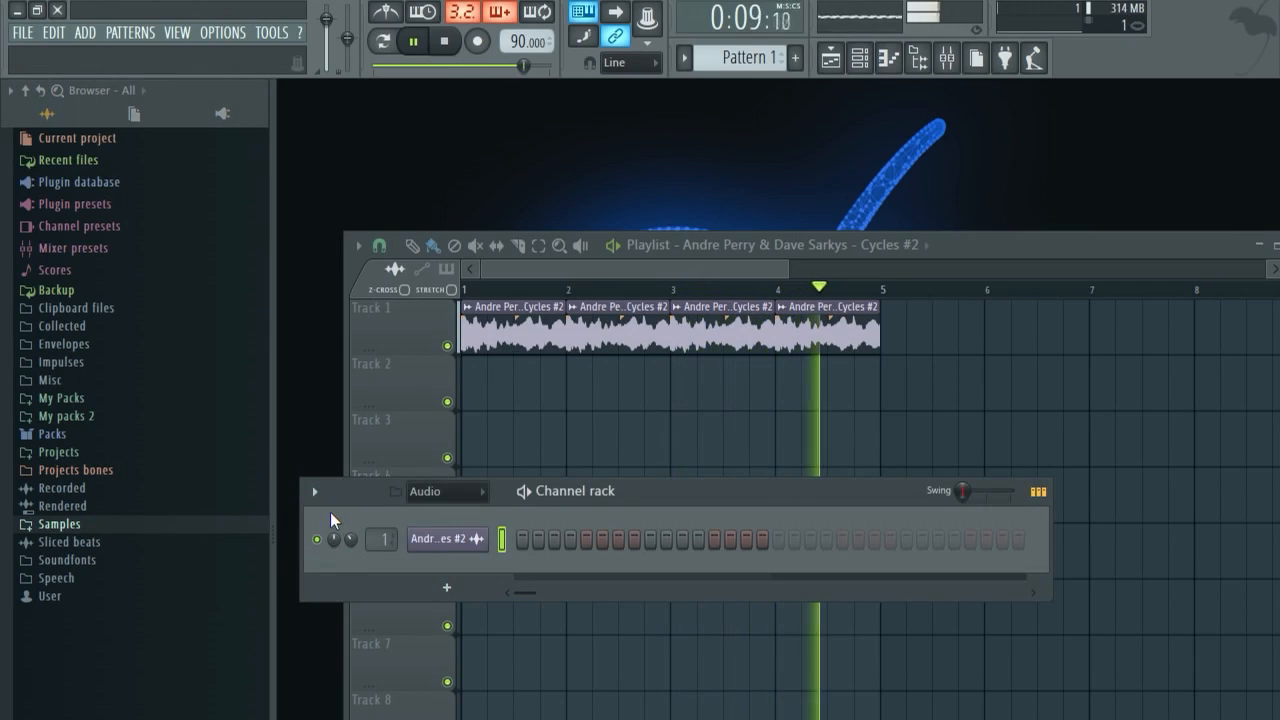
key(space)
Check the audio clip's channel settings, close them, and switch the Channel rack filter to All.
click(452, 545)
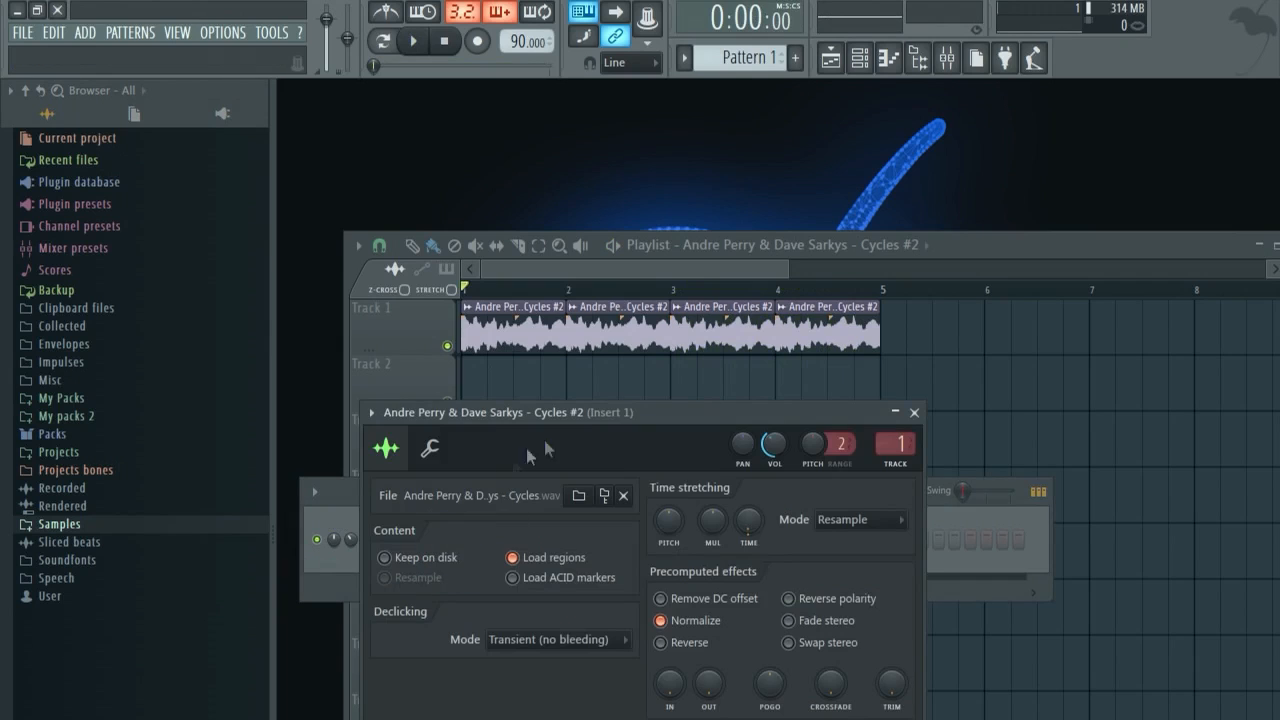
click(935, 420)
click(468, 491)
click(446, 514)
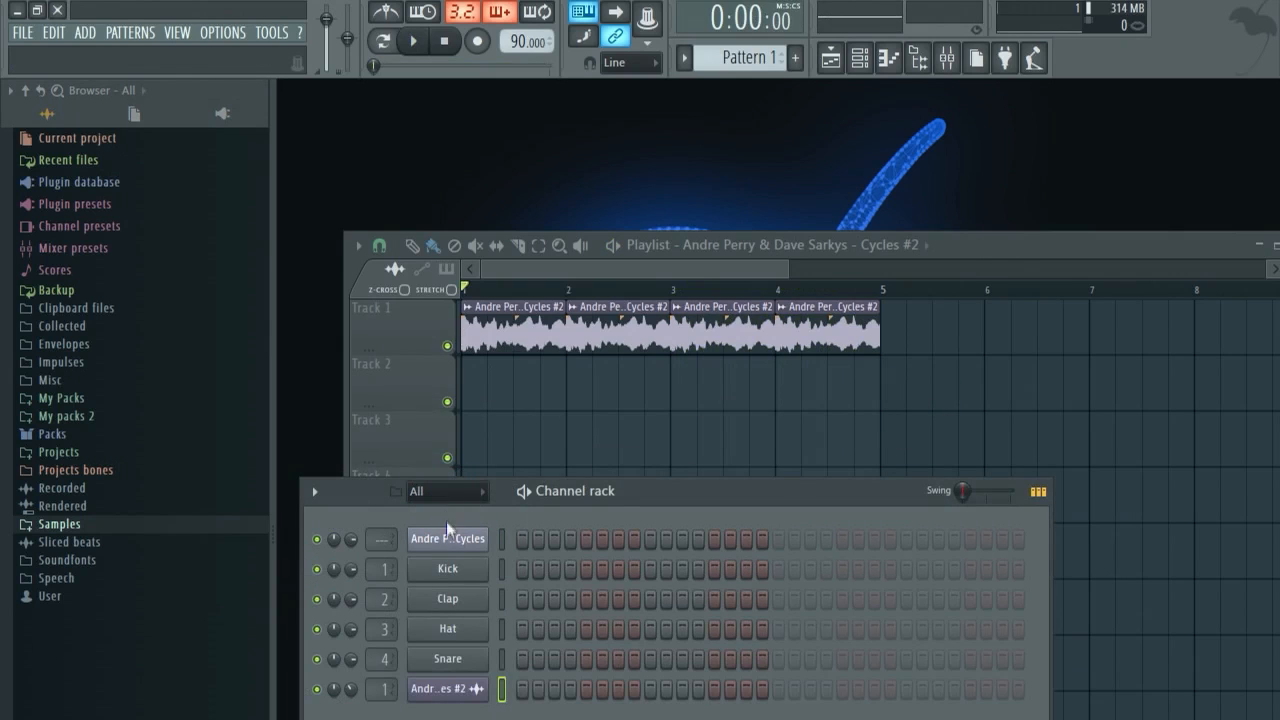
Open the original Cycles channel in Slicex, look over the waveform around Marker #5, and close it.
click(447, 538)
scroll(672, 708, up, 4)
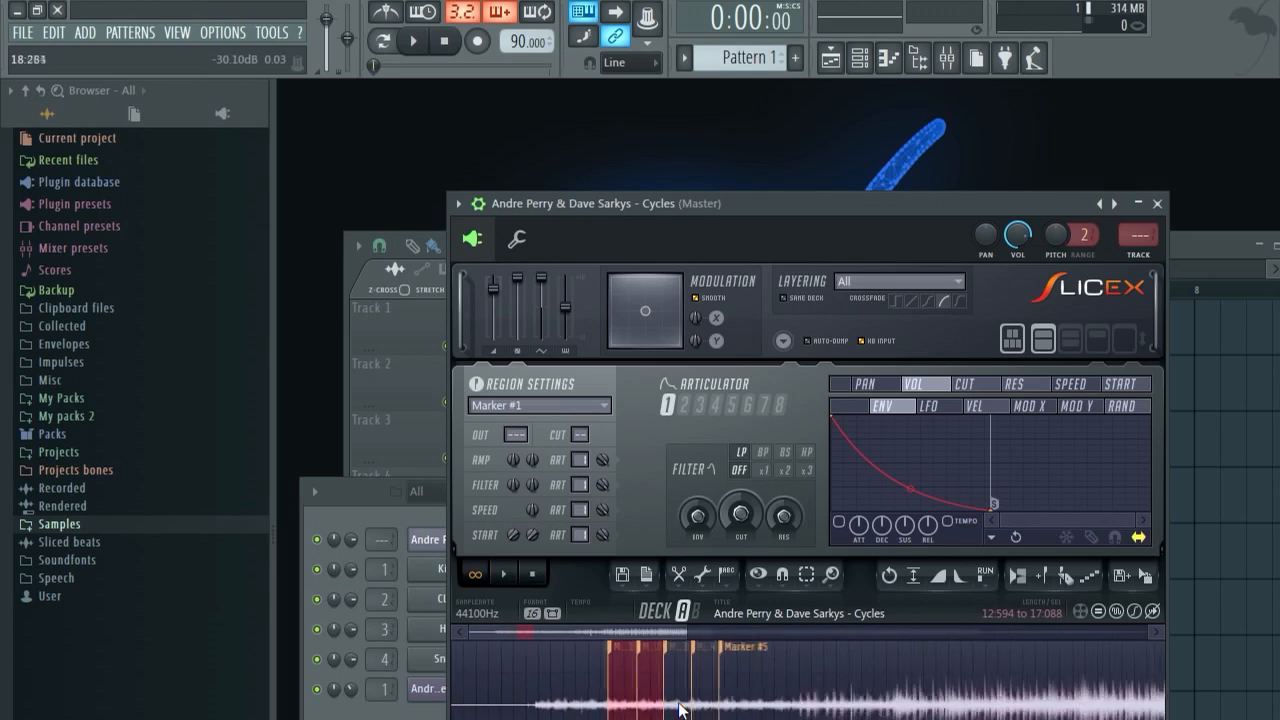
drag(600, 633, 611, 634)
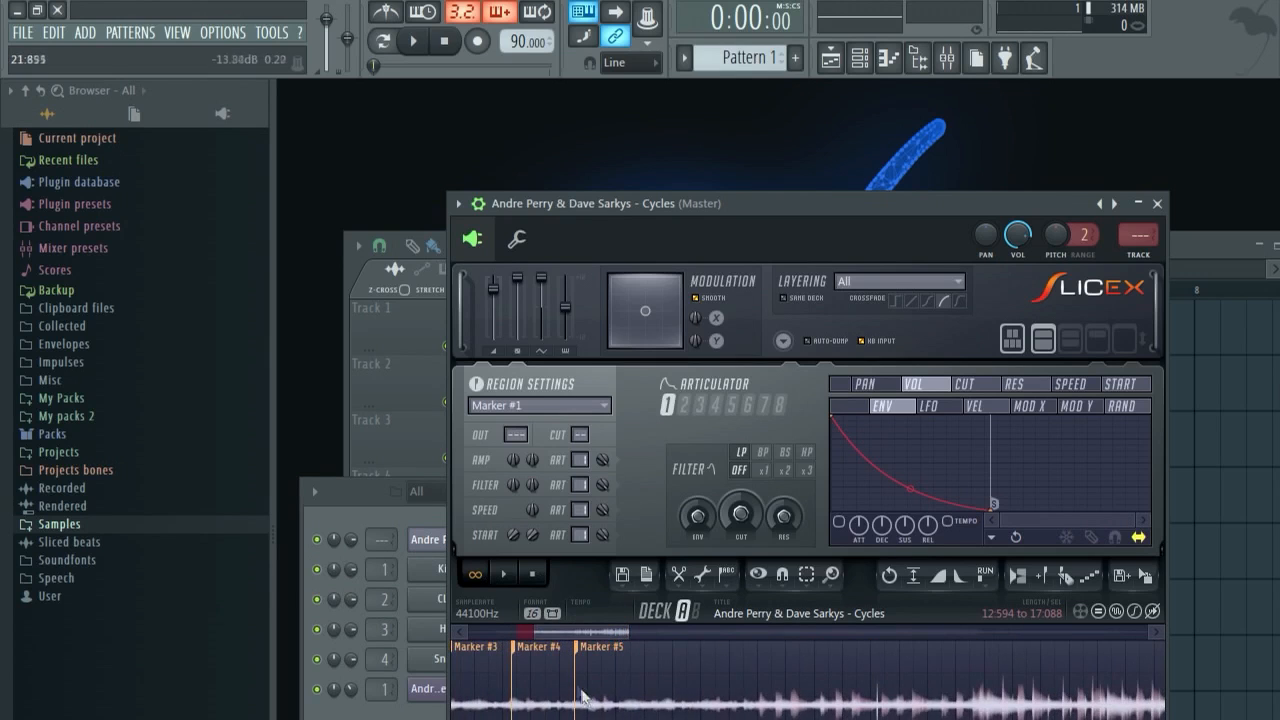
click(504, 573)
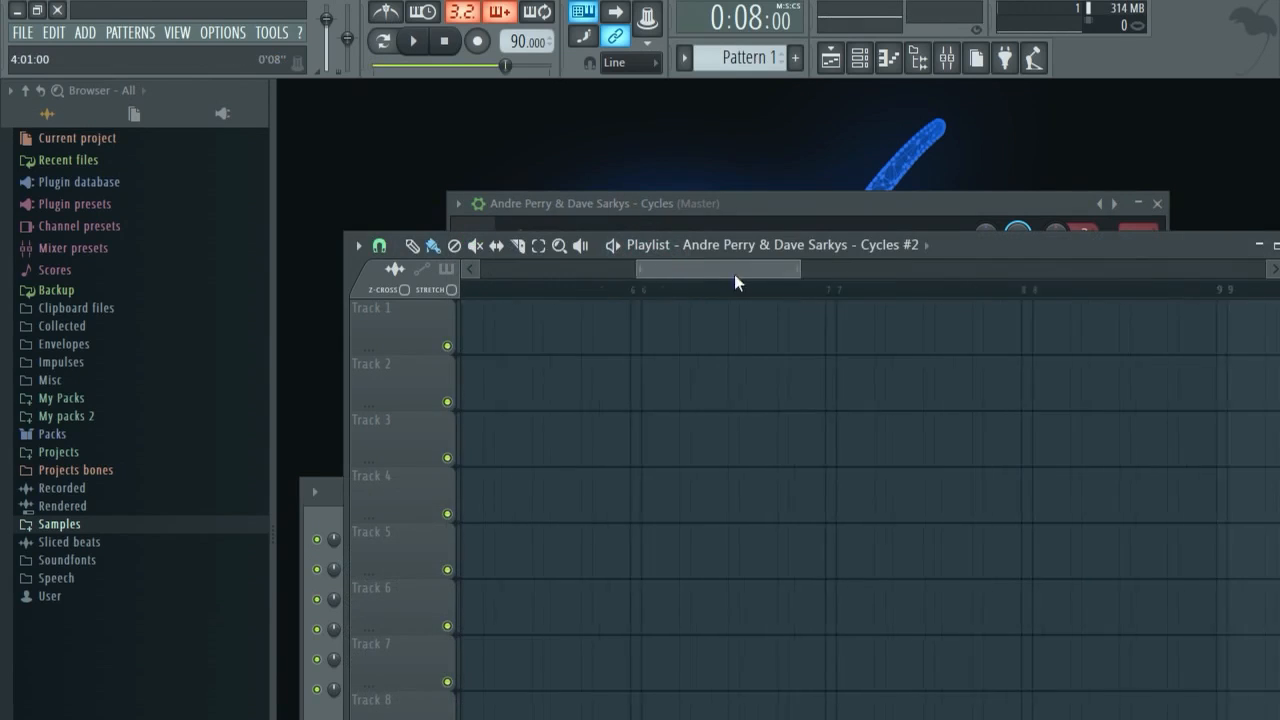
click(935, 203)
click(1165, 199)
Audition the Playlist from bar 4, and slice the Track 1 clip in bar 4 into four one-beat pieces.
drag(685, 270, 636, 268)
key(space)
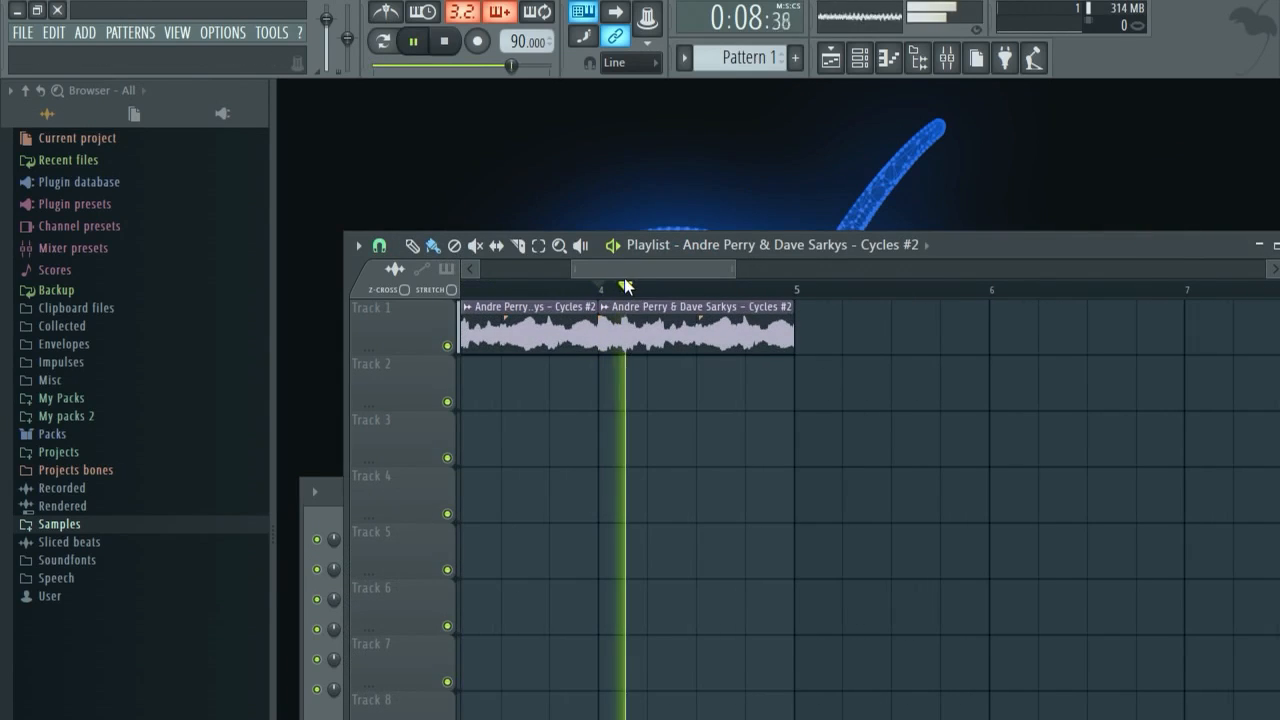
key(space)
click(379, 245)
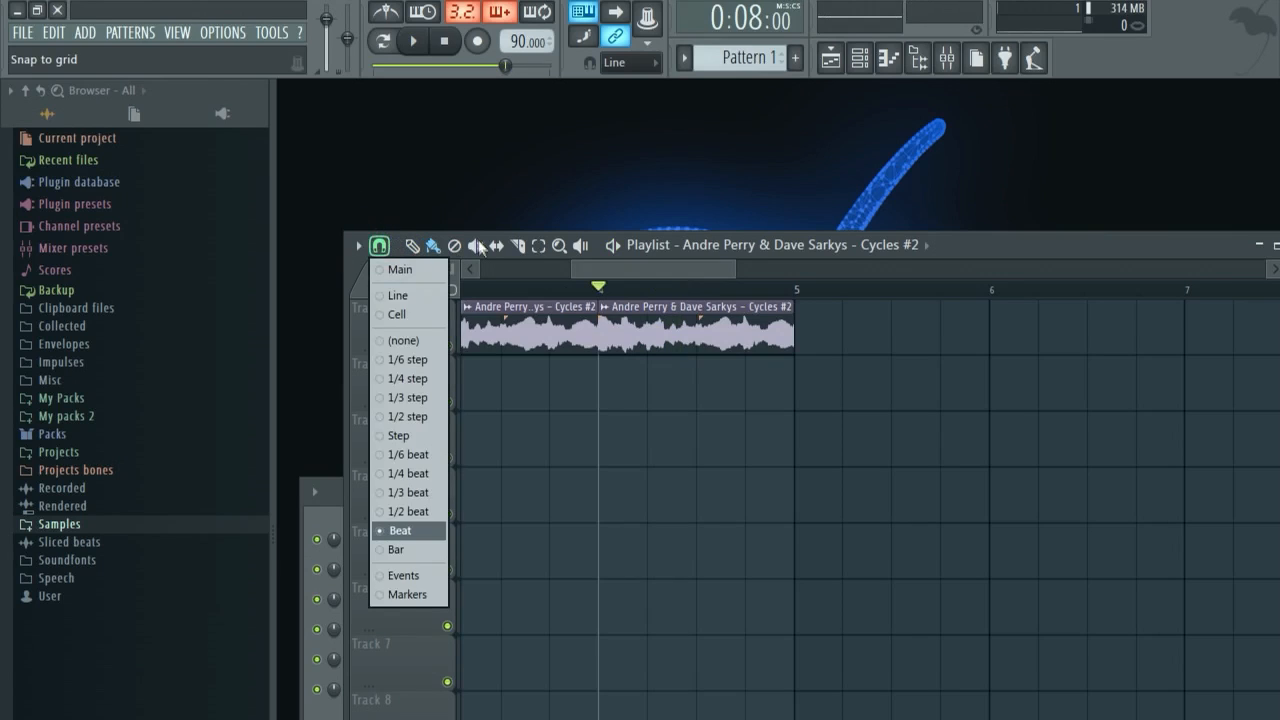
click(518, 247)
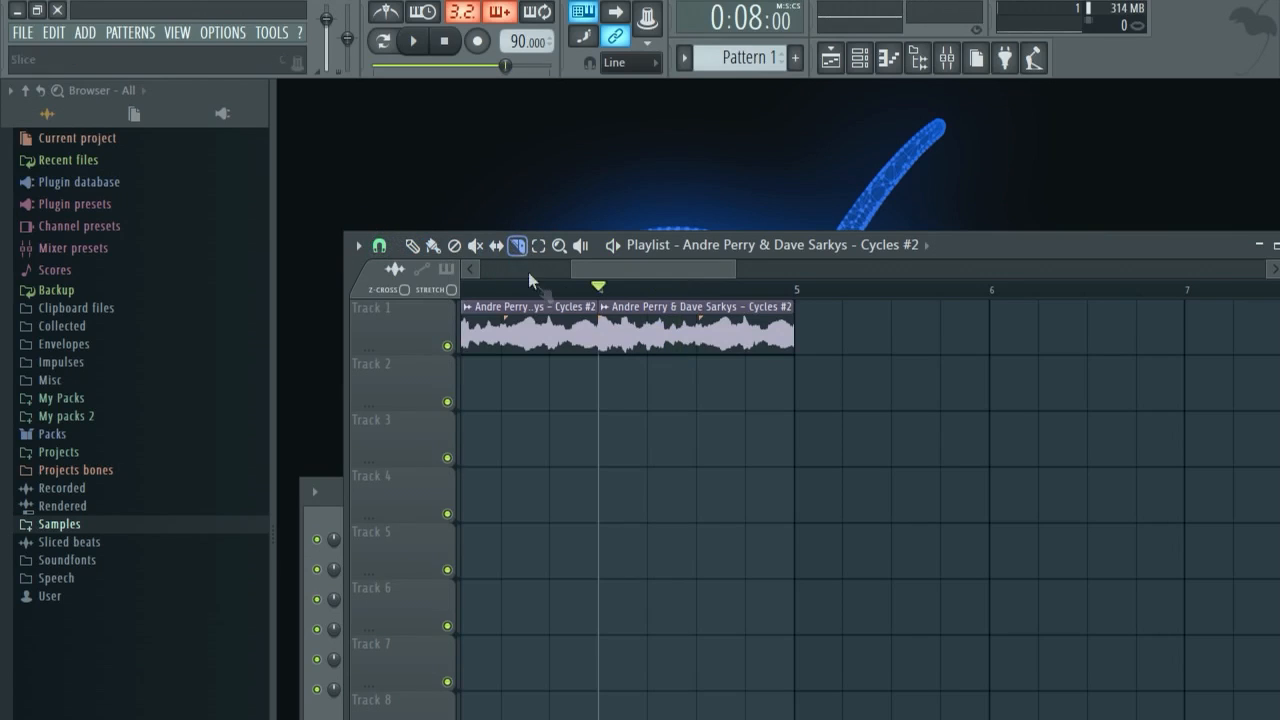
drag(647, 314, 668, 390)
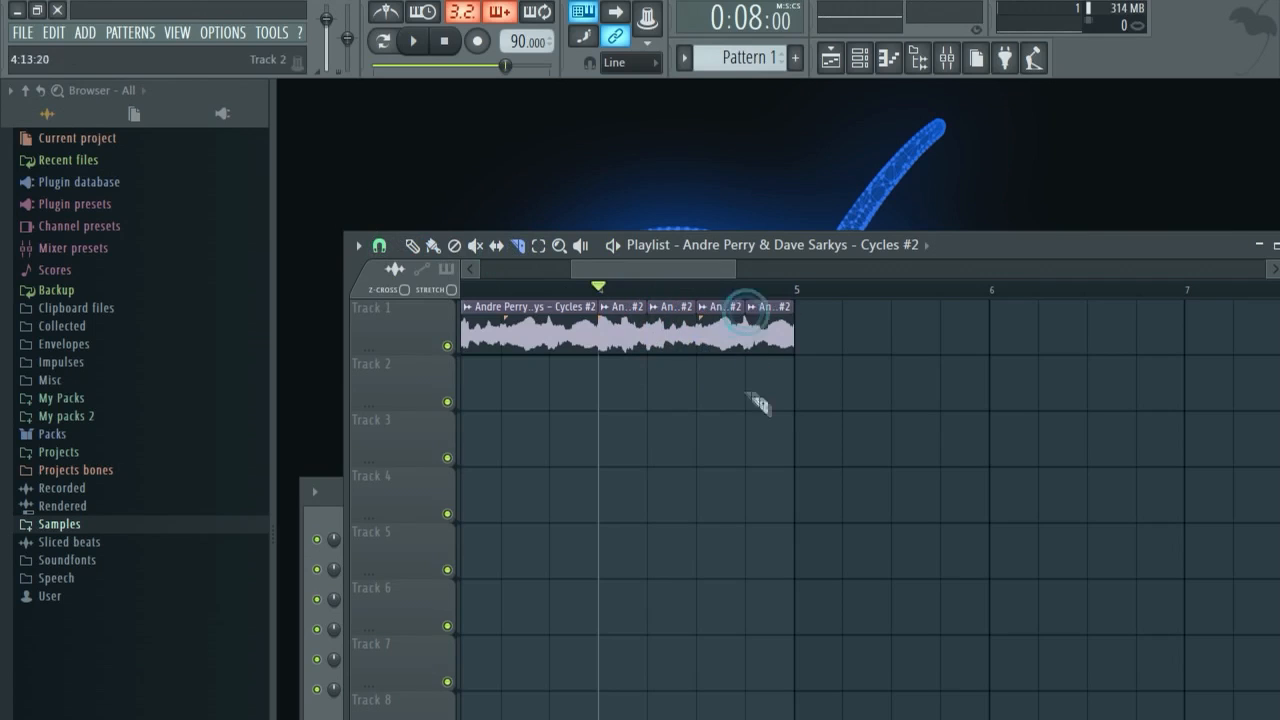
Move the second, third and fourth beat slices of bar 4 down to Tracks 2, 3 and 4, and play them.
click(426, 244)
drag(677, 349, 677, 405)
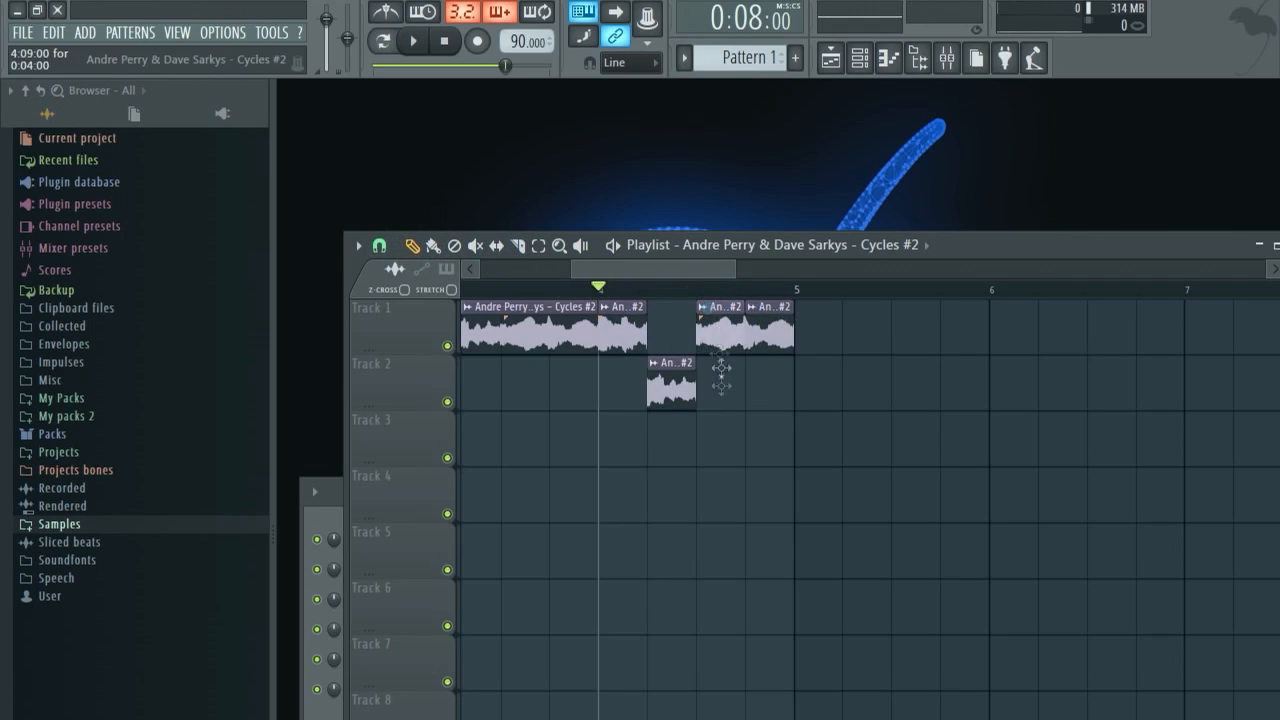
drag(720, 330, 720, 441)
drag(769, 330, 769, 497)
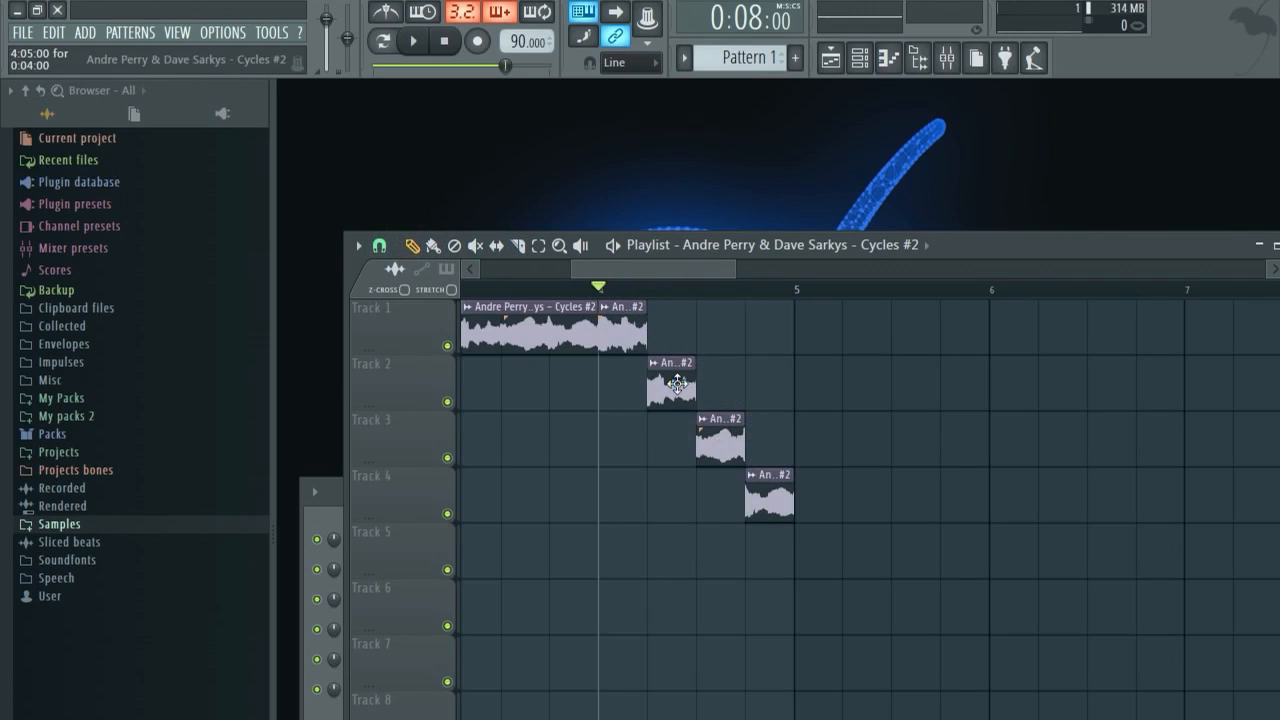
key(space)
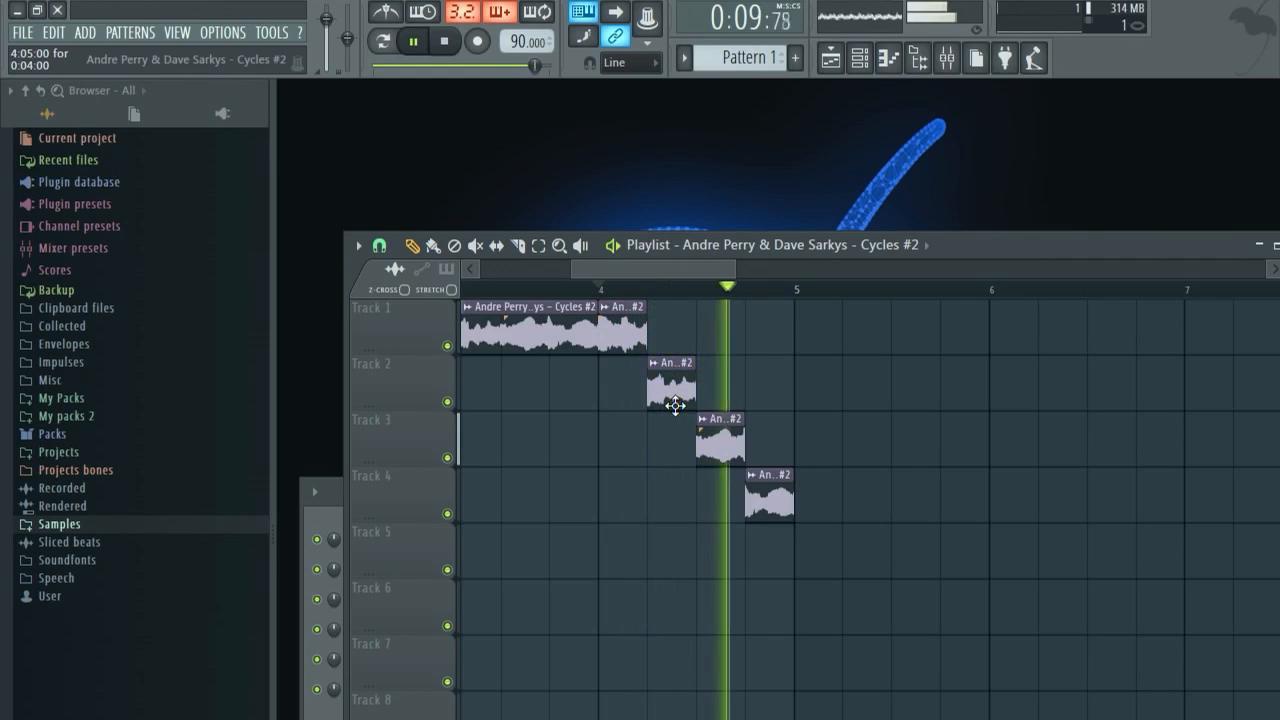
key(space)
Replace the last beat slice on Track 4 with a copy of the Track 3 slice, and audition bar 4.
click(715, 446)
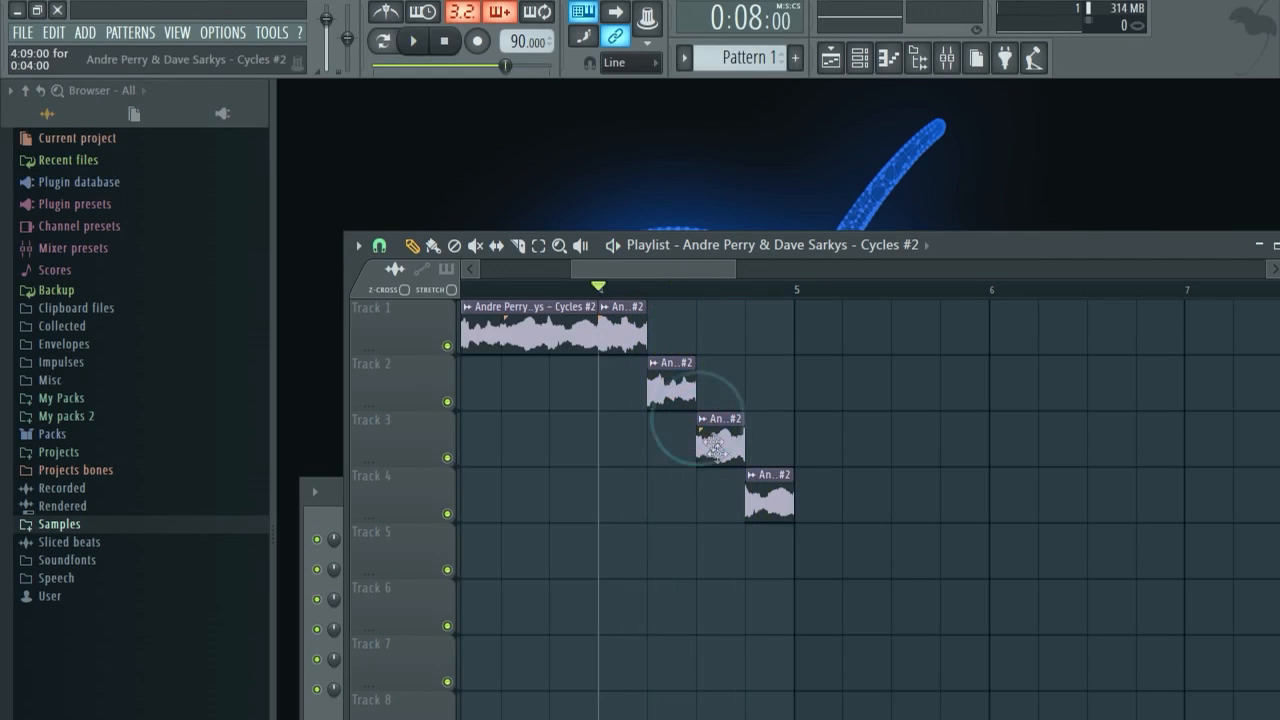
right_click(769, 490)
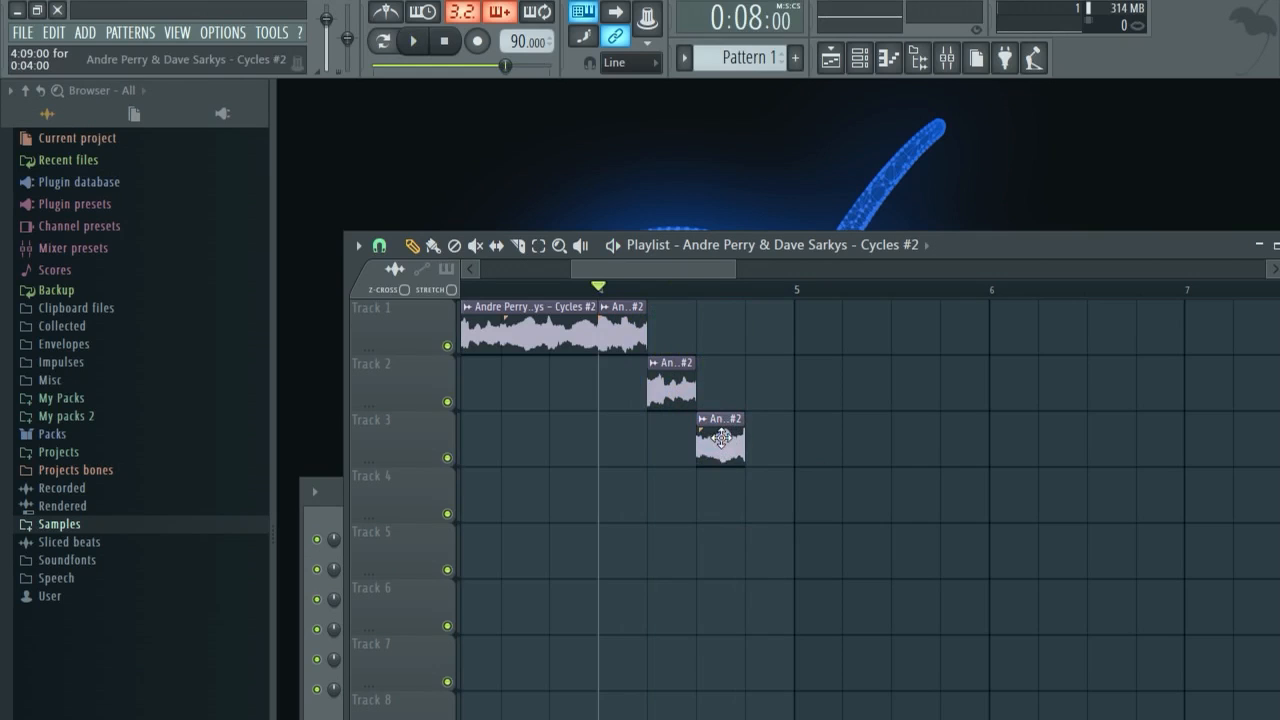
click(764, 487)
key(space)
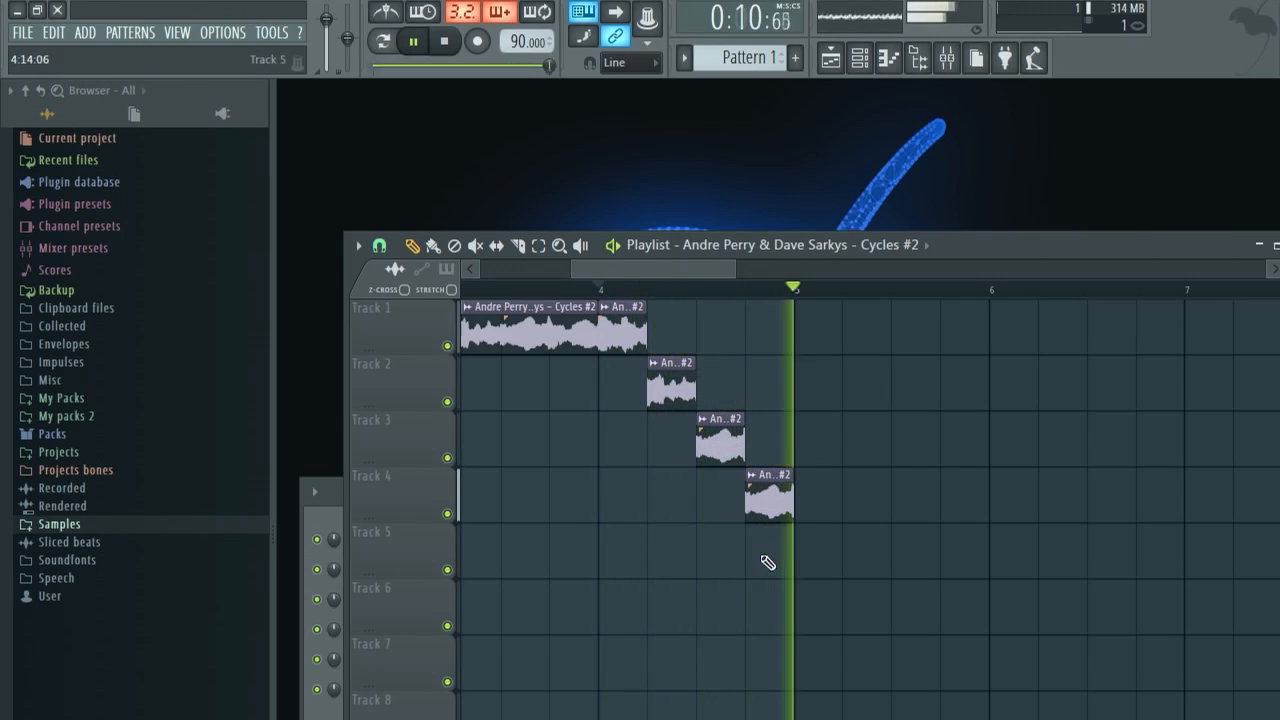
scroll(727, 540, down, 3)
scroll(732, 490, up, 3)
key(space)
Move the slices from Tracks 2, 3 and 4 back up to Track 1 on their own beats, and play bar 4.
drag(596, 373, 603, 312)
drag(654, 446, 612, 330)
key(ctrl+z)
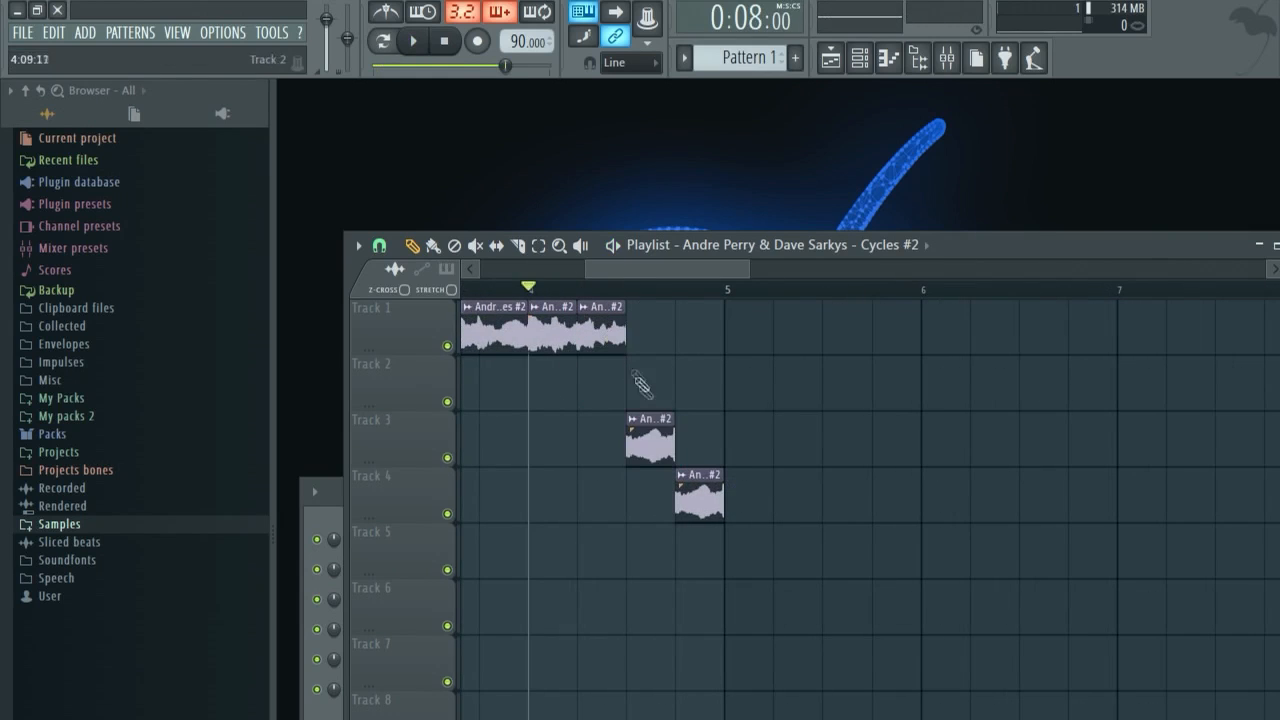
drag(644, 429, 655, 322)
drag(702, 490, 700, 318)
scroll(660, 450, up, 3)
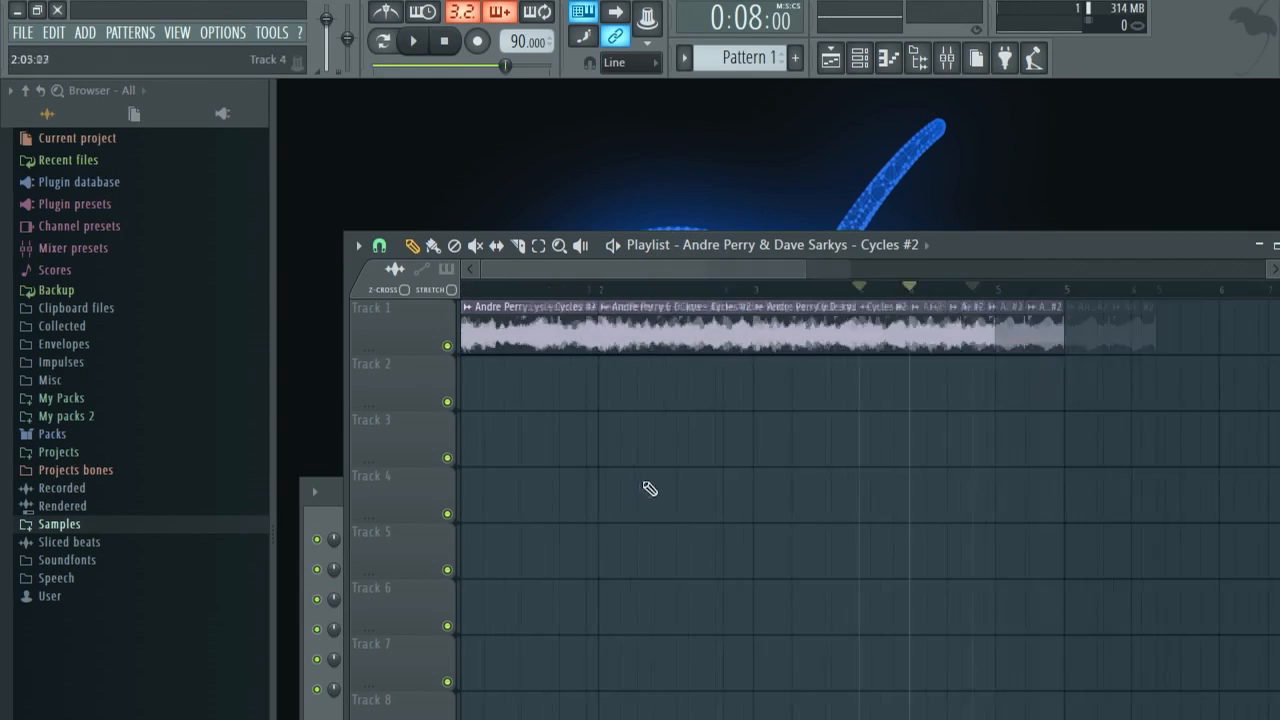
scroll(649, 489, down, 4)
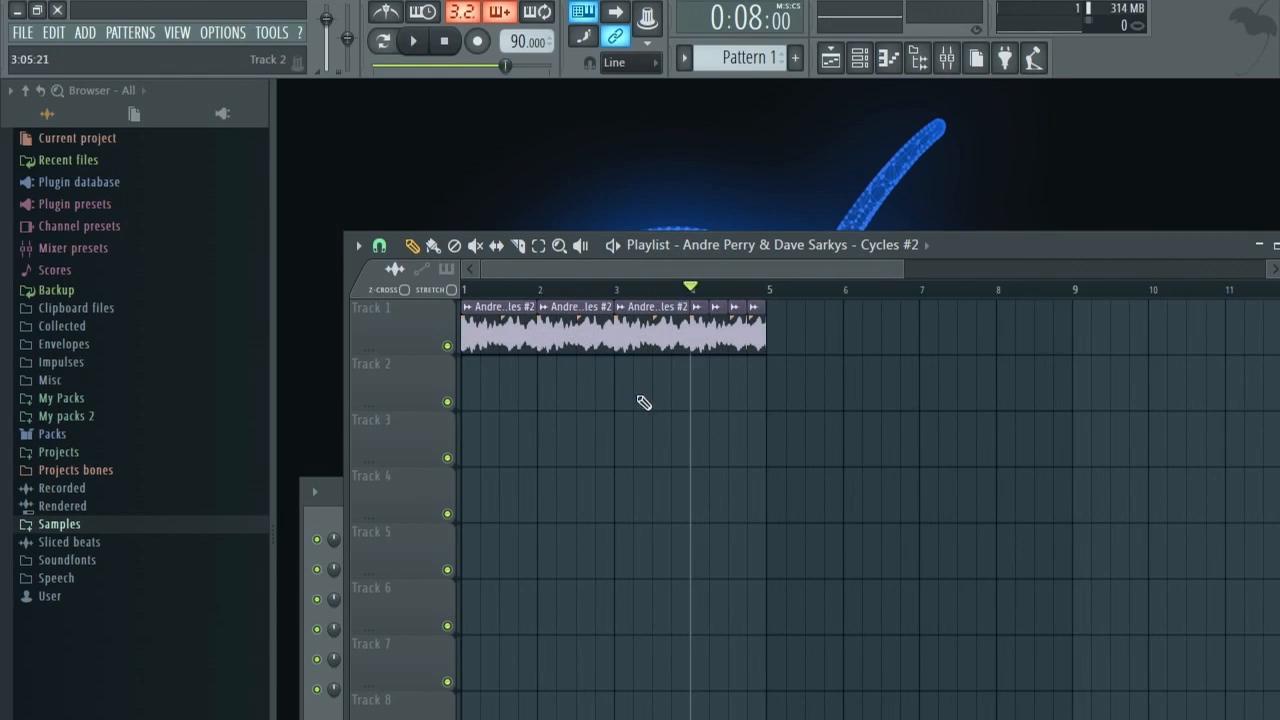
key(space)
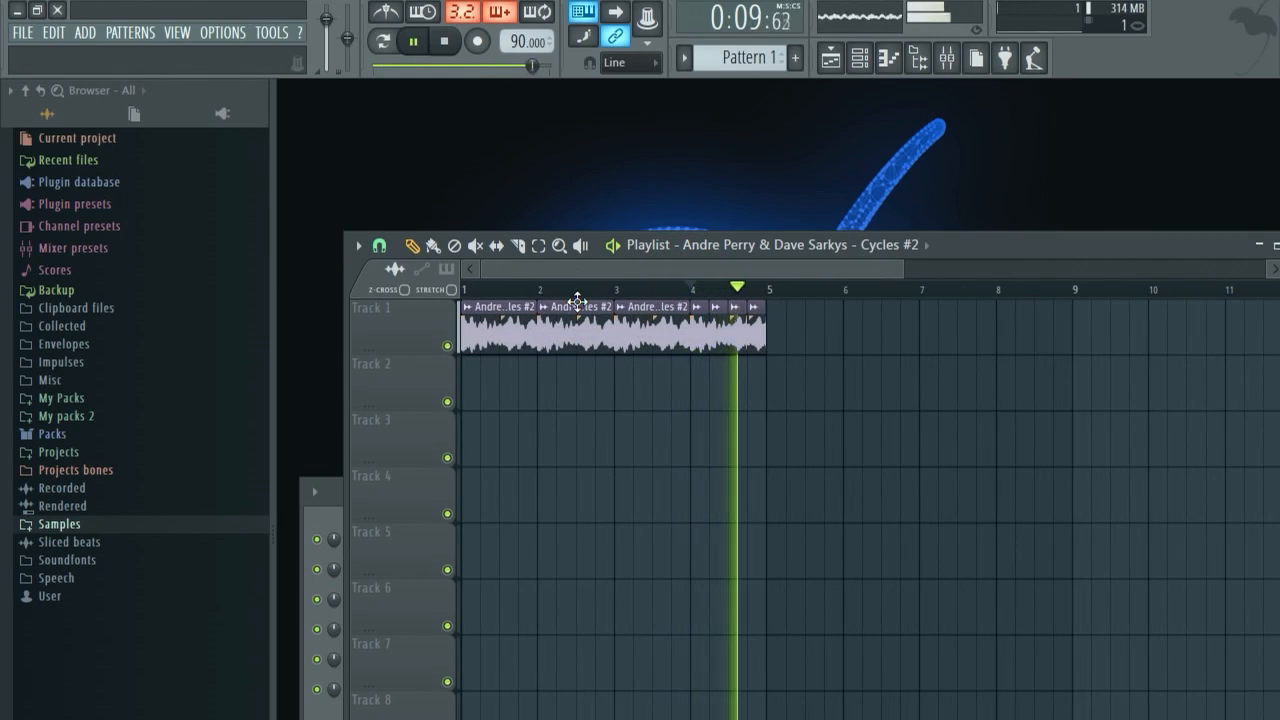
key(space)
Reposition the Channel rack slightly and add a channel filter group named "drums".
click(317, 522)
right_click(457, 496)
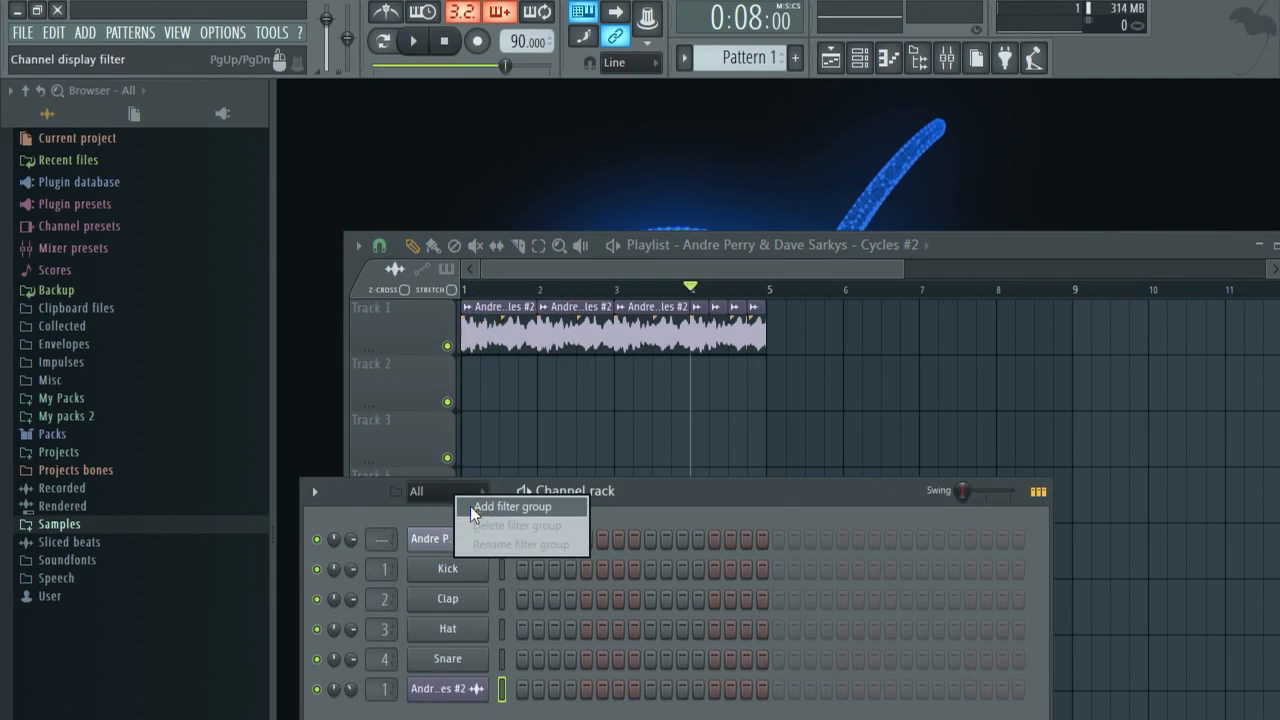
drag(343, 496, 362, 473)
right_click(462, 470)
click(500, 482)
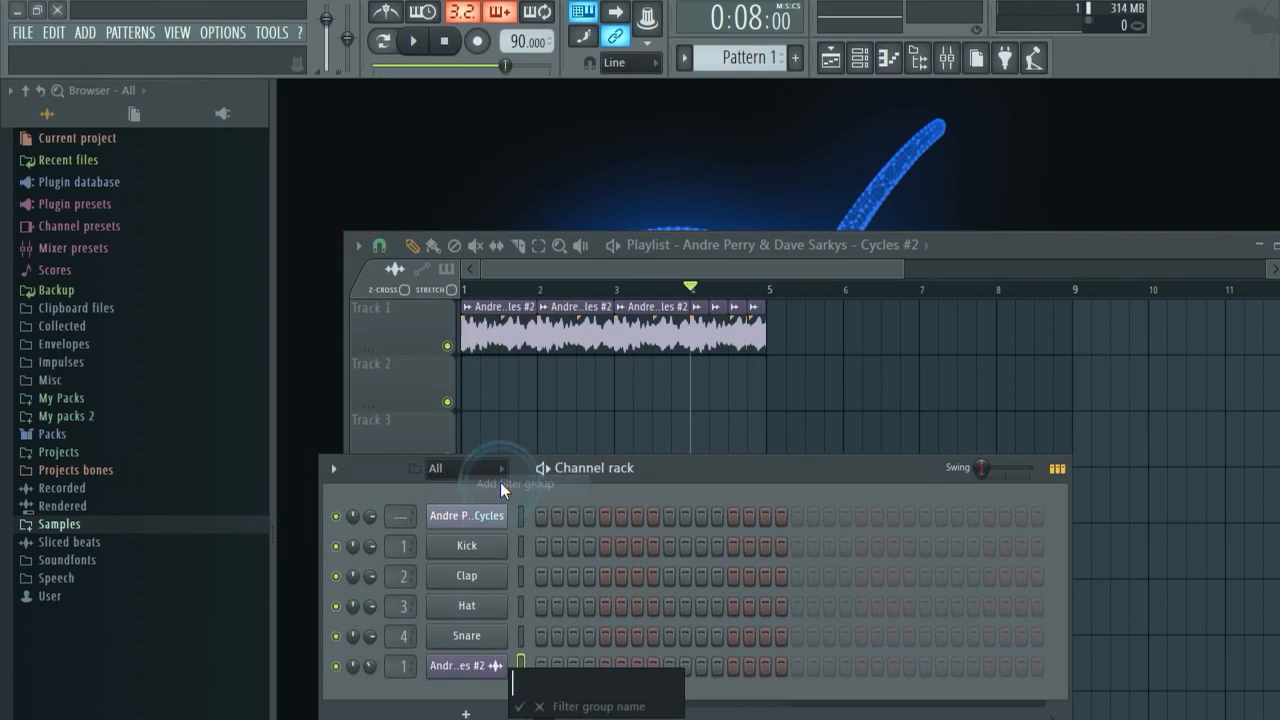
text(drums)
key(Return)
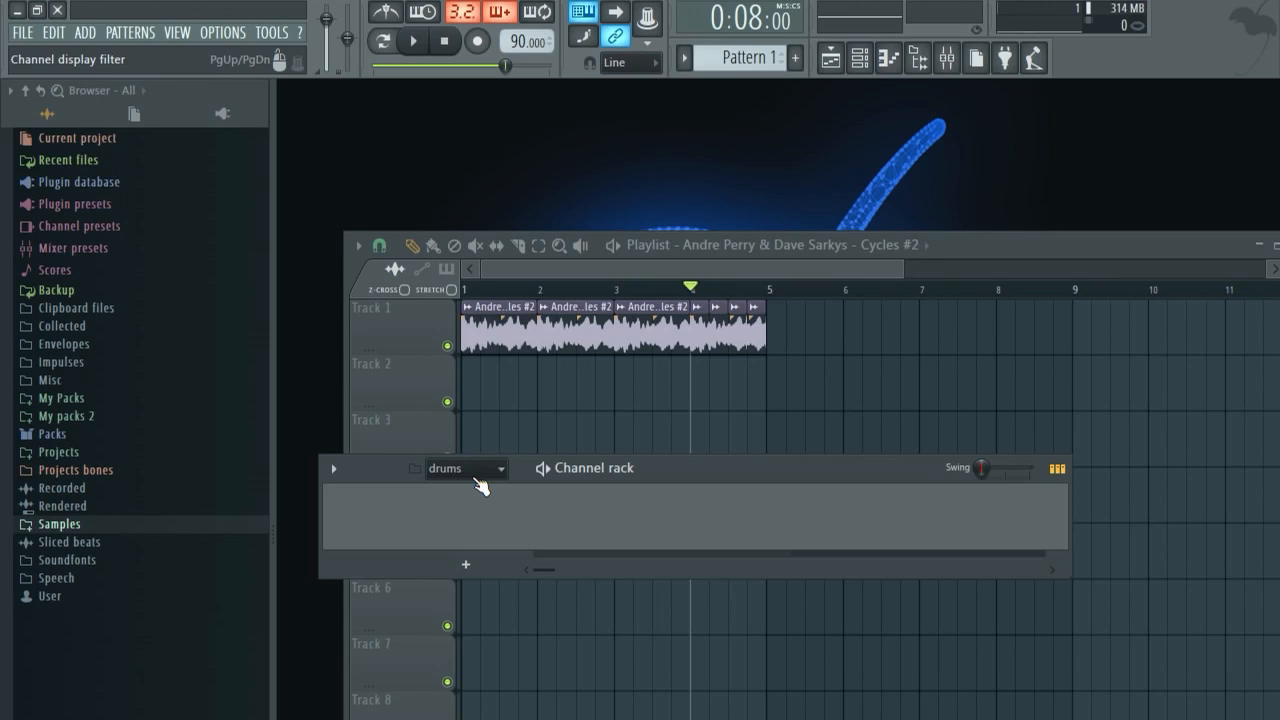
In My packs 2, expand the 9th Wonder Kit and open its Hi-Hats folder.
click(78, 525)
click(88, 524)
click(62, 398)
click(88, 399)
click(88, 399)
click(88, 399)
click(90, 416)
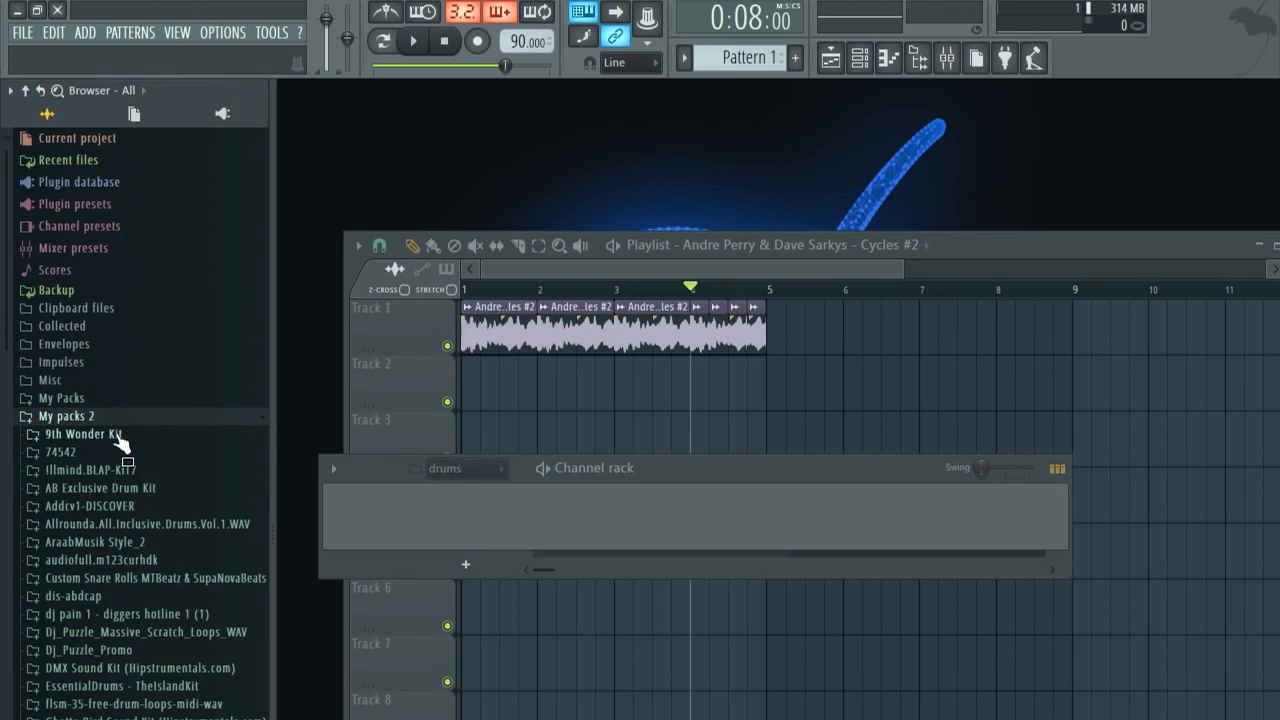
click(84, 434)
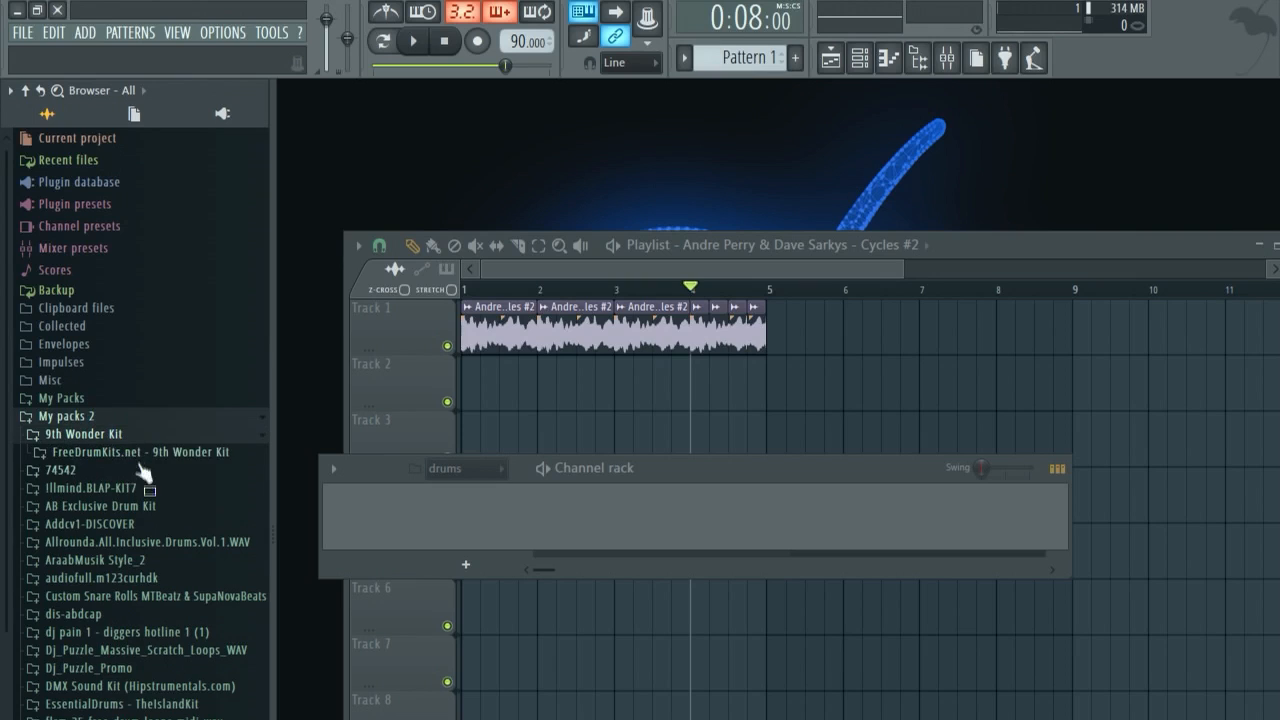
click(146, 458)
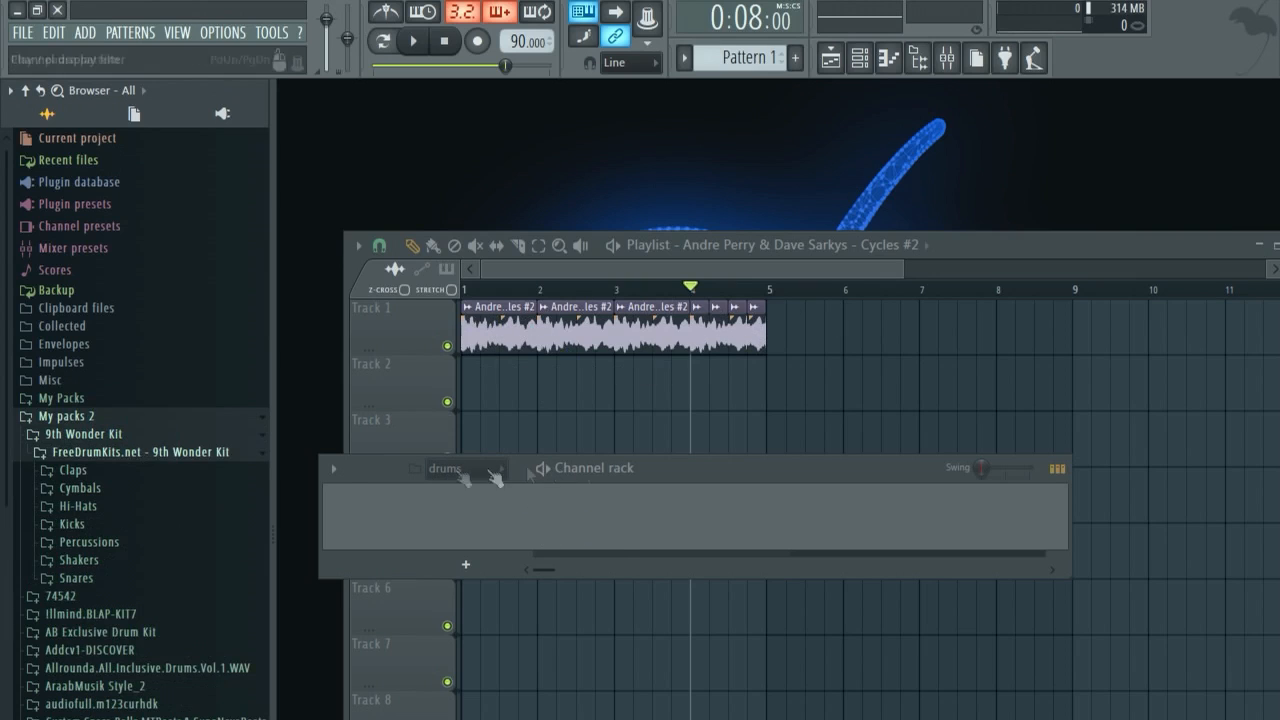
click(100, 472)
click(105, 478)
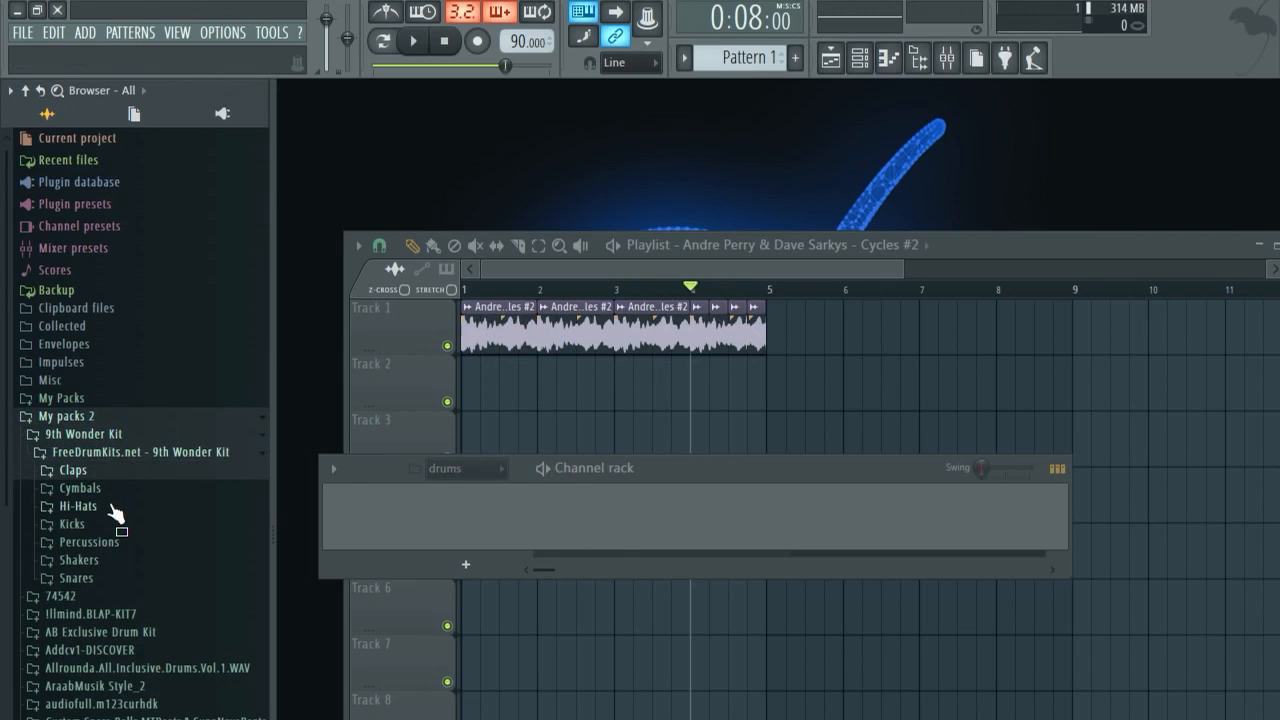
click(112, 508)
Audition samples in the Hi-Hats folder, including Cev_H2, Bck_H and Aki_H3, to choose a hi-hat.
click(97, 425)
click(97, 393)
click(100, 377)
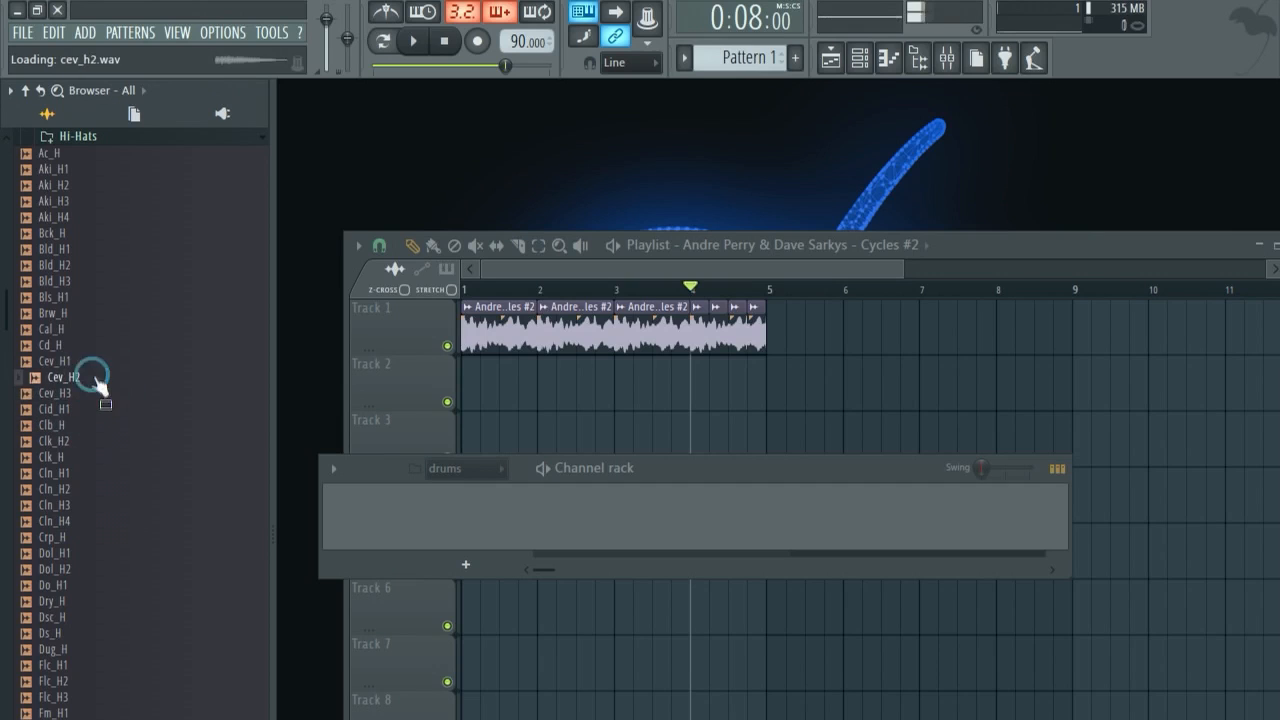
scroll(100, 450, up, 5)
click(96, 521)
click(97, 521)
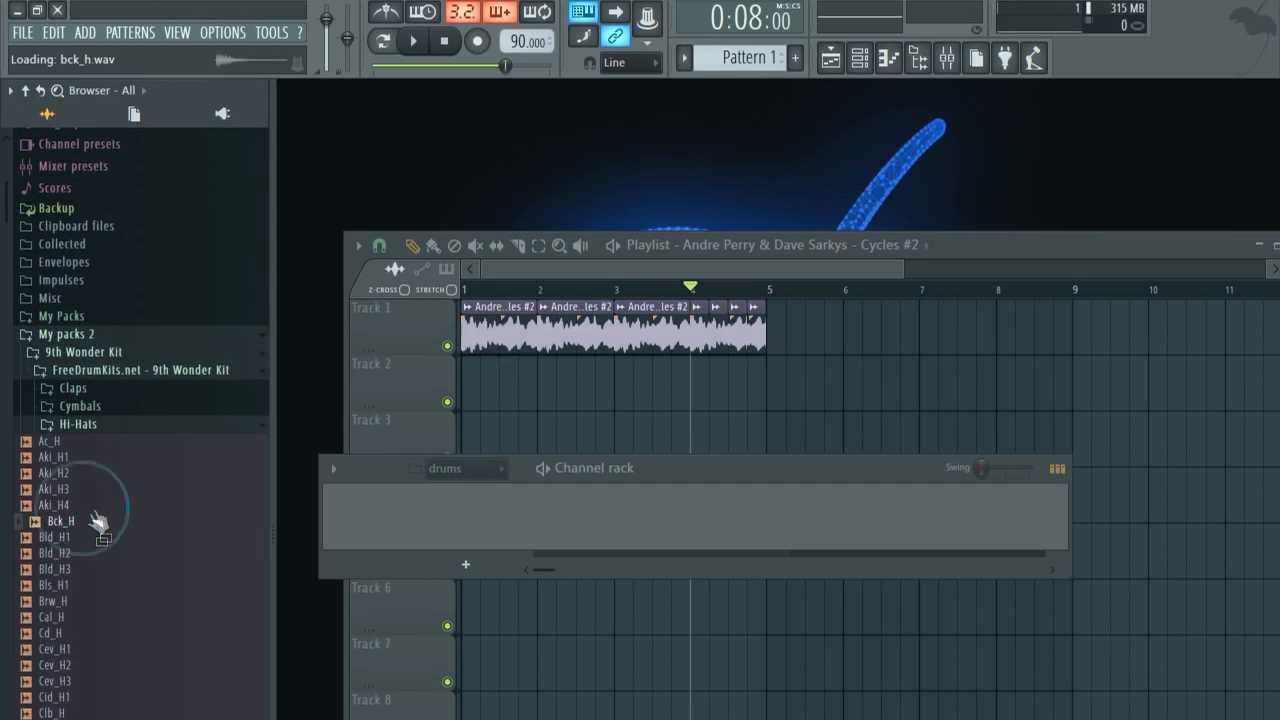
scroll(104, 490, down, 3)
click(100, 457)
click(457, 42)
click(86, 491)
click(86, 425)
click(62, 489)
click(80, 442)
click(84, 603)
click(80, 522)
click(62, 425)
click(64, 393)
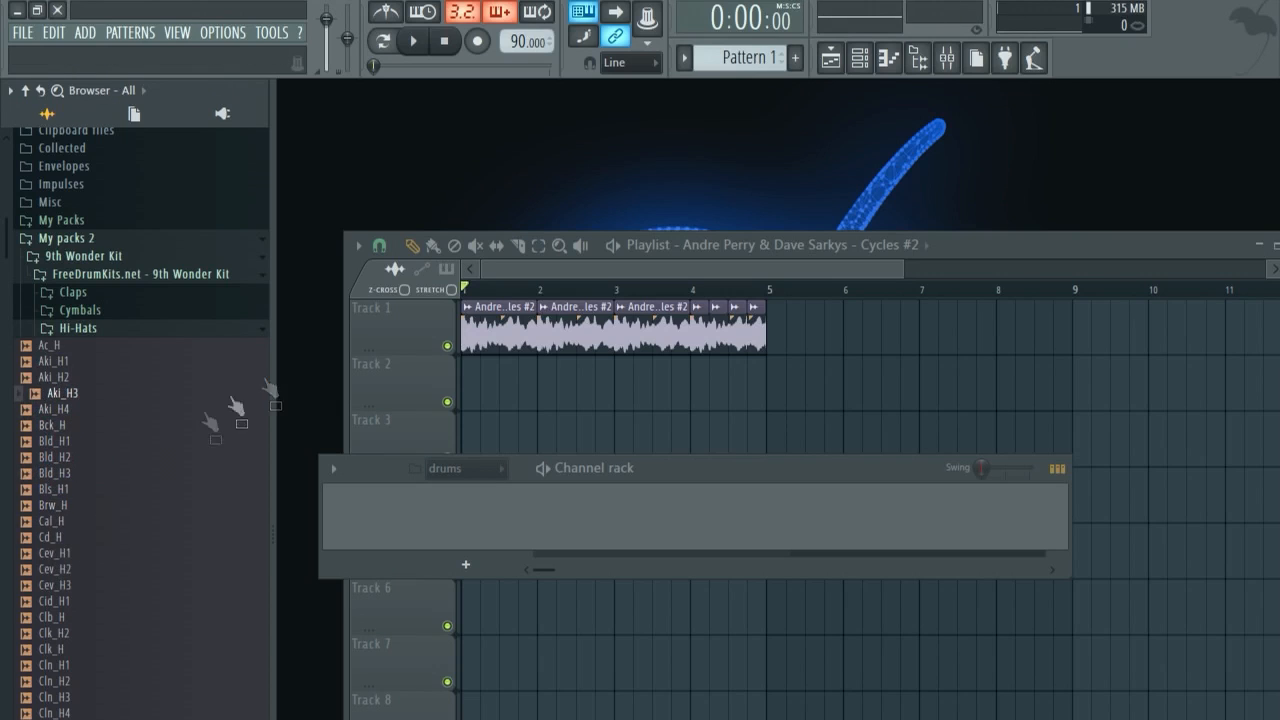
Add Aki_H3 to the drums group in the Channel rack and fill all 16 steps of Pattern 1.
key(space)
drag(128, 400, 508, 525)
key(space)
drag(615, 526, 784, 524)
Place a Pattern 1 clip at bar 1 of Track 2 in the Playlist instead of the loop clip.
key(F6)
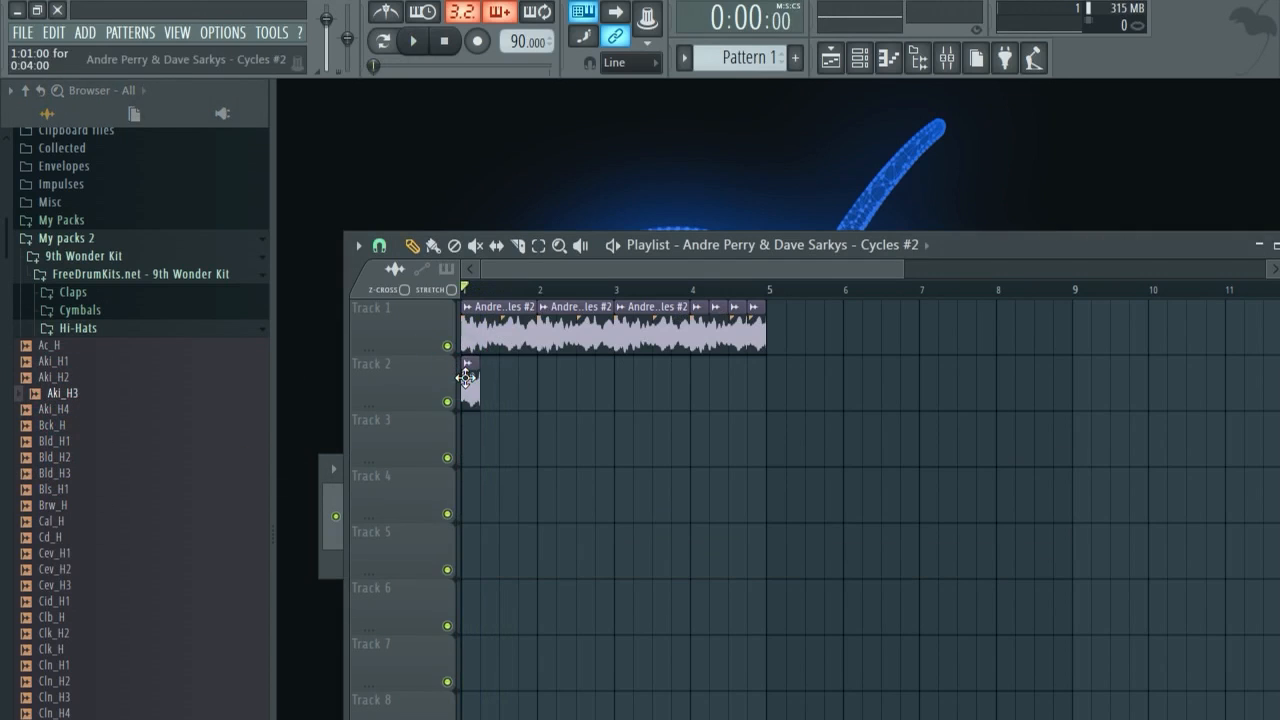
click(905, 245)
click(705, 285)
click(871, 248)
click(748, 320)
click(466, 372)
Set the Playlist snap to Bar and paint Pattern 1 across bars 2 to 4 of Track 2 during playback.
click(379, 246)
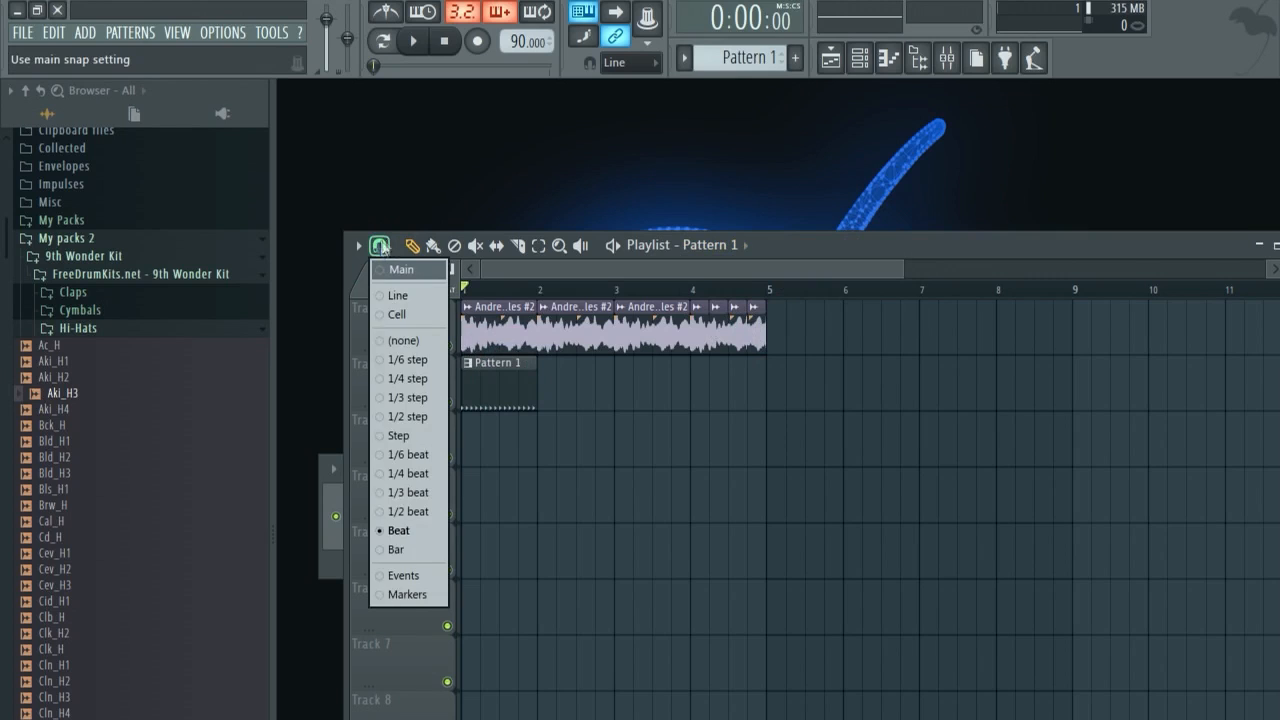
click(380, 247)
click(380, 247)
click(414, 551)
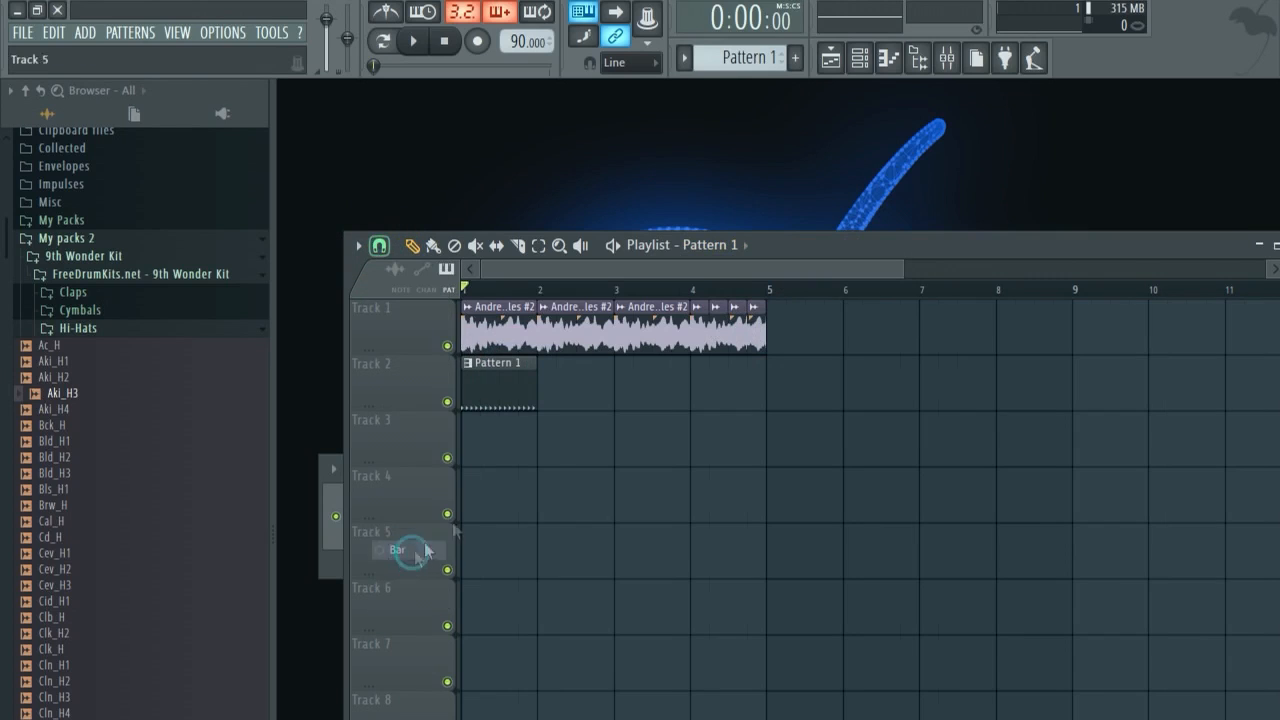
key(space)
drag(566, 391, 700, 374)
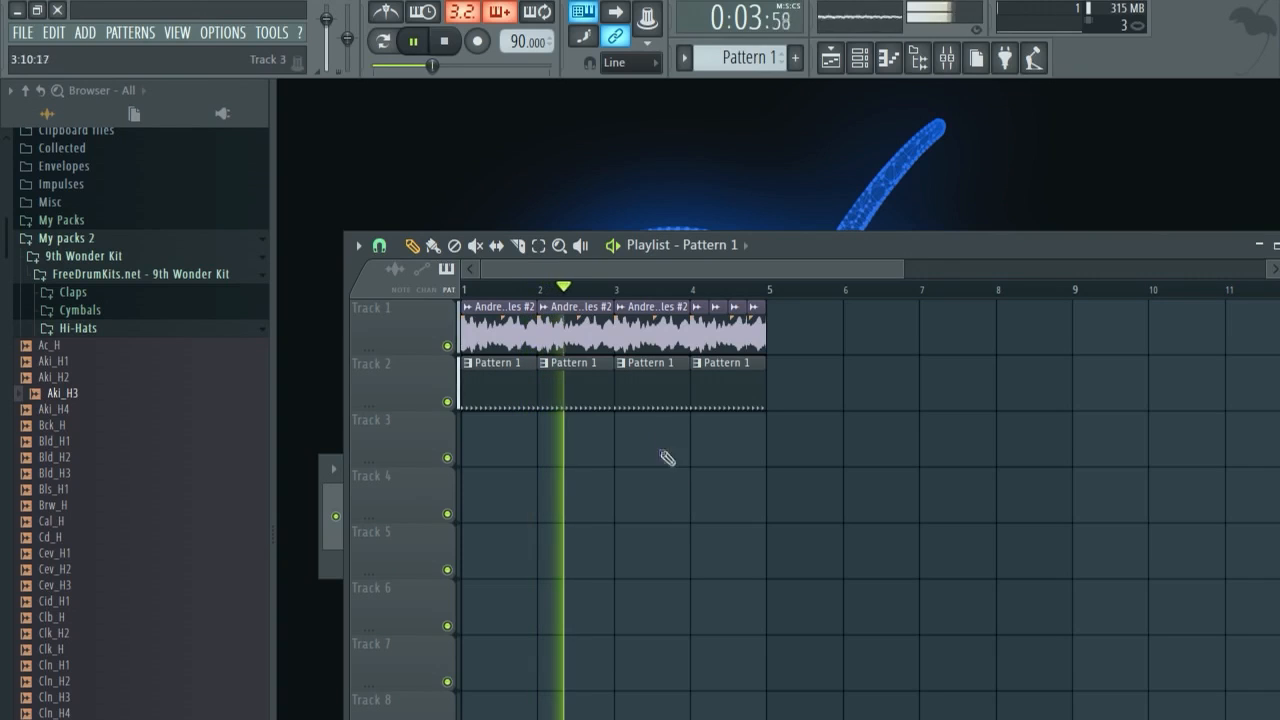
Bring up the Channel rack, raise the main swing slightly, and play the beat to check the hi-hats.
click(861, 59)
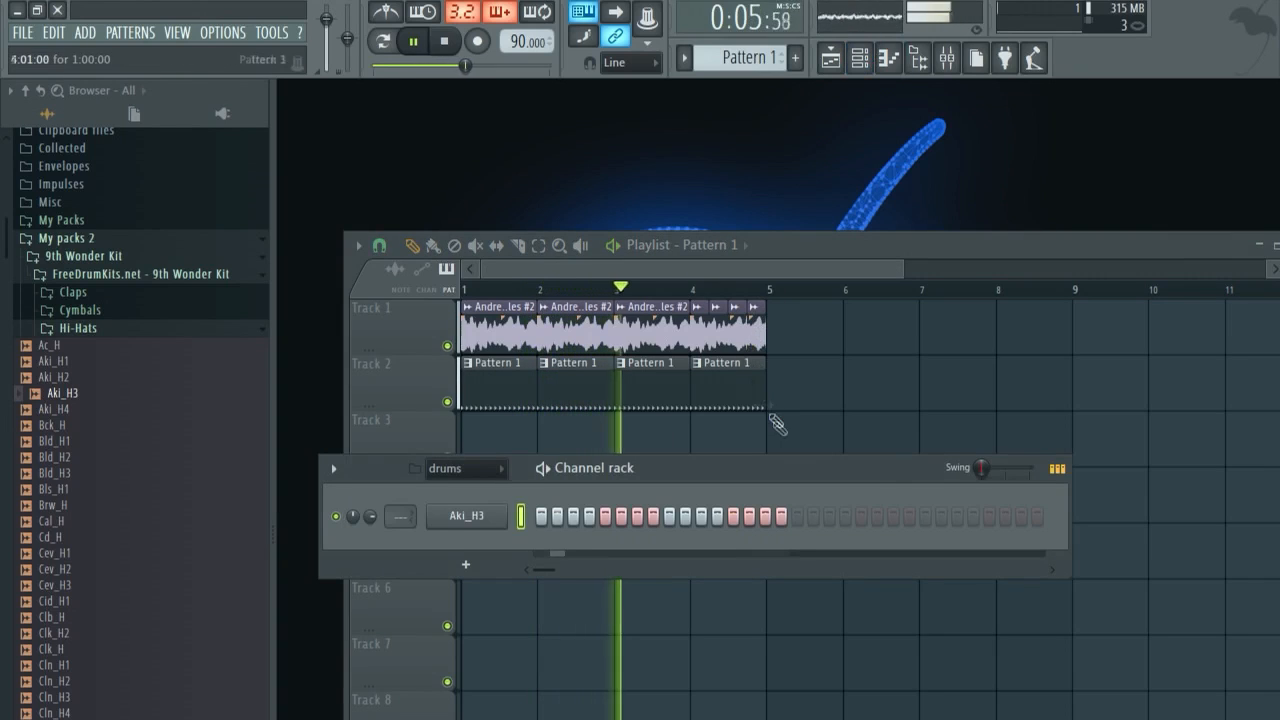
key(space)
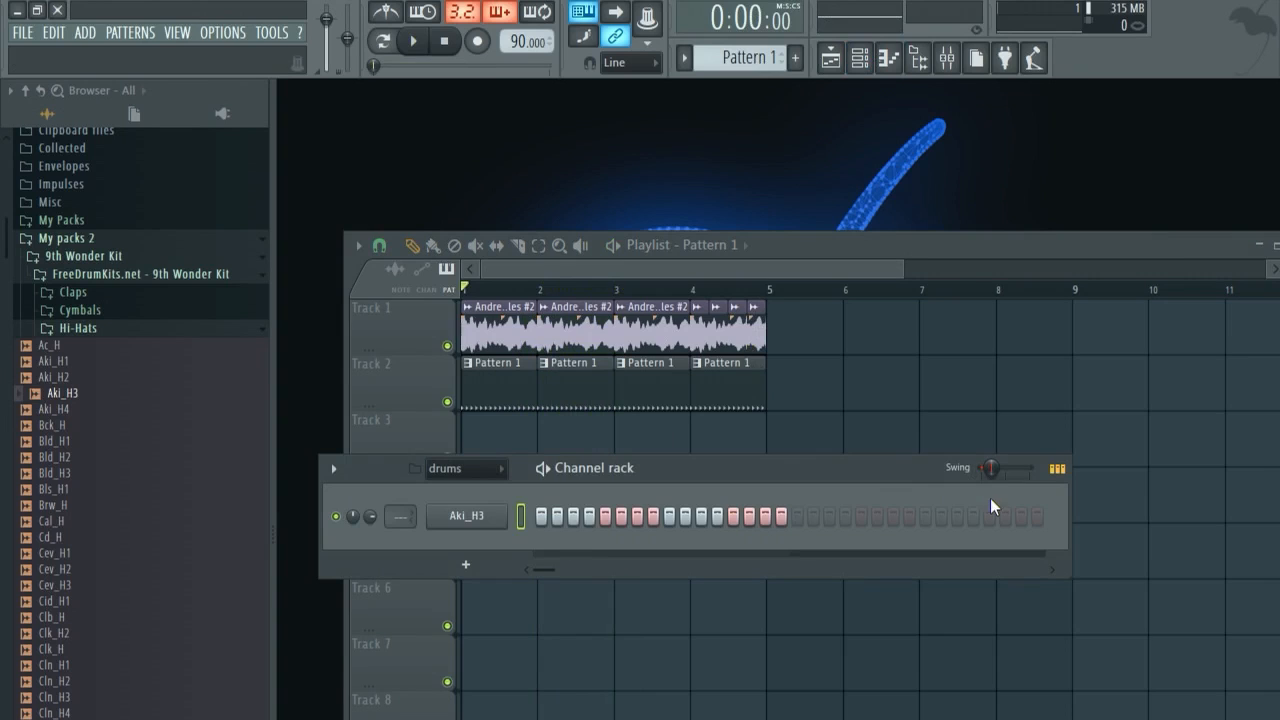
key(space)
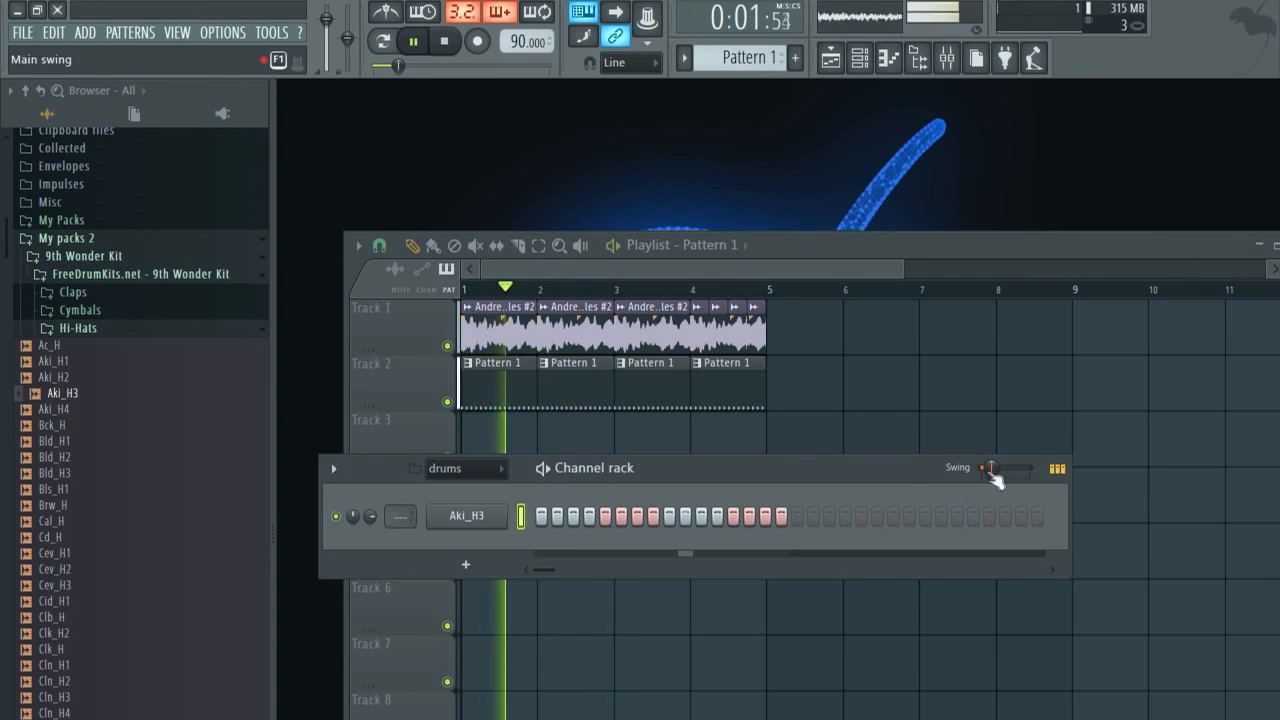
key(space)
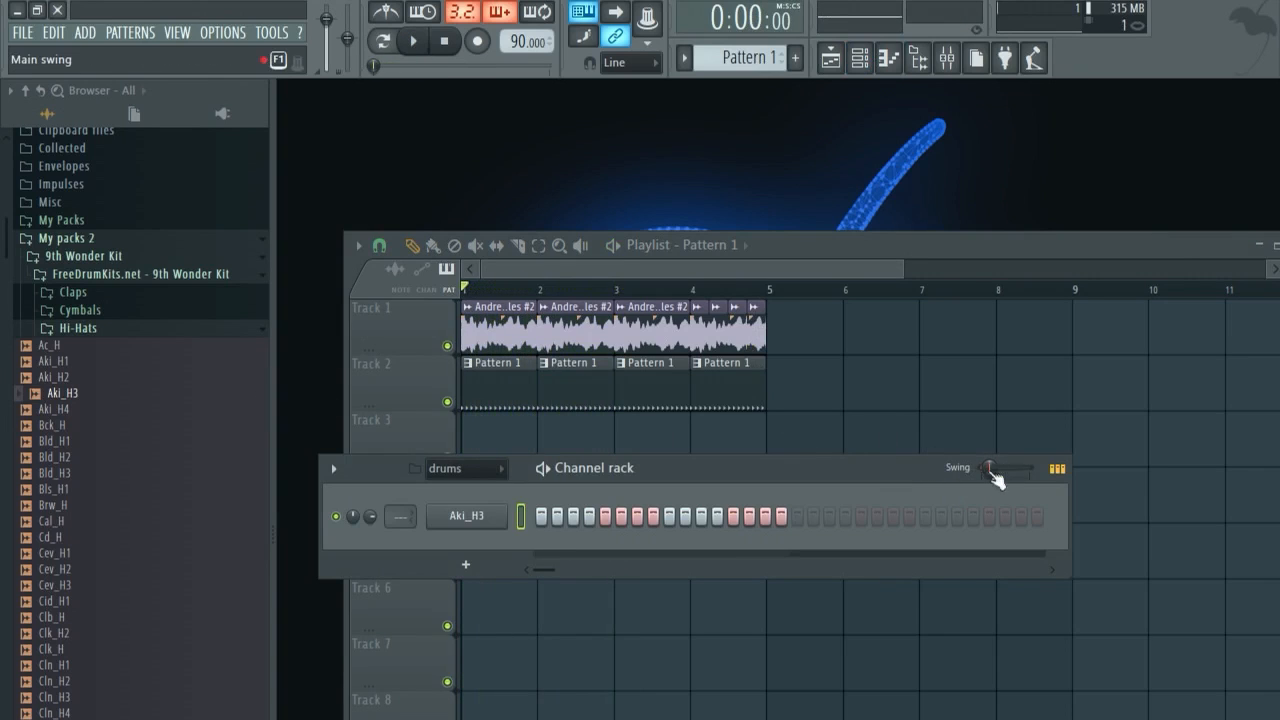
Open the kit's Kicks folder and audition kick samples up to Bzz_K1 over the playing beat.
click(108, 334)
click(105, 347)
click(101, 347)
key(space)
click(91, 410)
click(88, 399)
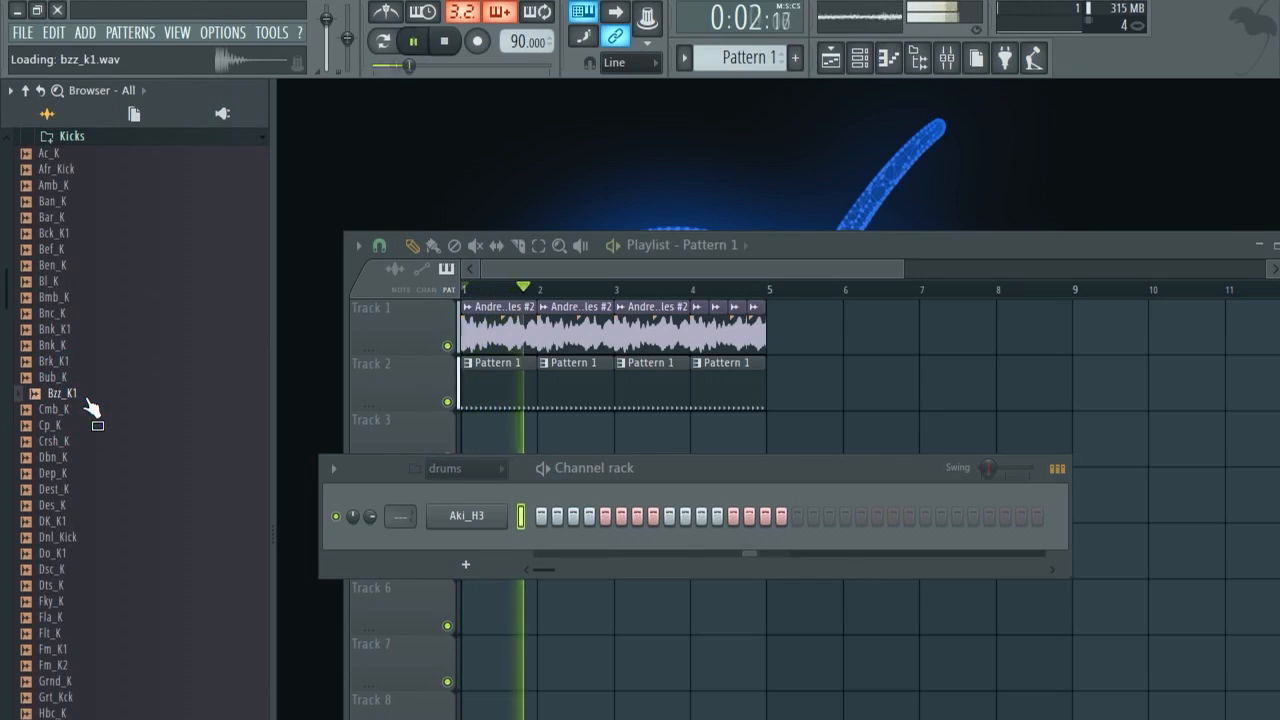
Add Bzz_K1 as a new channel below Aki_H3, preview it in its channel settings, and close them.
key(space)
drag(70, 405, 470, 547)
click(474, 547)
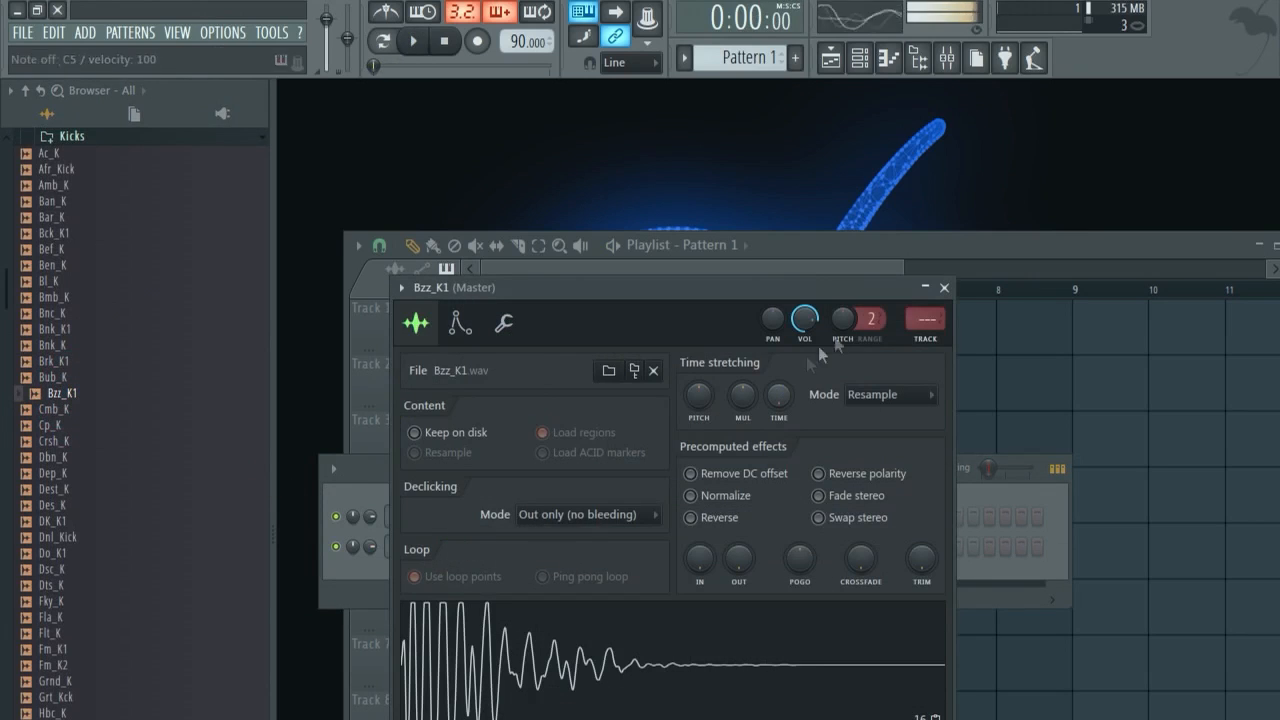
click(944, 287)
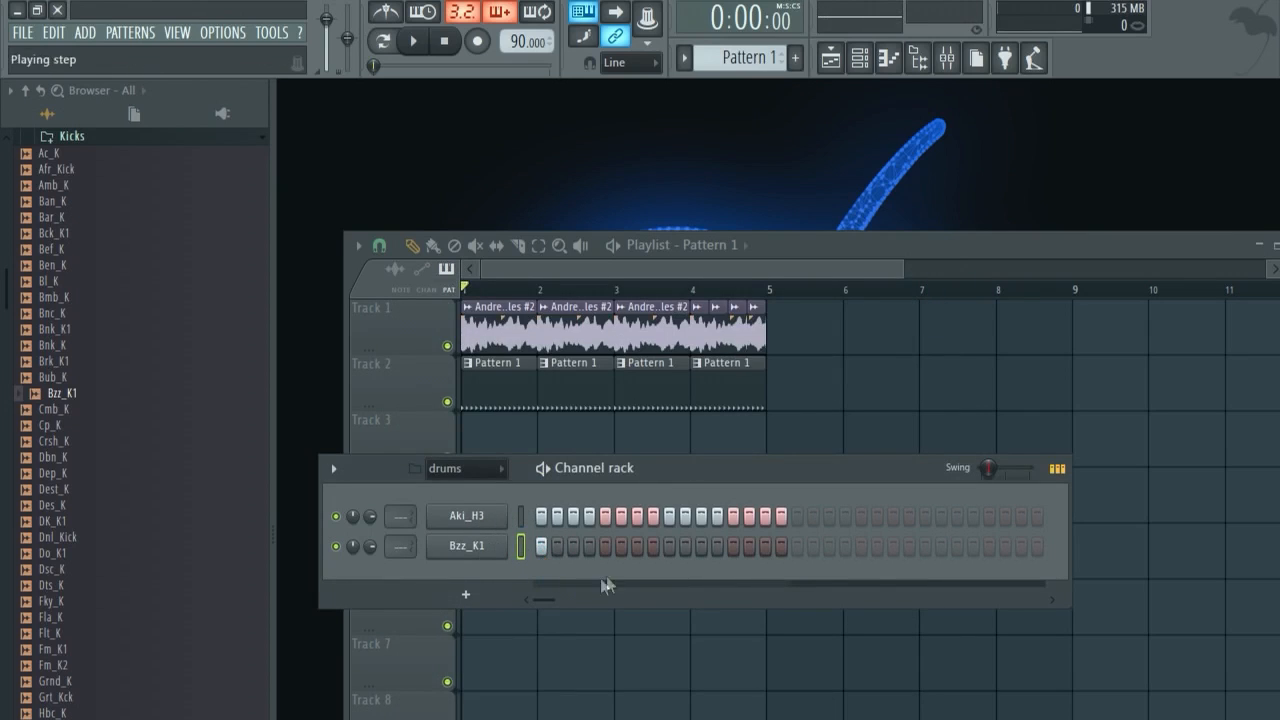
Try Bzz_K1 kicks on steps 1 and 10 of Pattern 1 with playback, and clear both steps.
click(686, 546)
key(space)
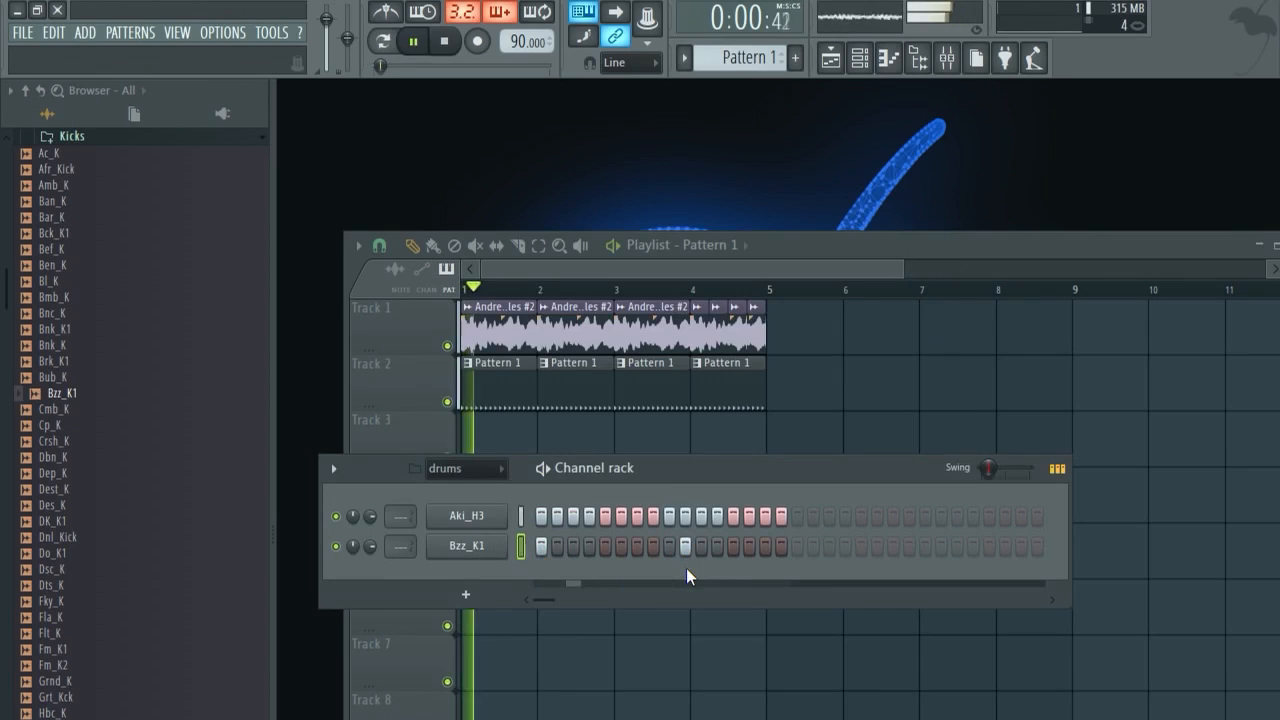
key(space)
right_click(685, 546)
right_click(541, 546)
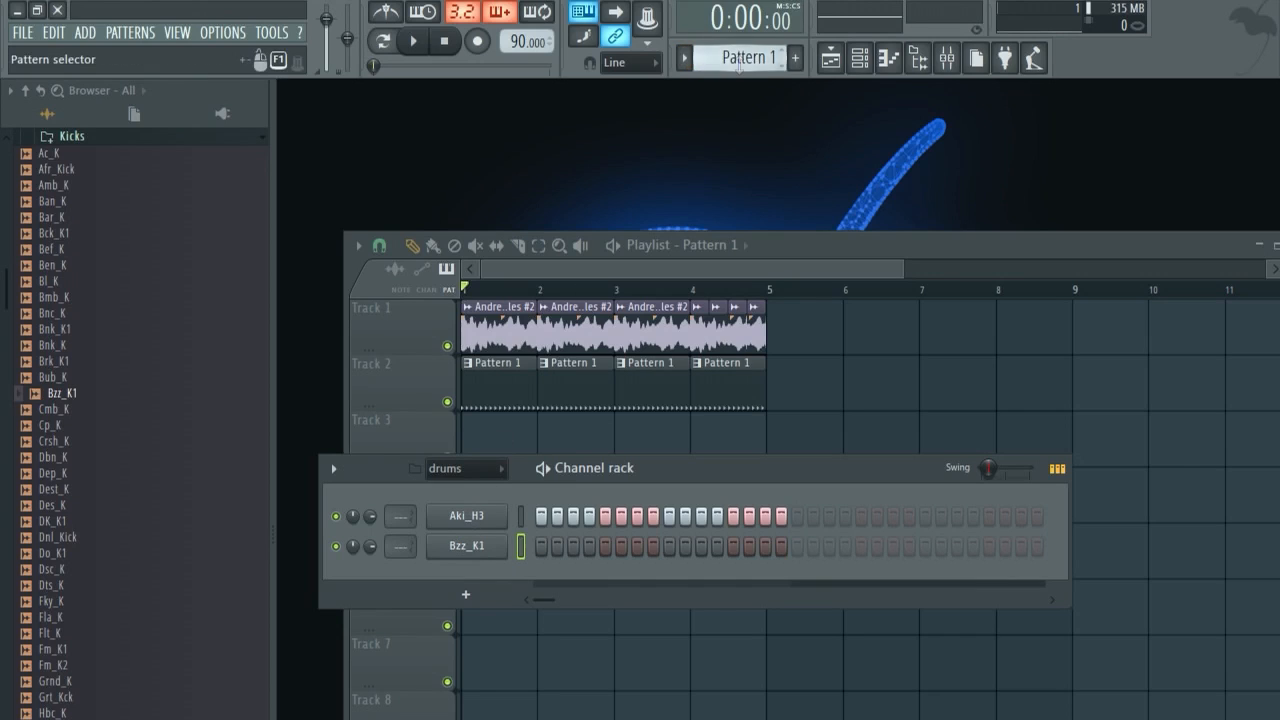
Sequence the kick on steps 1 and 10 of Pattern 2 and paint that pattern over bars 1 to 4 of Track 3.
scroll(740, 60, up, 1)
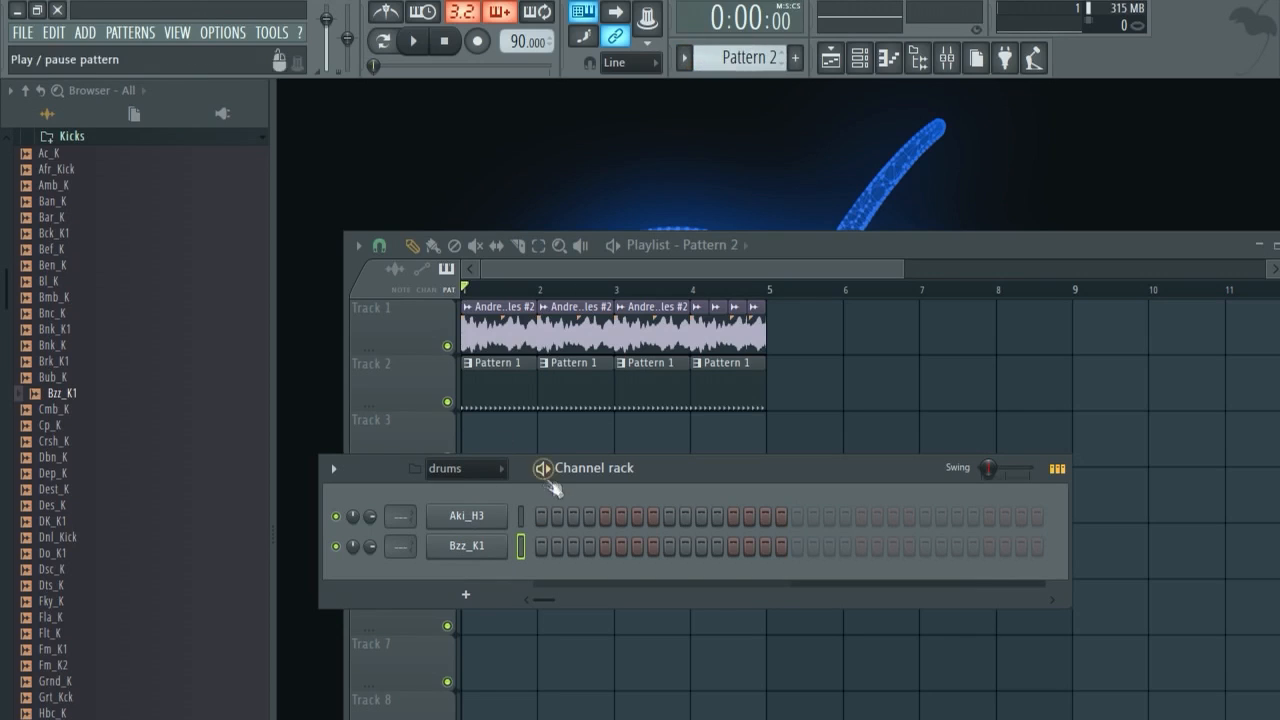
mouse_move(521, 463)
mouse_down()
mouse_move(471, 414)
mouse_move(560, 434)
mouse_move(705, 432)
mouse_up()
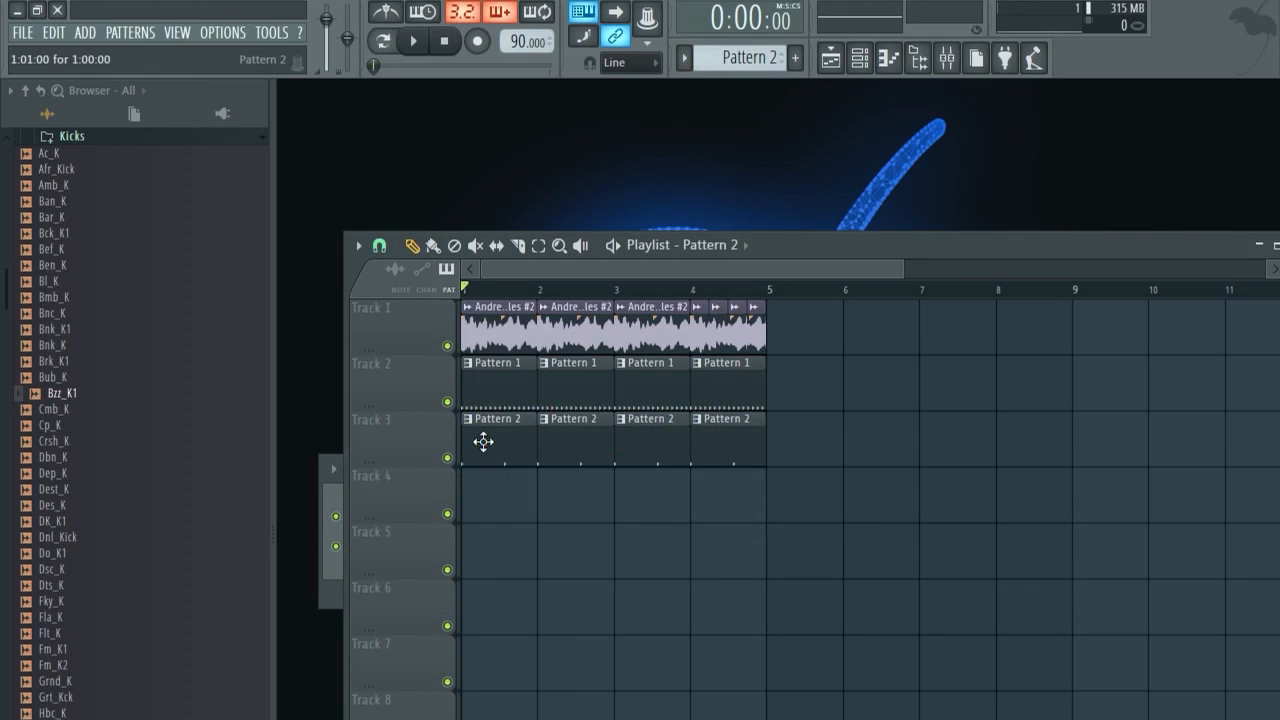
Rename Pattern 2 as "kick" and Pattern 1 as "hi hats".
key(F2)
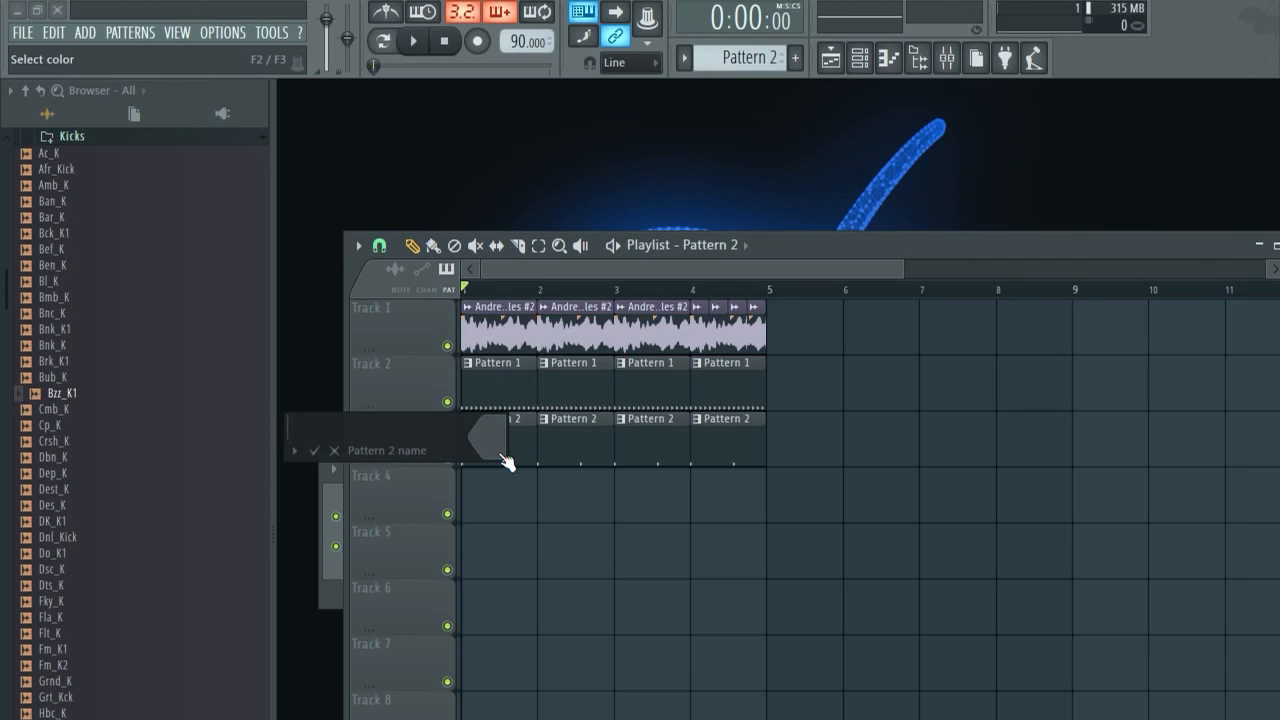
text(kick)
key(Return)
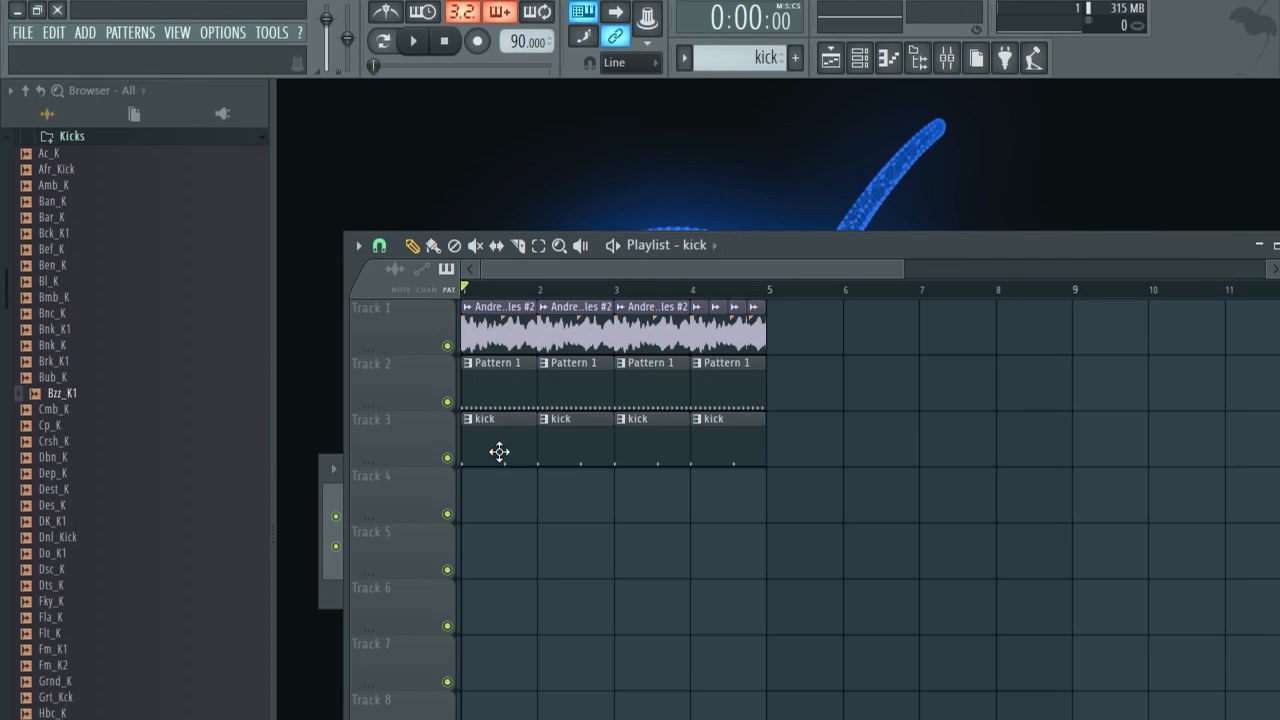
key(F2)
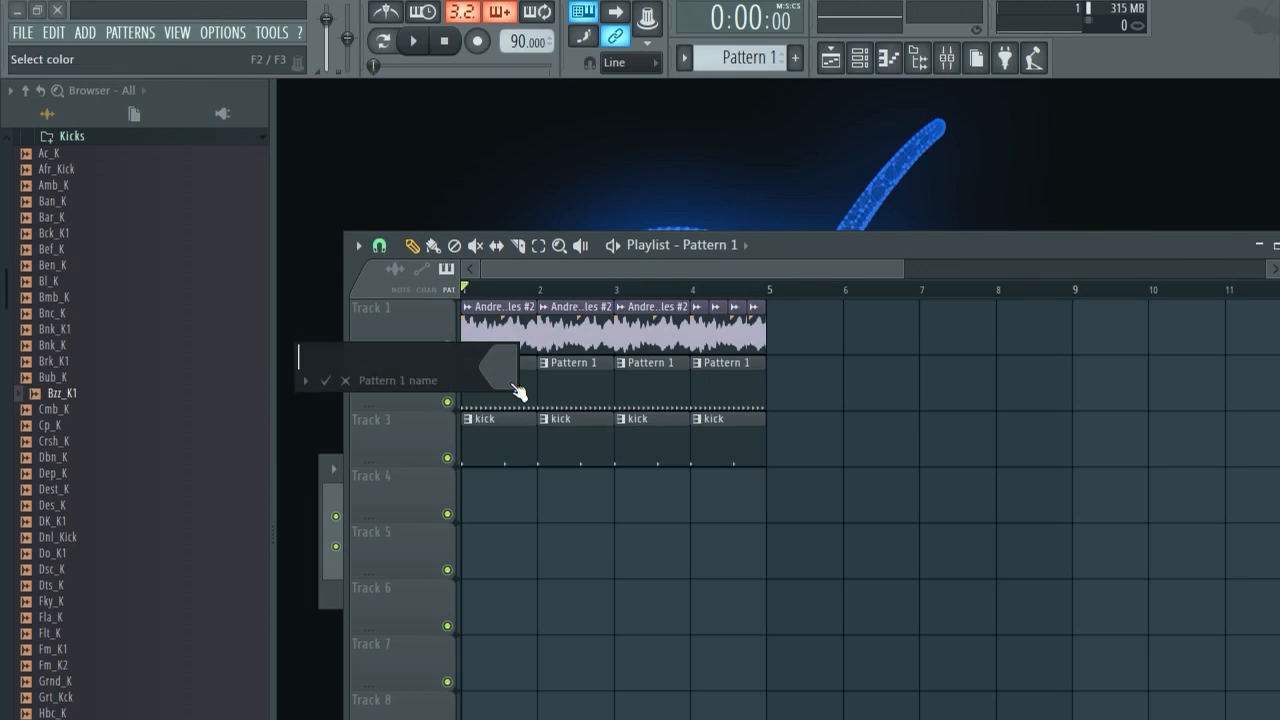
text(hi hats)
key(Return)
Collapse the Kicks folder and open the 9th Wonder Kit's Snares folder.
click(100, 414)
click(100, 421)
scroll(102, 422, up, 5)
click(80, 519)
scroll(118, 530, down, 2)
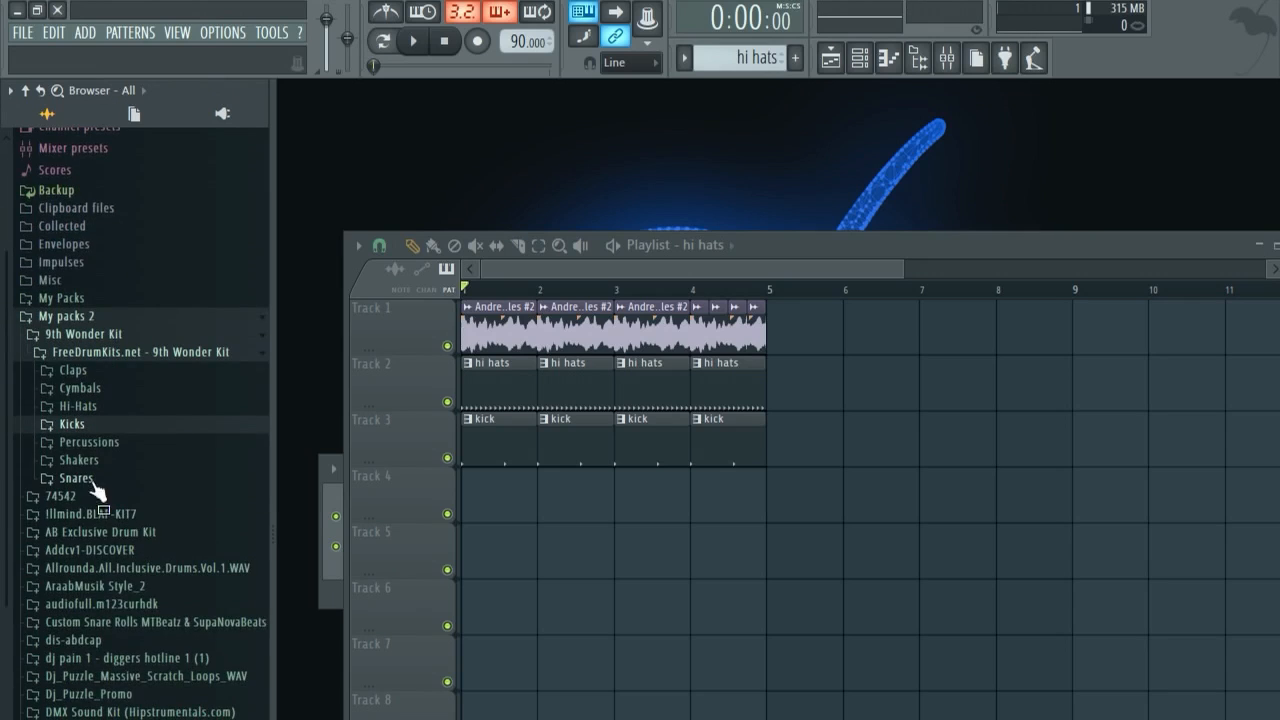
click(88, 477)
Audition snare samples such as Cp_Snr, Lef_Snr and Pel_Snr2 against the playing beat.
click(91, 410)
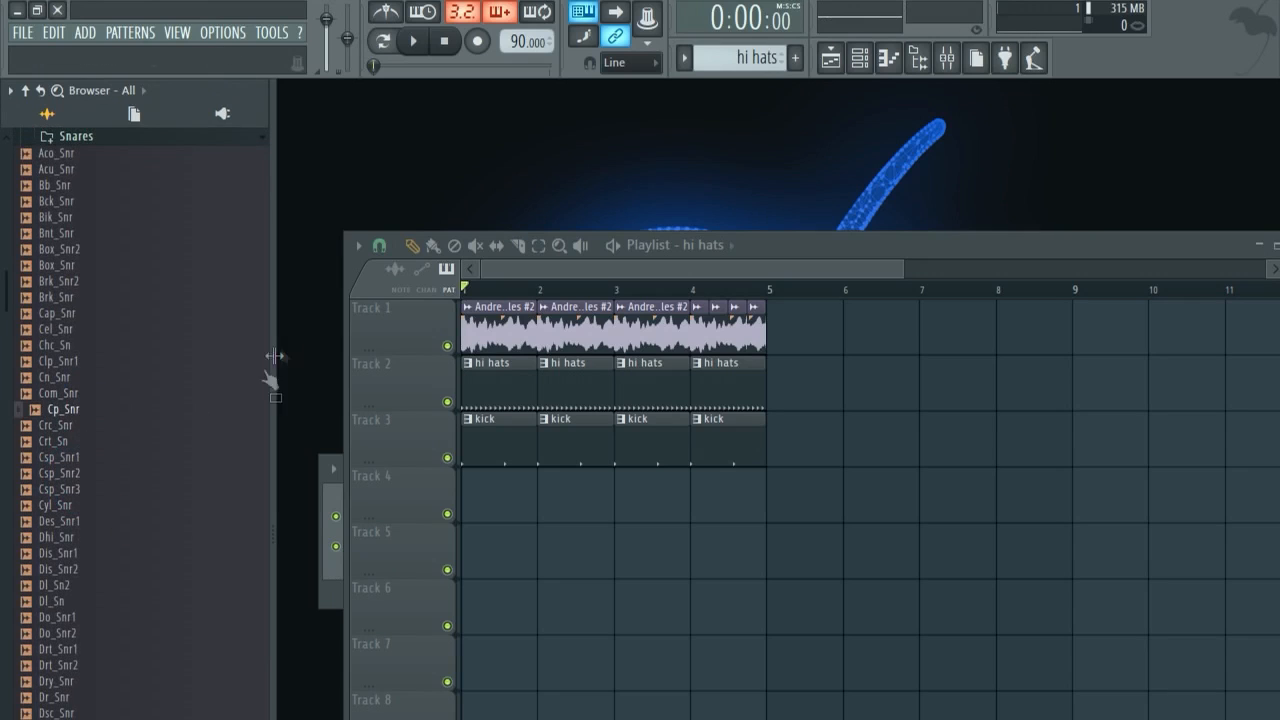
key(space)
click(87, 443)
click(87, 457)
click(80, 492)
key(space)
click(94, 376)
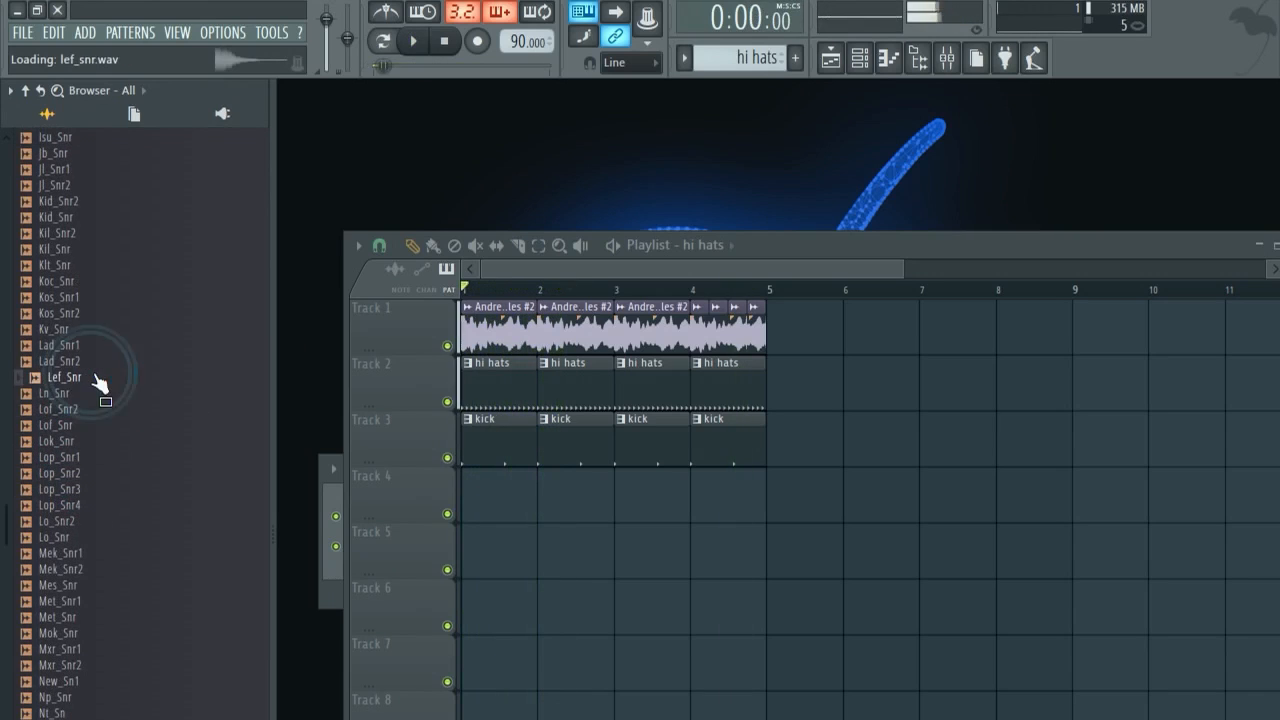
scroll(108, 425, down, 4)
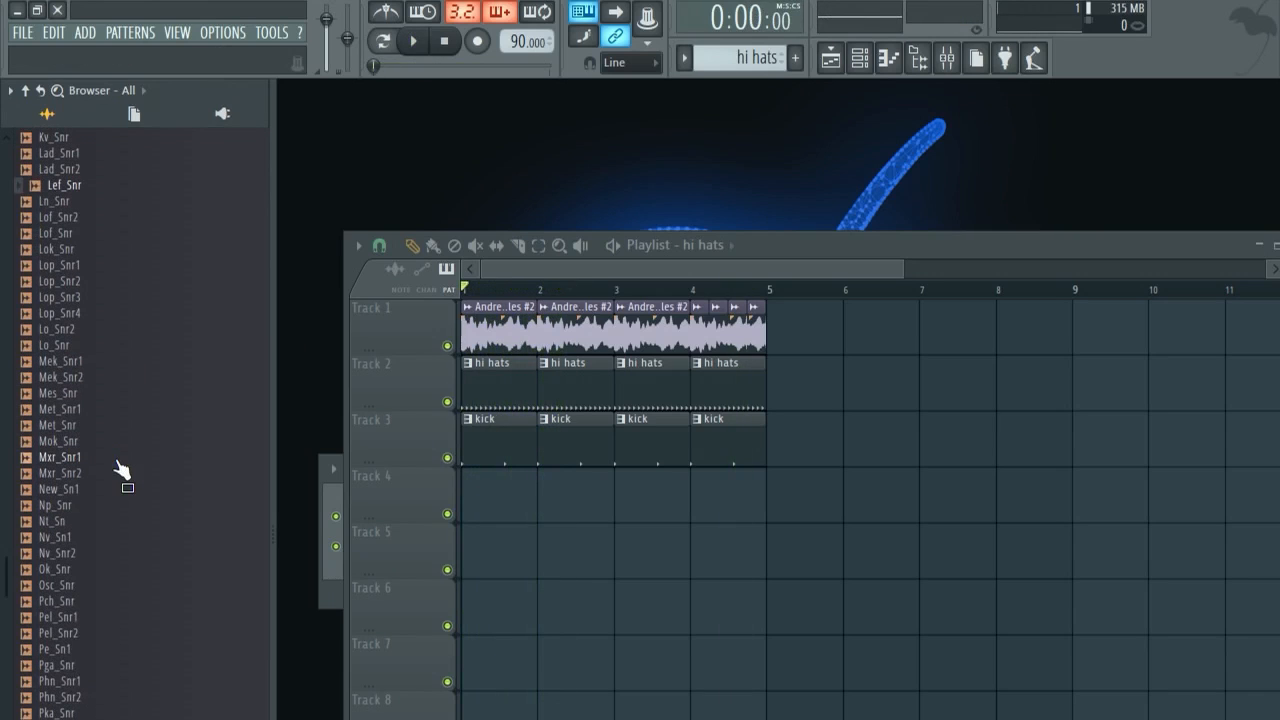
click(98, 410)
click(94, 394)
click(94, 378)
click(90, 362)
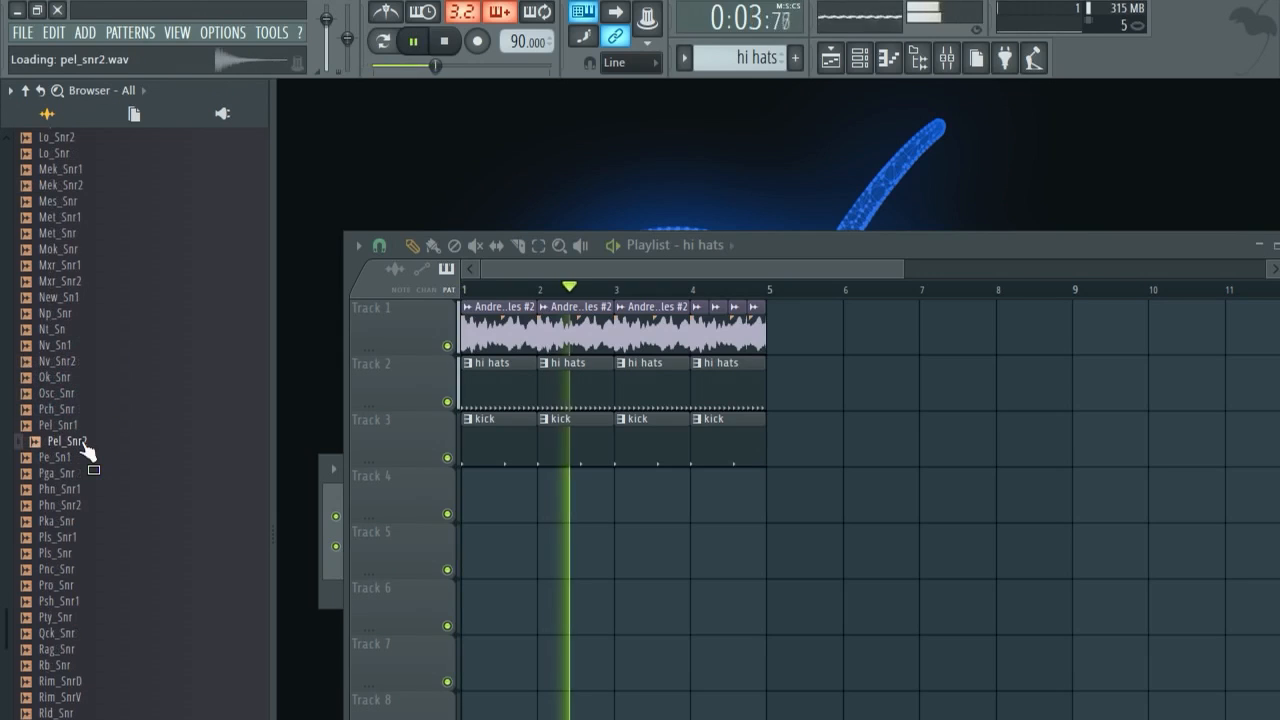
click(80, 441)
click(80, 441)
Stop playback and add Pel_Snr2 as a new channel below Bzz_K1 in the Channel rack.
key(space)
click(830, 62)
drag(74, 443, 464, 568)
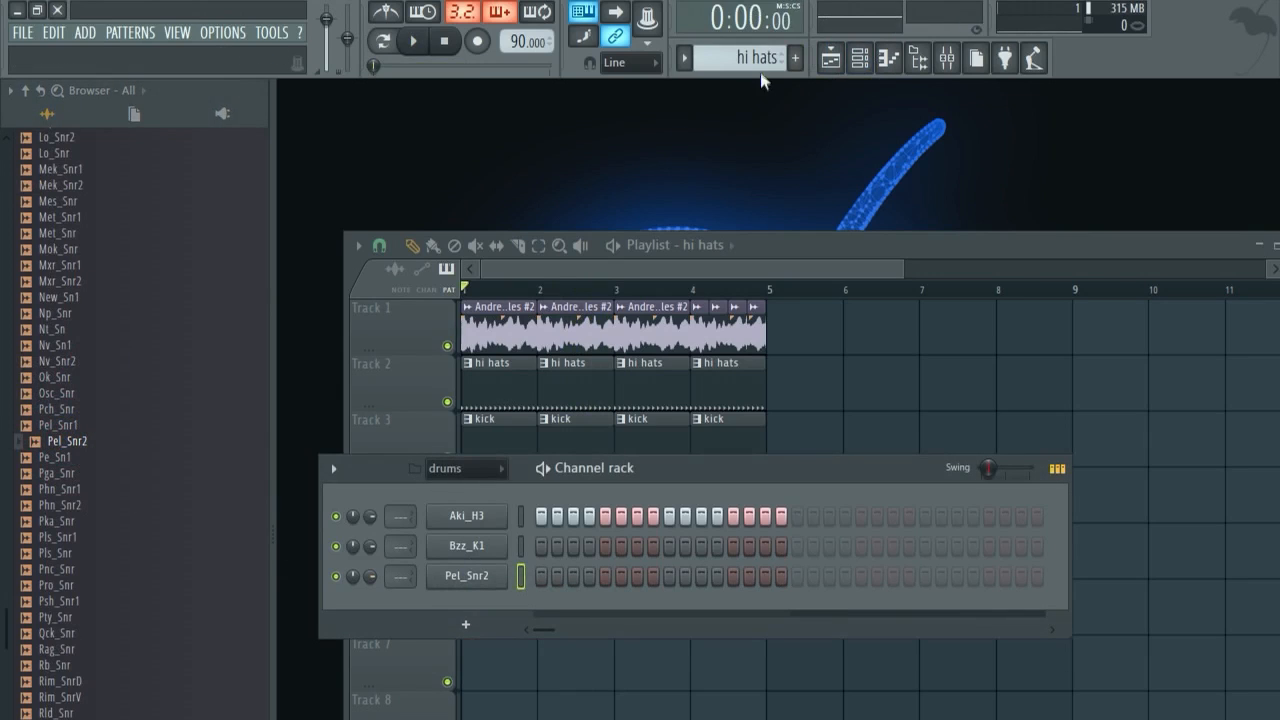
Switch to Pattern 3, name it "snare", and open the list of patterns.
scroll(760, 60, down, 1)
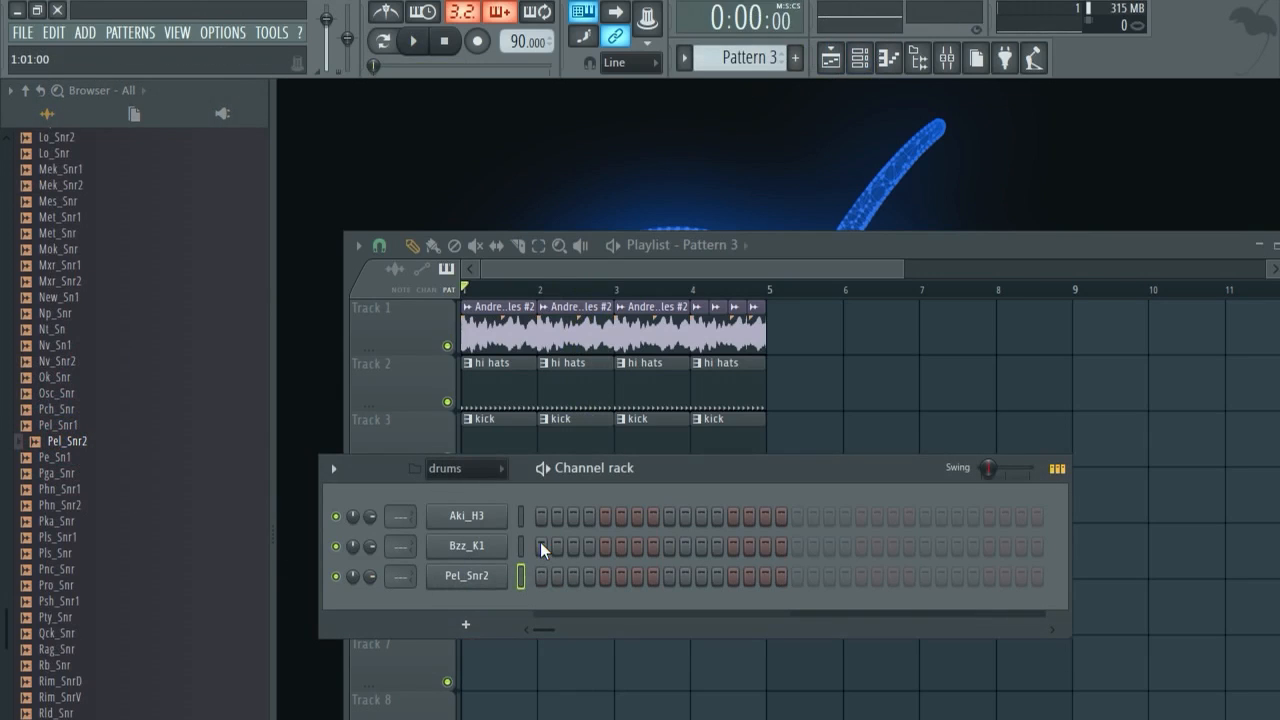
key(F2)
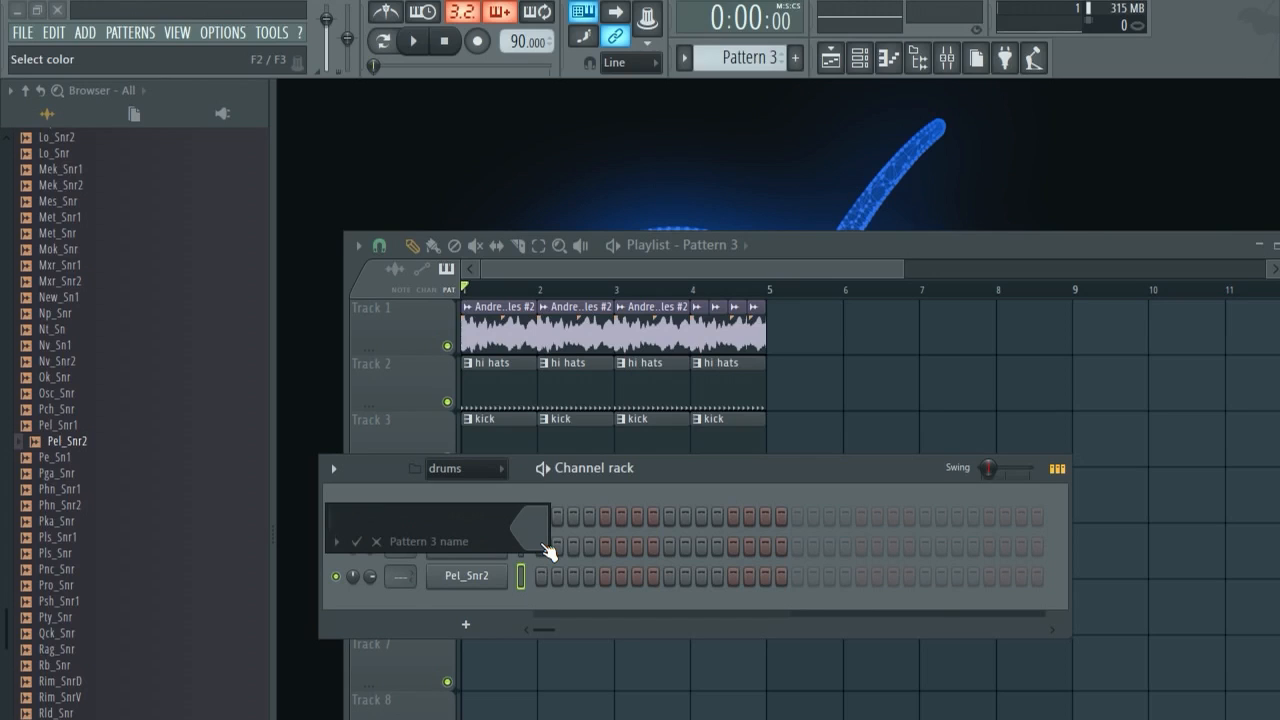
key(Return)
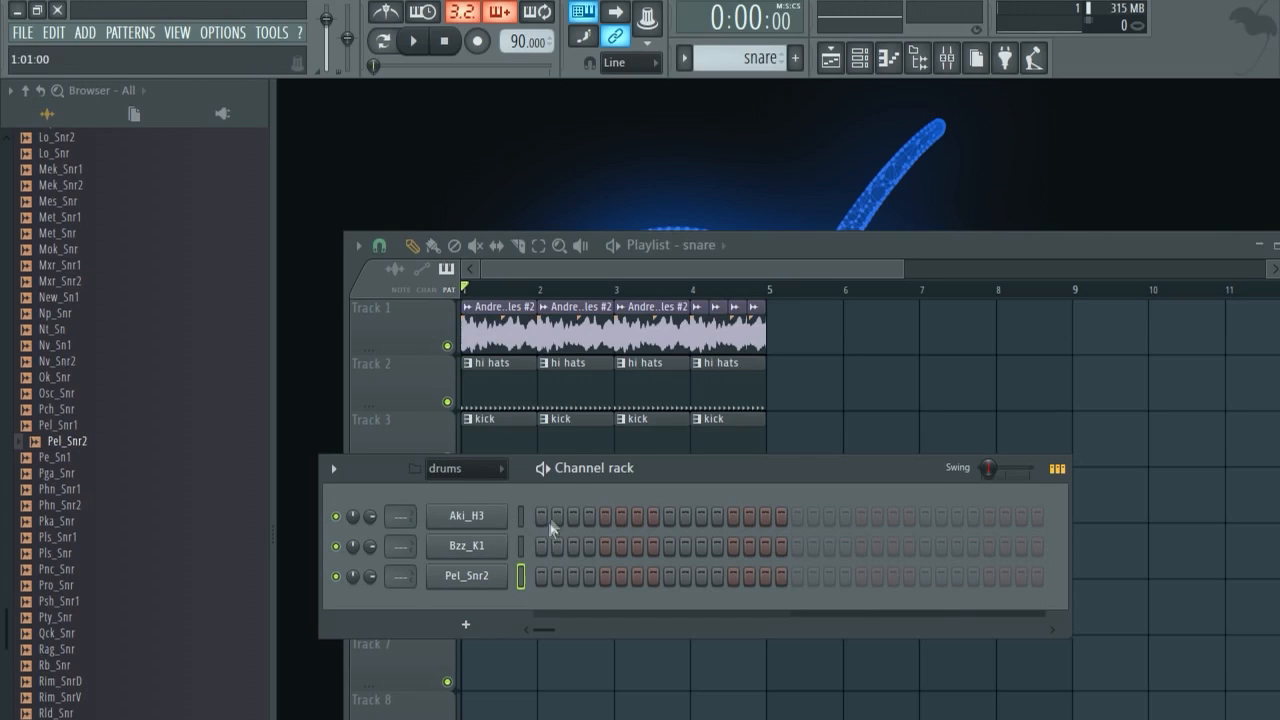
click(474, 478)
click(762, 58)
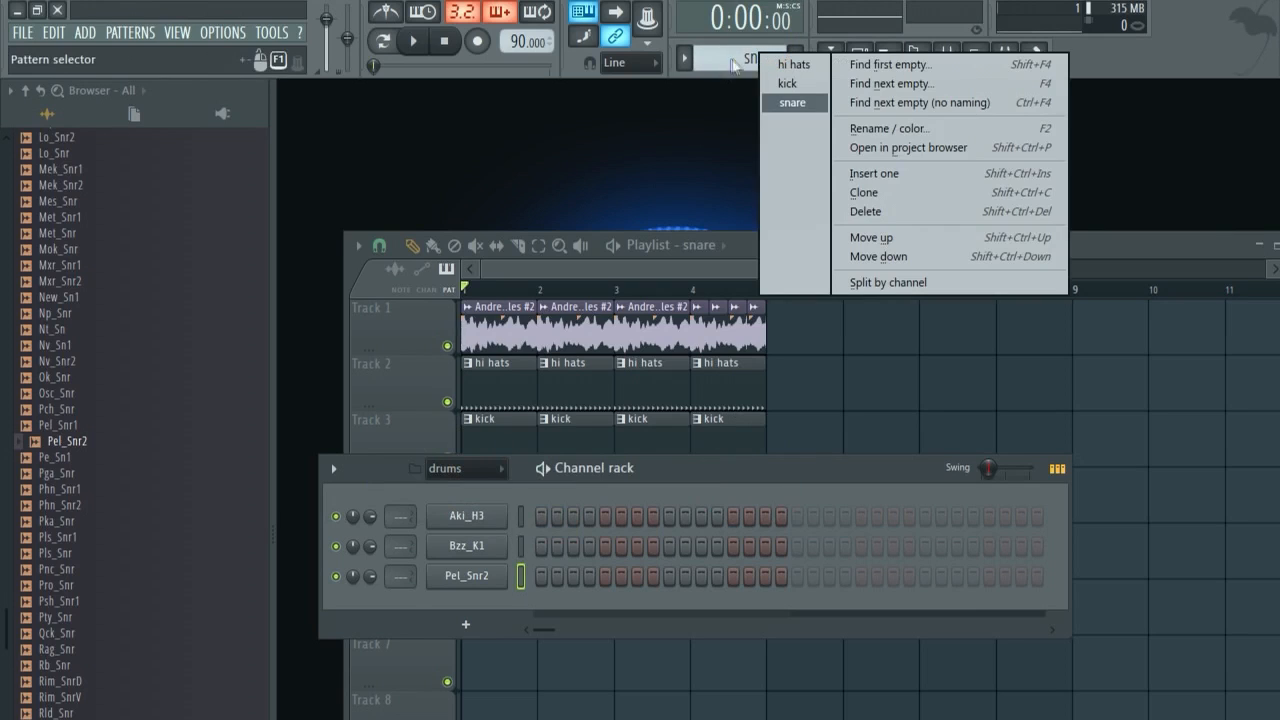
Put Pel_Snr2 hits on steps 5 and 13 of the snare pattern and place it on Track 4 across bars 1 to 4.
click(740, 60)
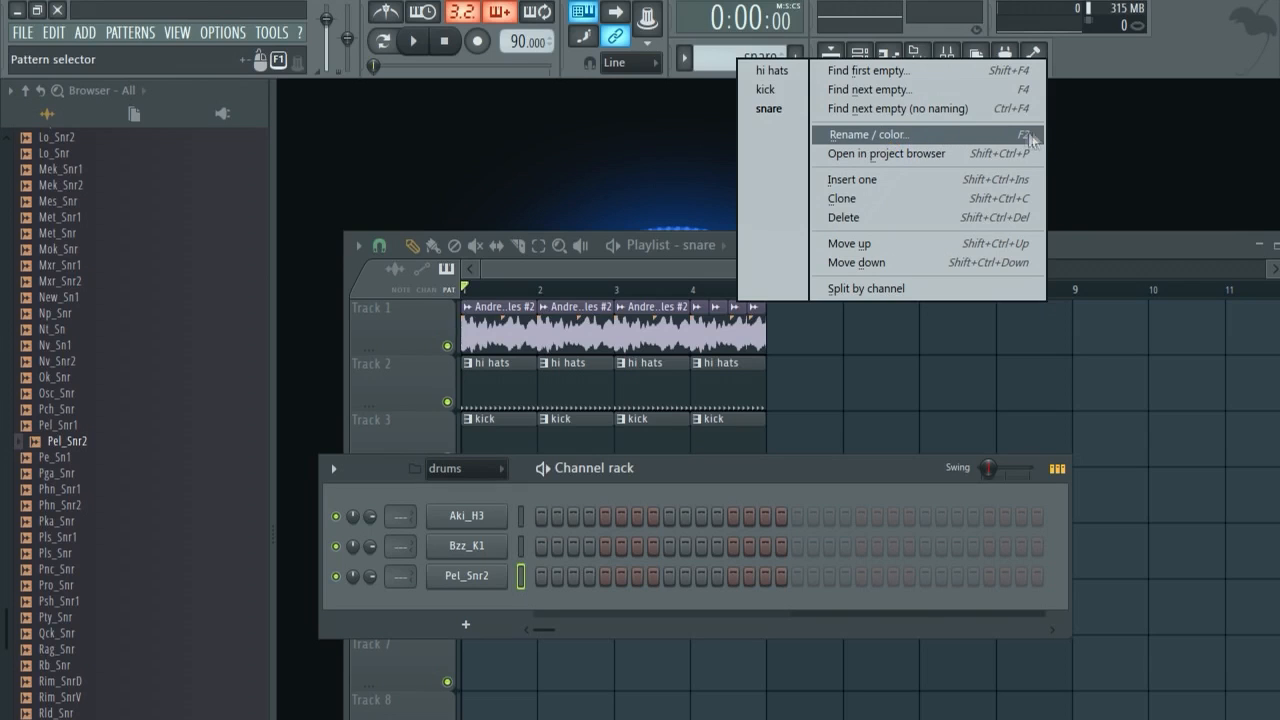
drag(712, 470, 744, 492)
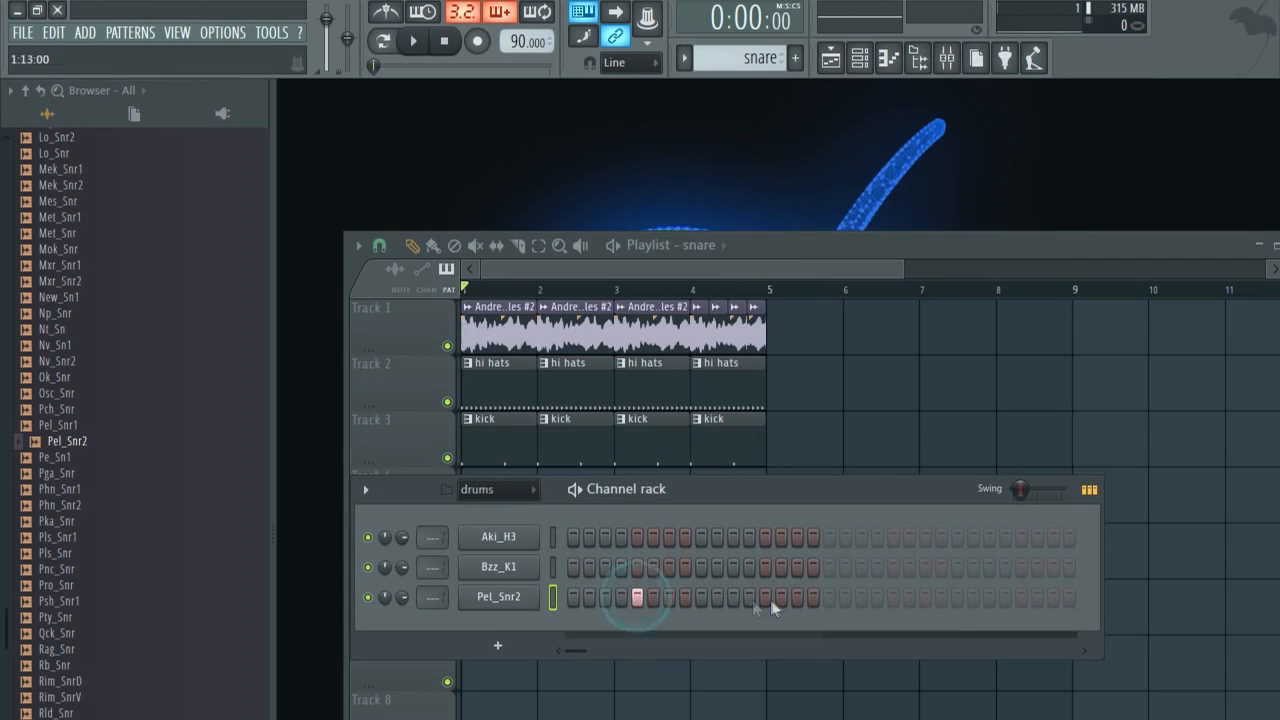
click(789, 277)
click(471, 495)
click(540, 488)
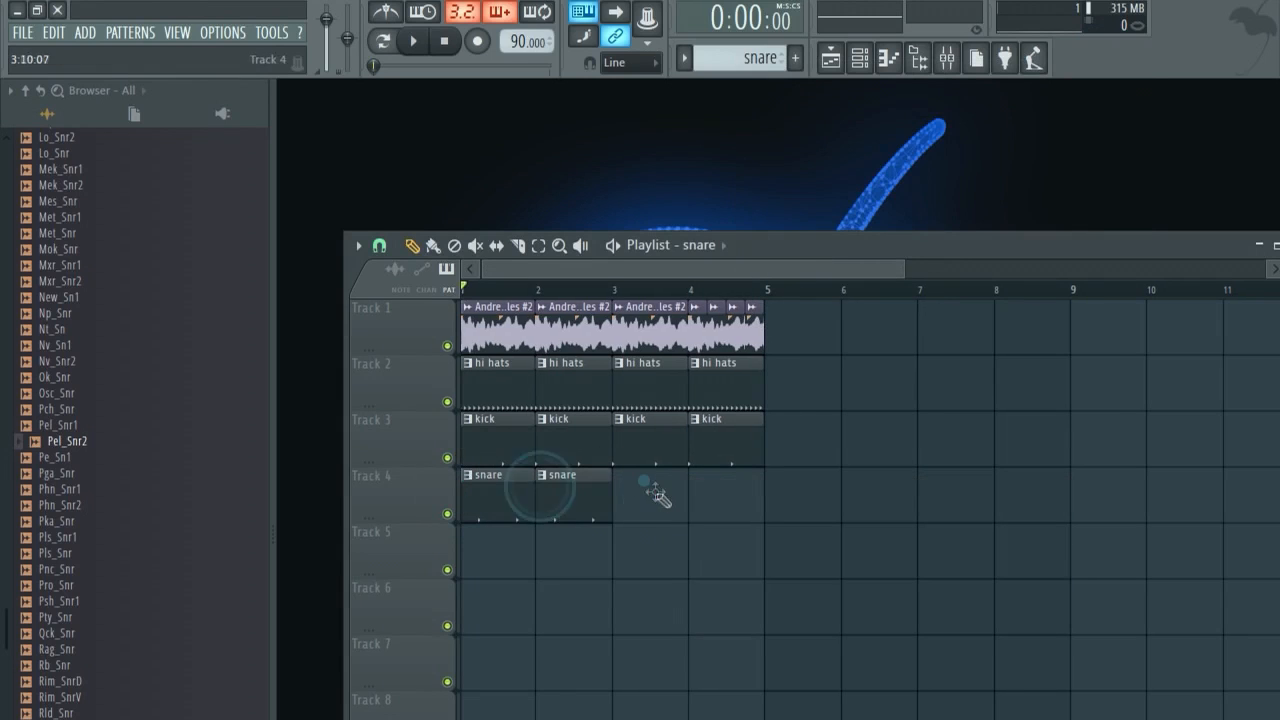
click(650, 498)
click(720, 496)
Play the beat and raise the volume level adjustment of the Pel_Snr2 channel to about 141%.
key(space)
click(860, 58)
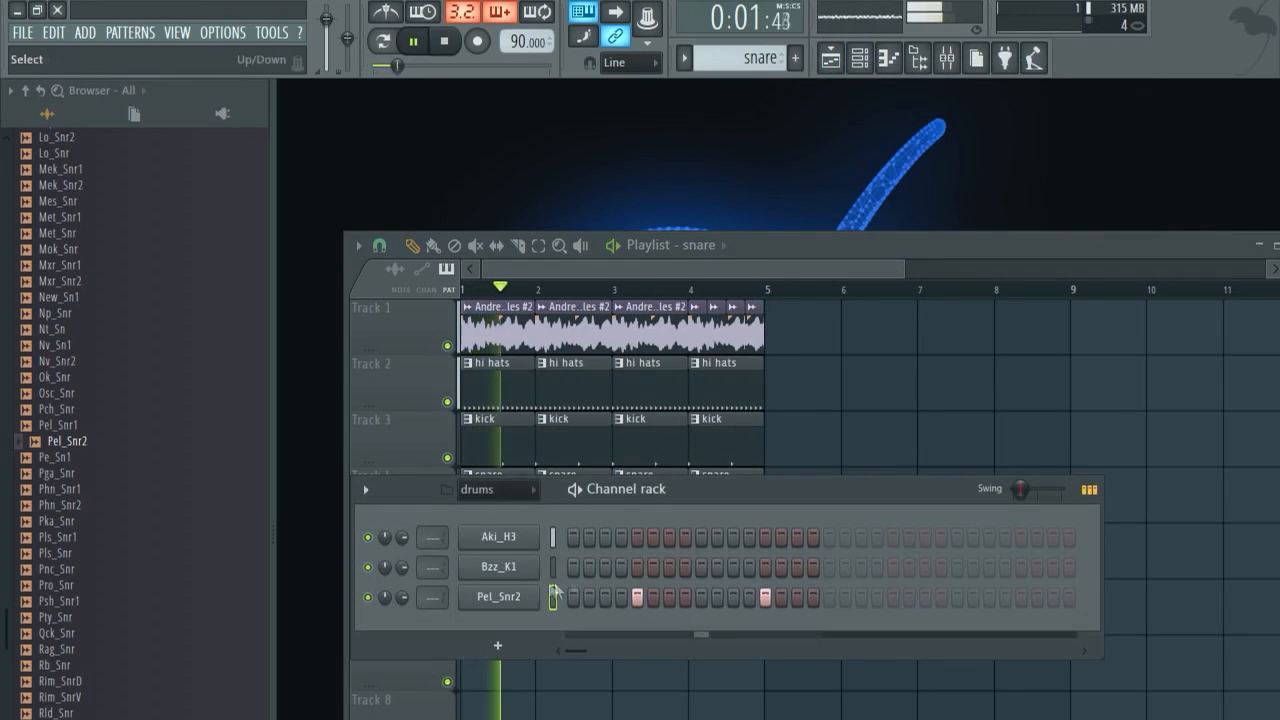
key(space)
click(498, 596)
click(490, 350)
click(529, 348)
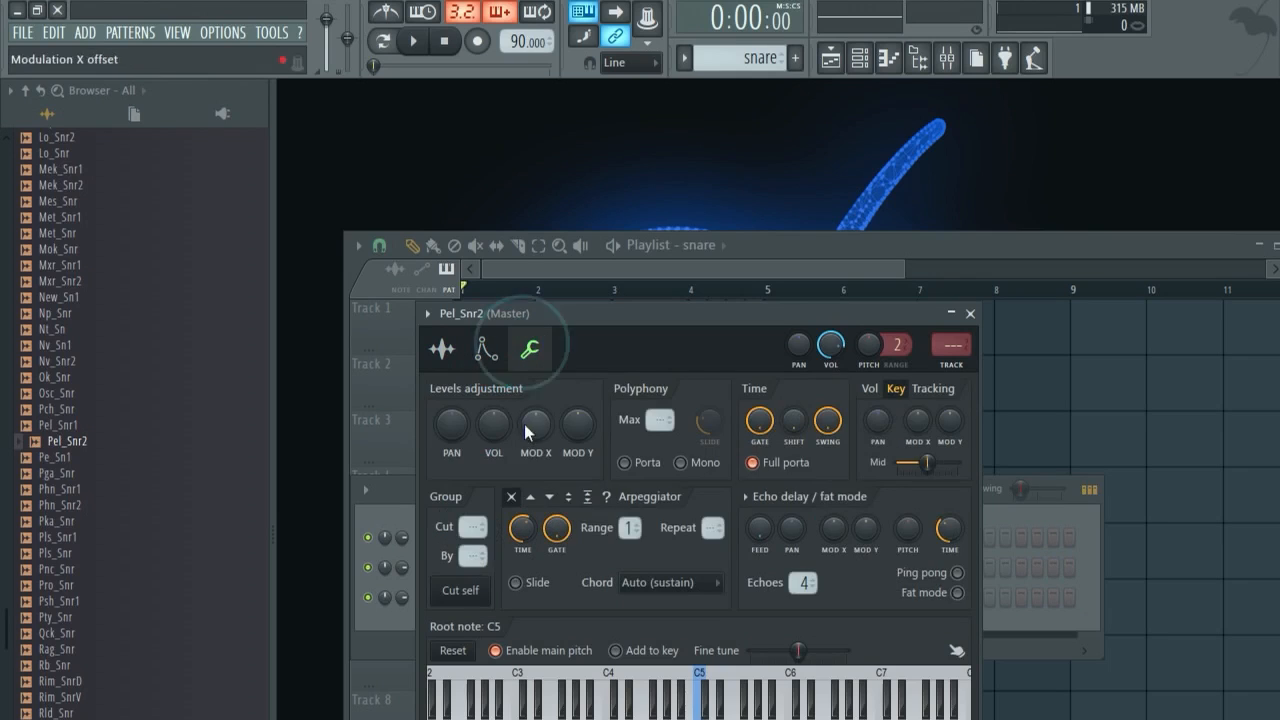
key(space)
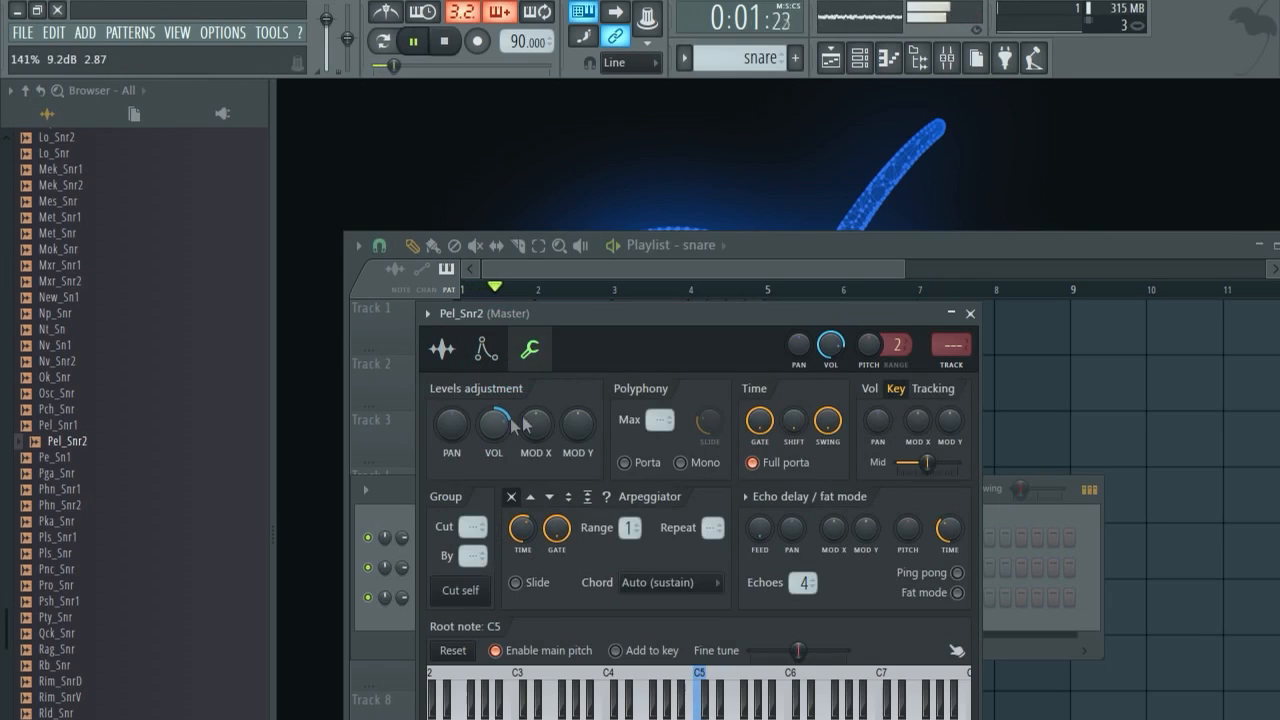
click(969, 315)
key(space)
Route Pel_Snr2 to mixer track 2 and rename that track "snare".
click(507, 596)
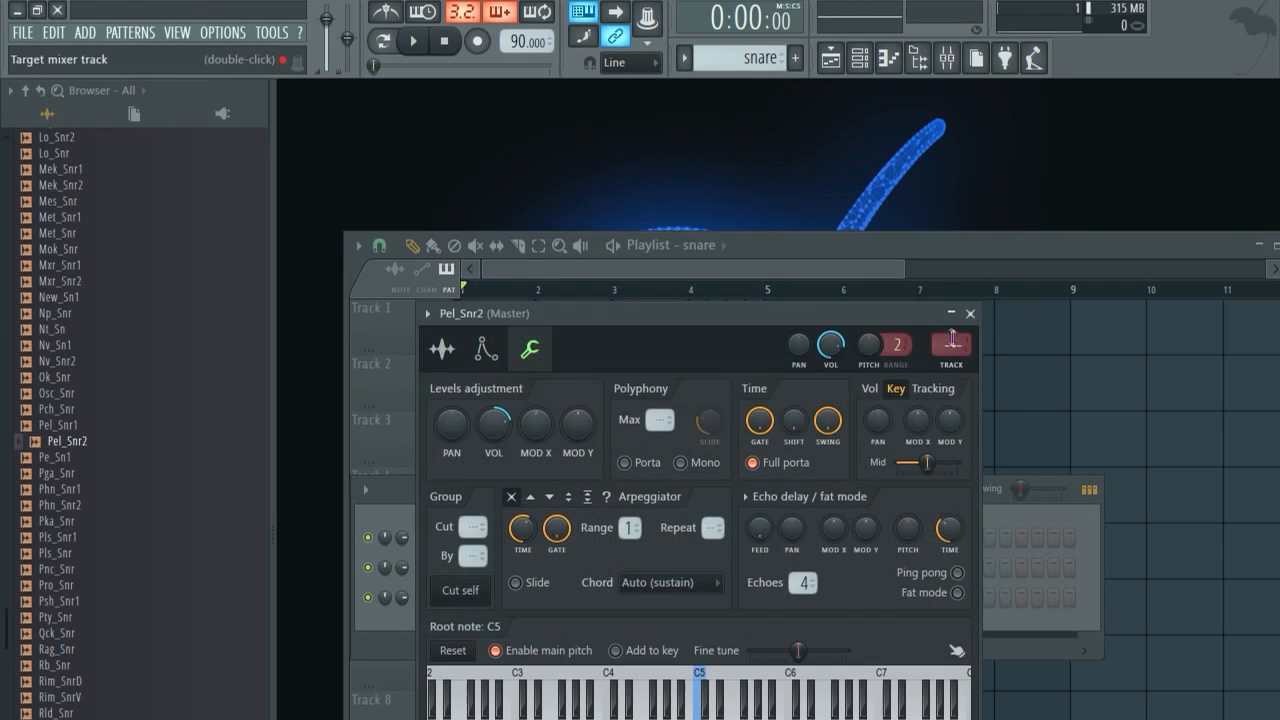
click(969, 314)
click(945, 57)
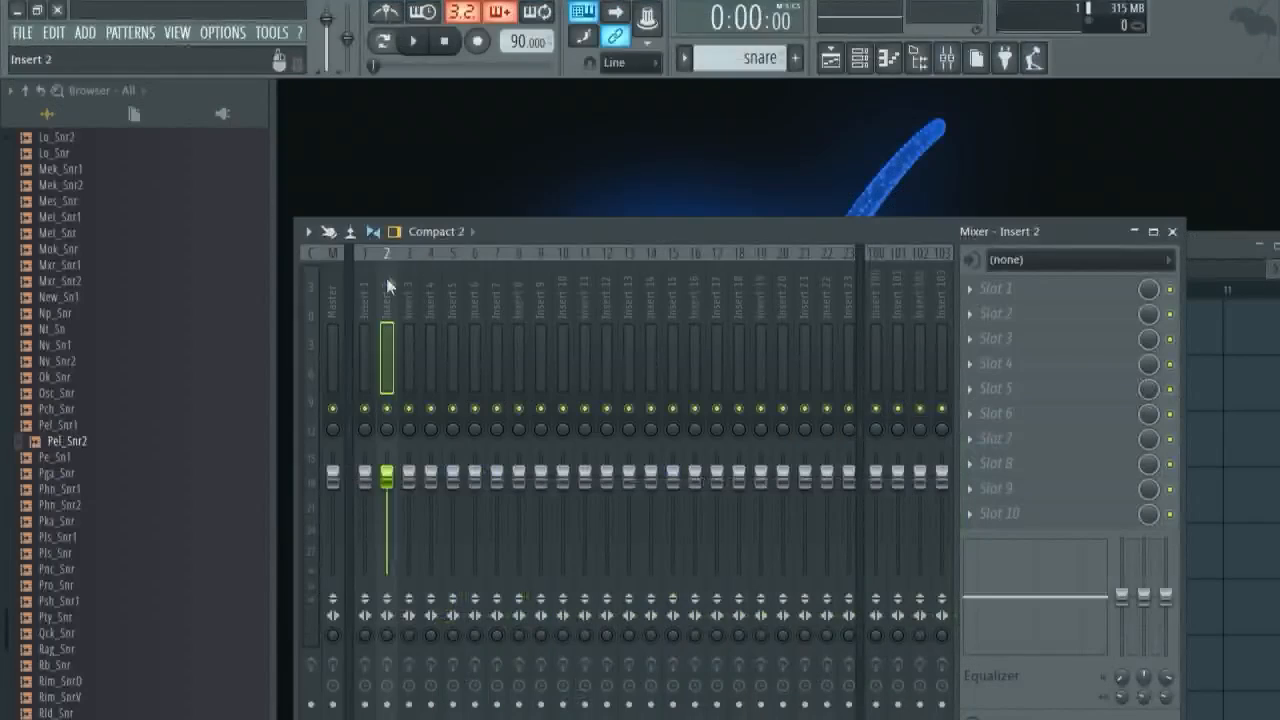
key(F2)
text(sna)
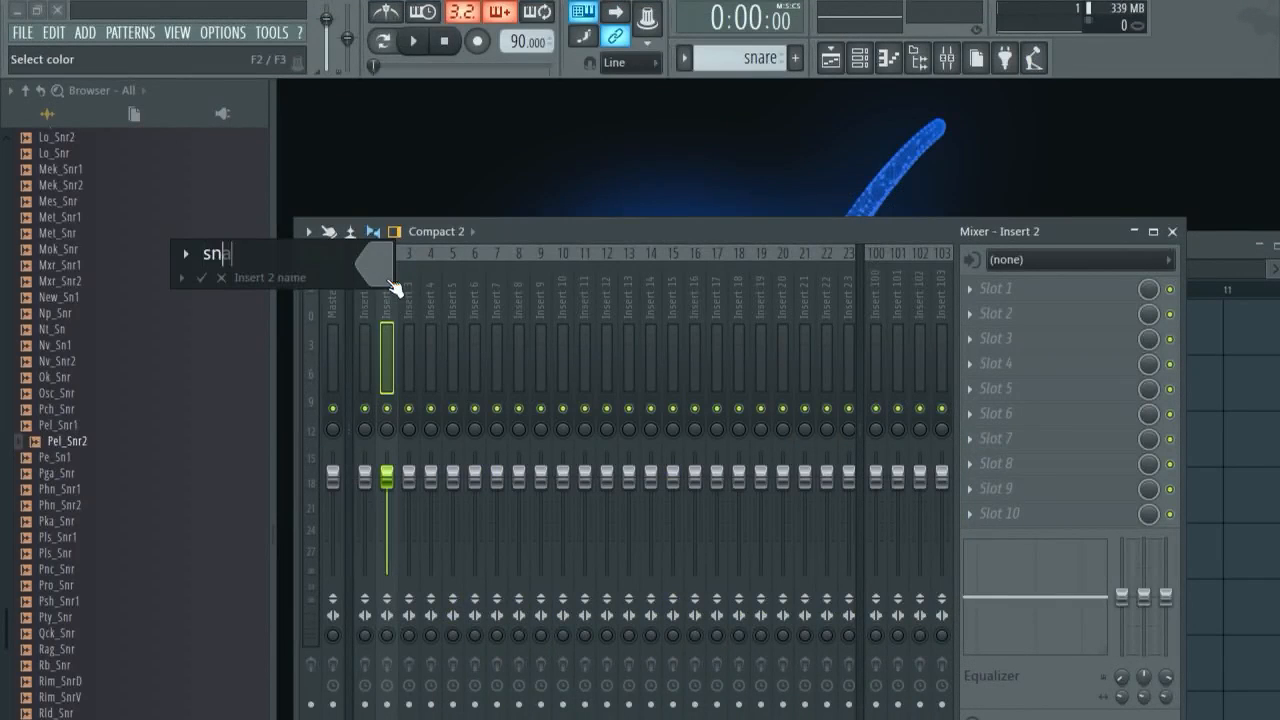
text(re)
key(Return)
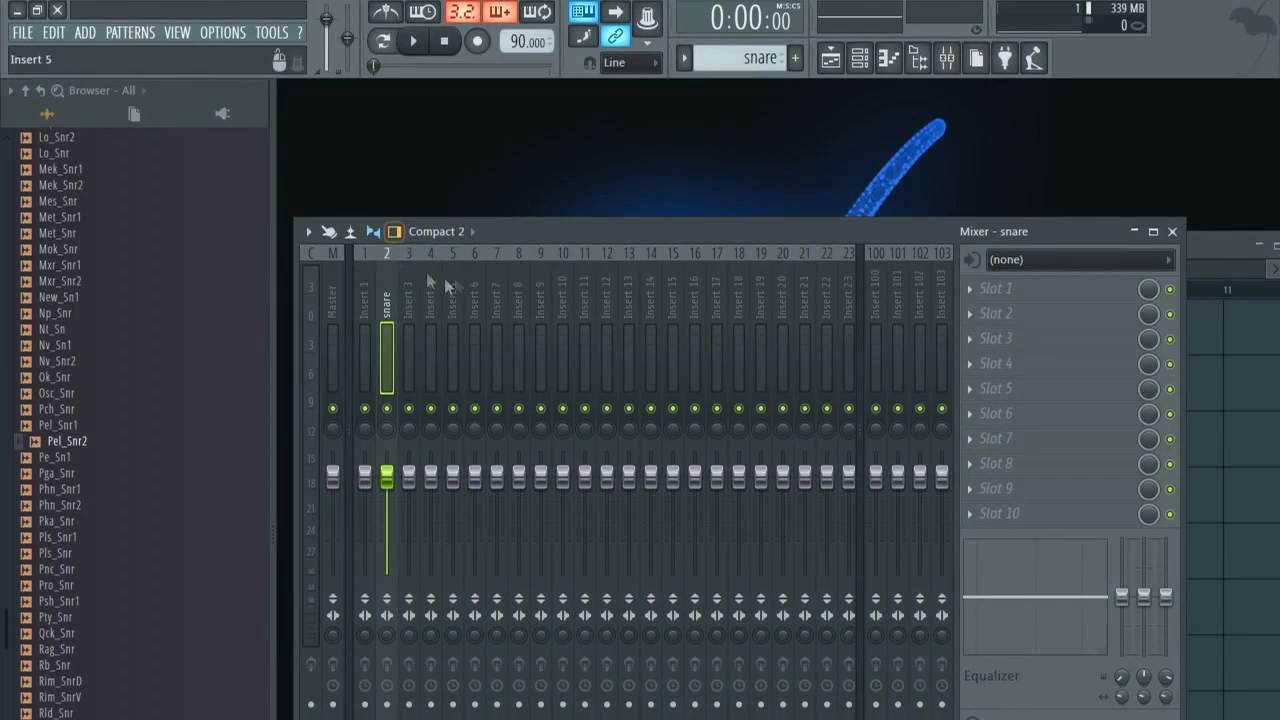
Load Fruity Reeverb 2 into the first effect slot of the snare mixer track.
click(982, 296)
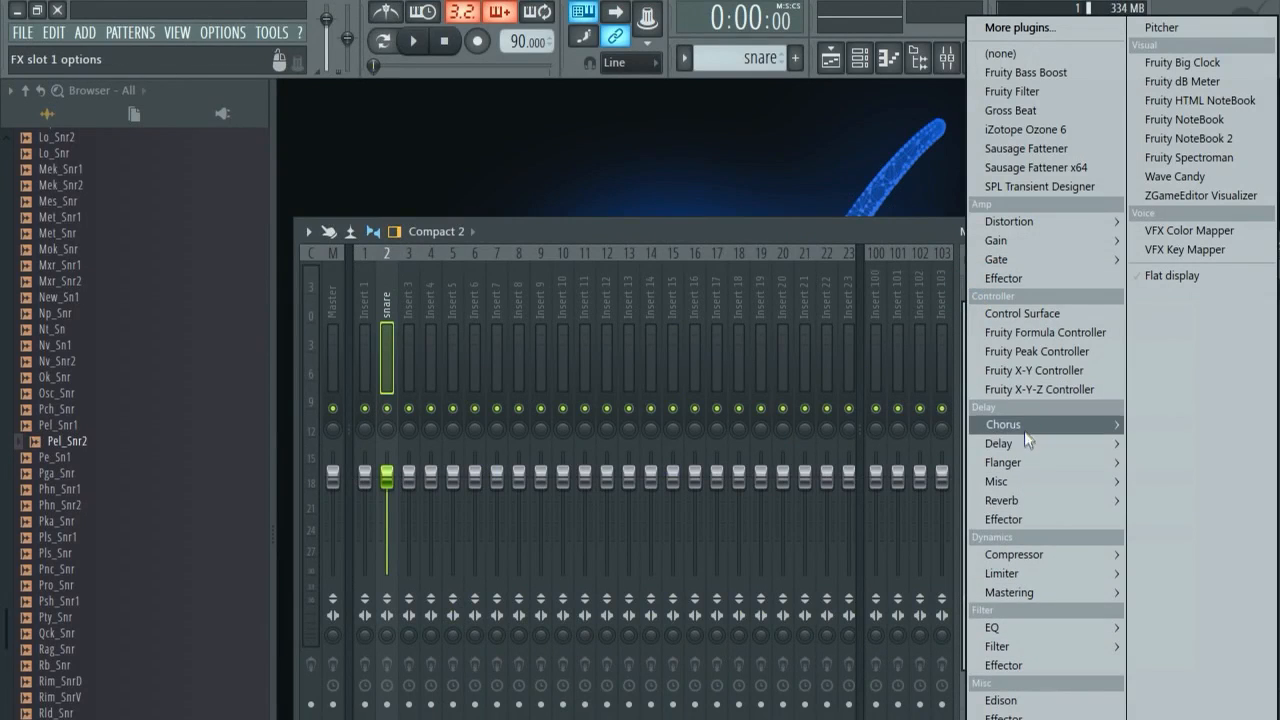
mouse_move(1028, 503)
click(1180, 537)
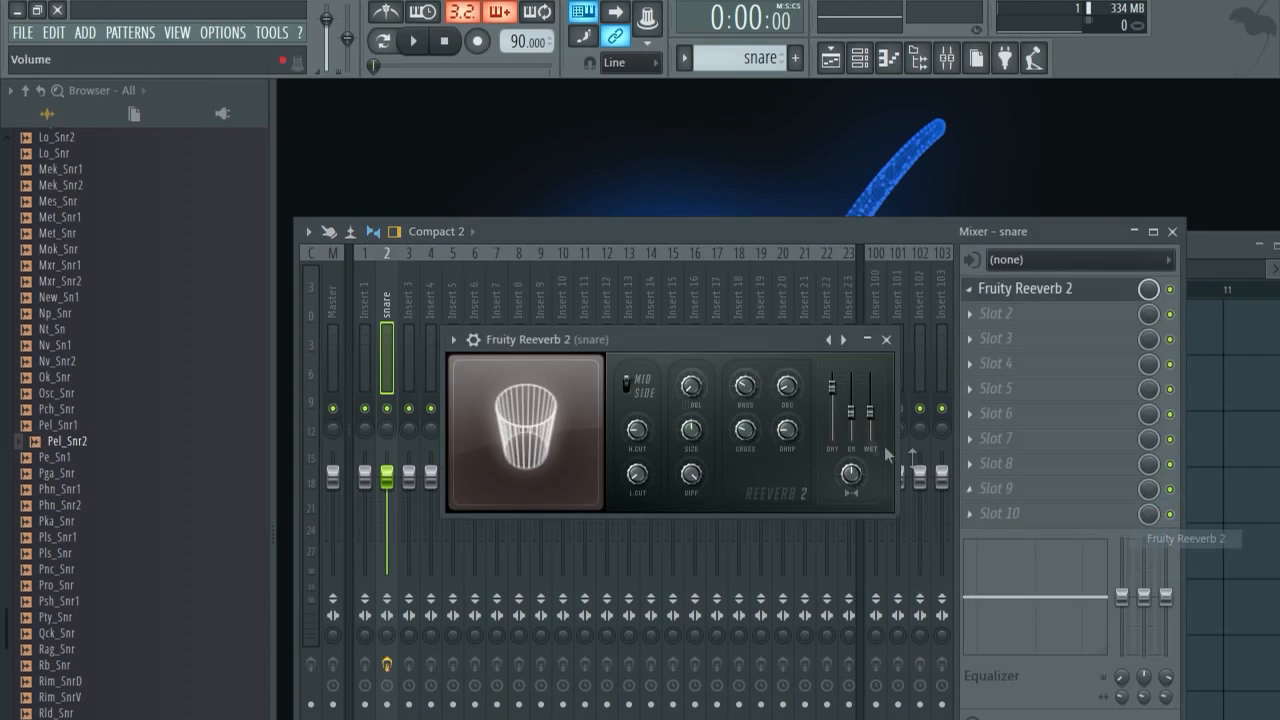
Lower the wet level of the snare's Fruity Reeverb 2 to 21% while checking playback, and close the plugin and the mixer.
key(space)
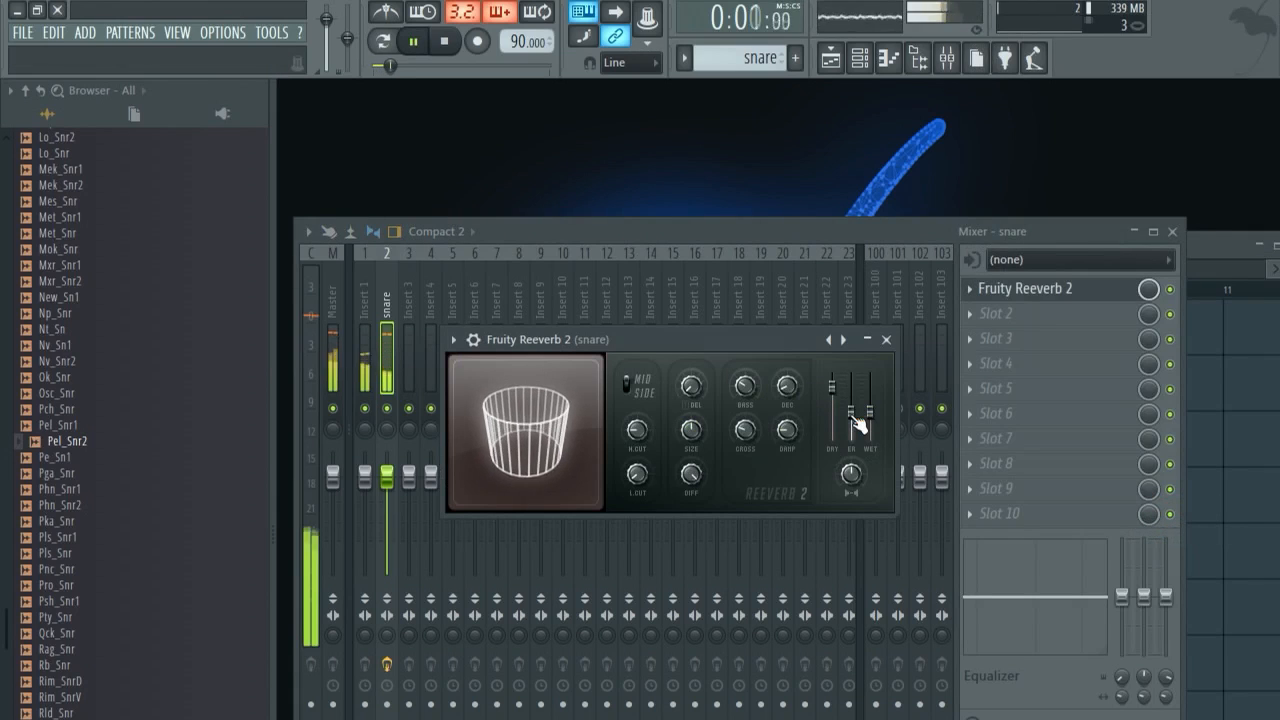
key(space)
drag(870, 413, 870, 421)
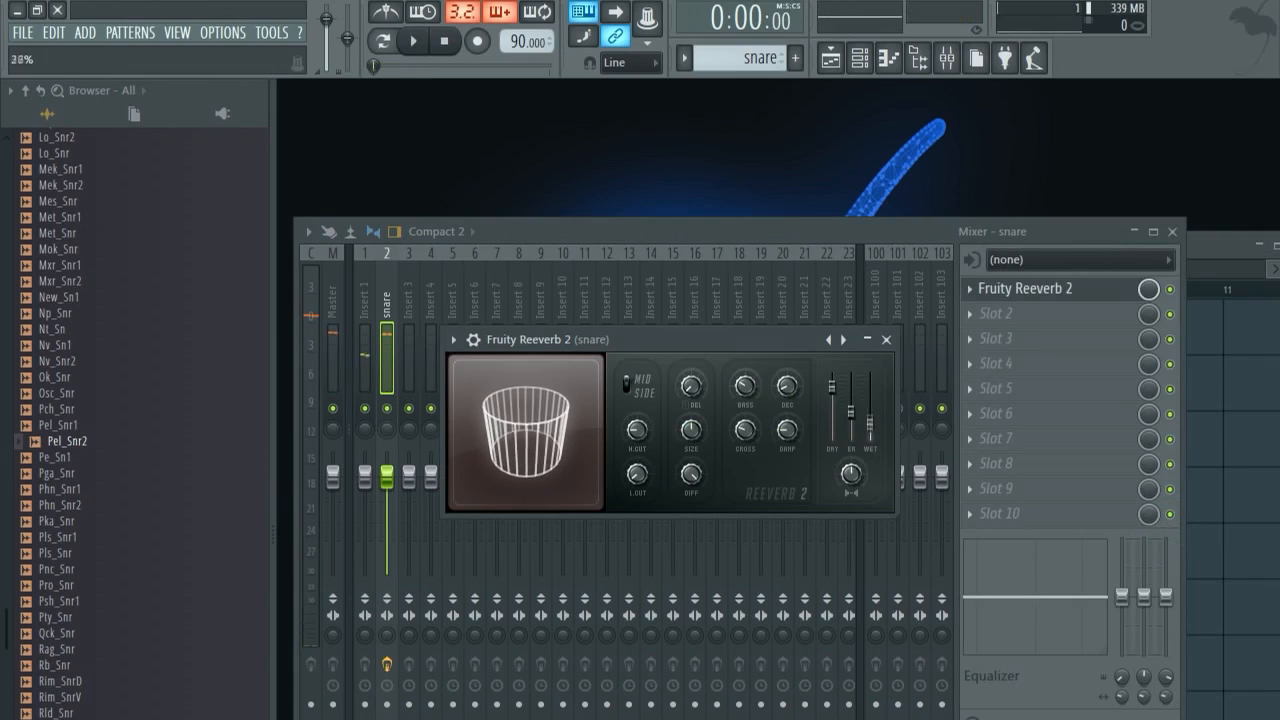
mouse_move(870, 425)
mouse_down()
mouse_move(870, 373)
mouse_move(870, 425)
mouse_up()
key(space)
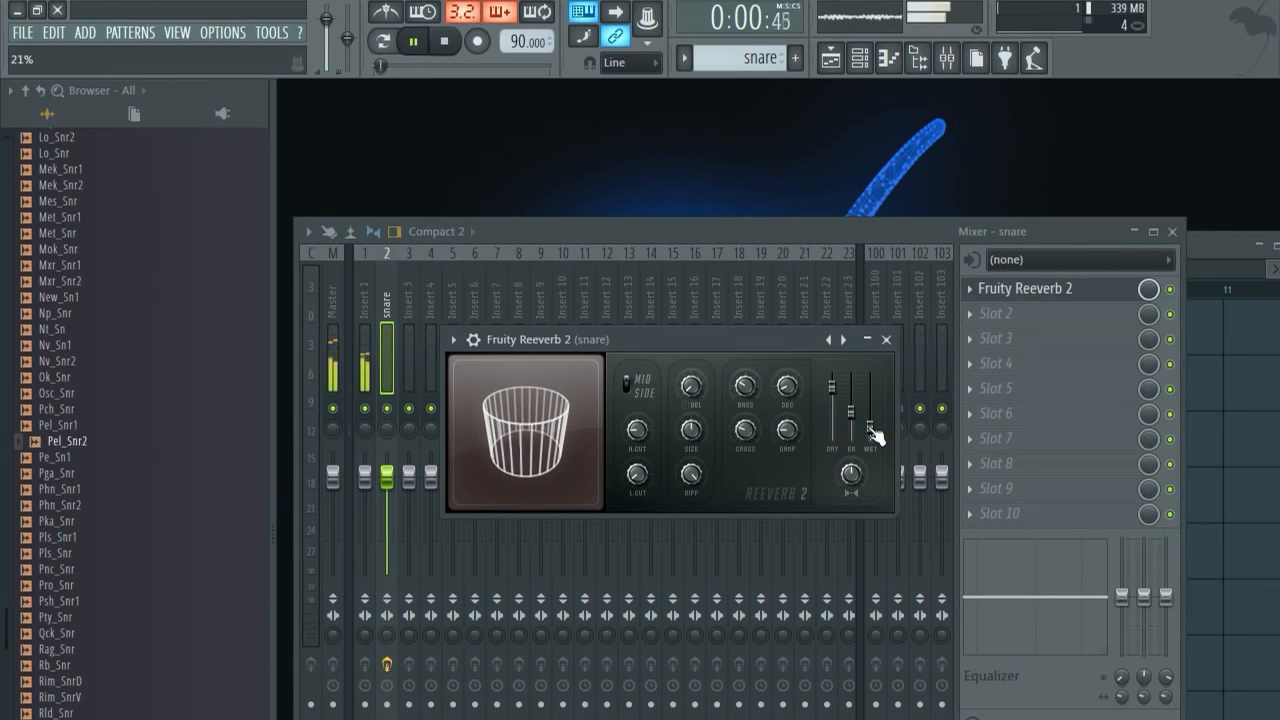
click(886, 340)
click(1172, 231)
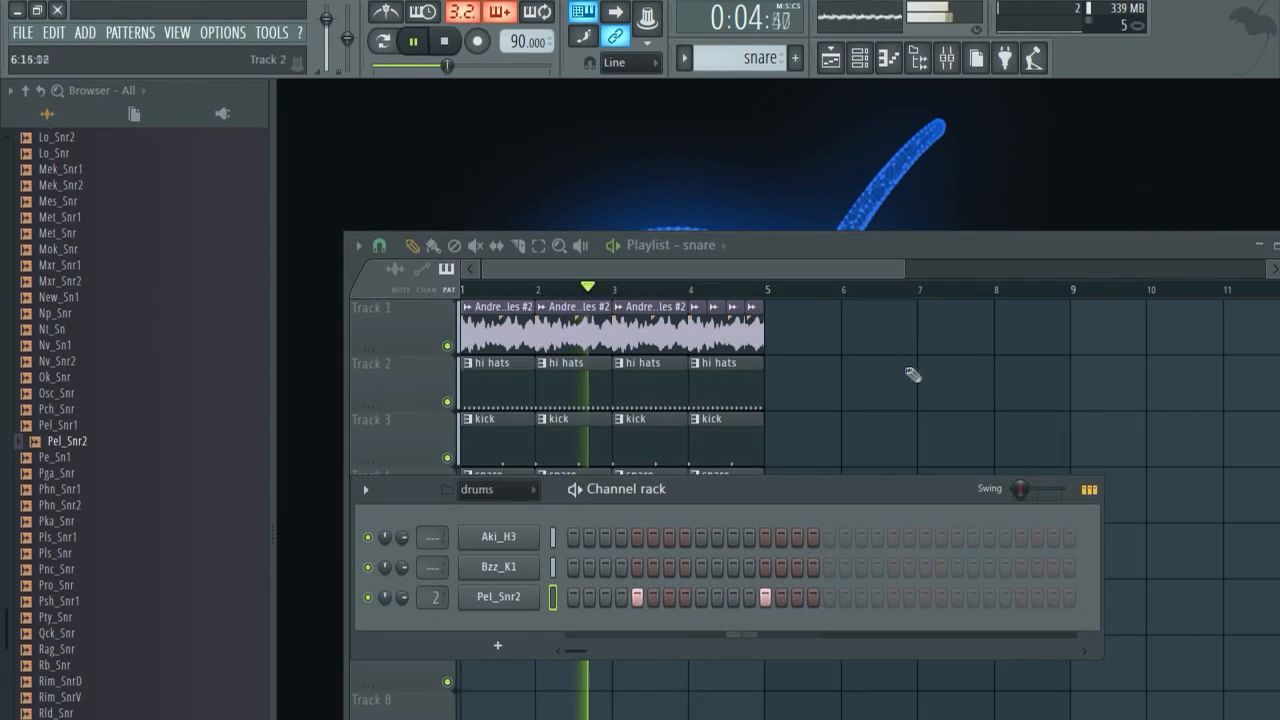
Switch to the hi hats pattern and replace the Aki_H3 sample with Cid_H1 from the kit's Hi-Hats folder.
scroll(746, 58, up, 2)
key(space)
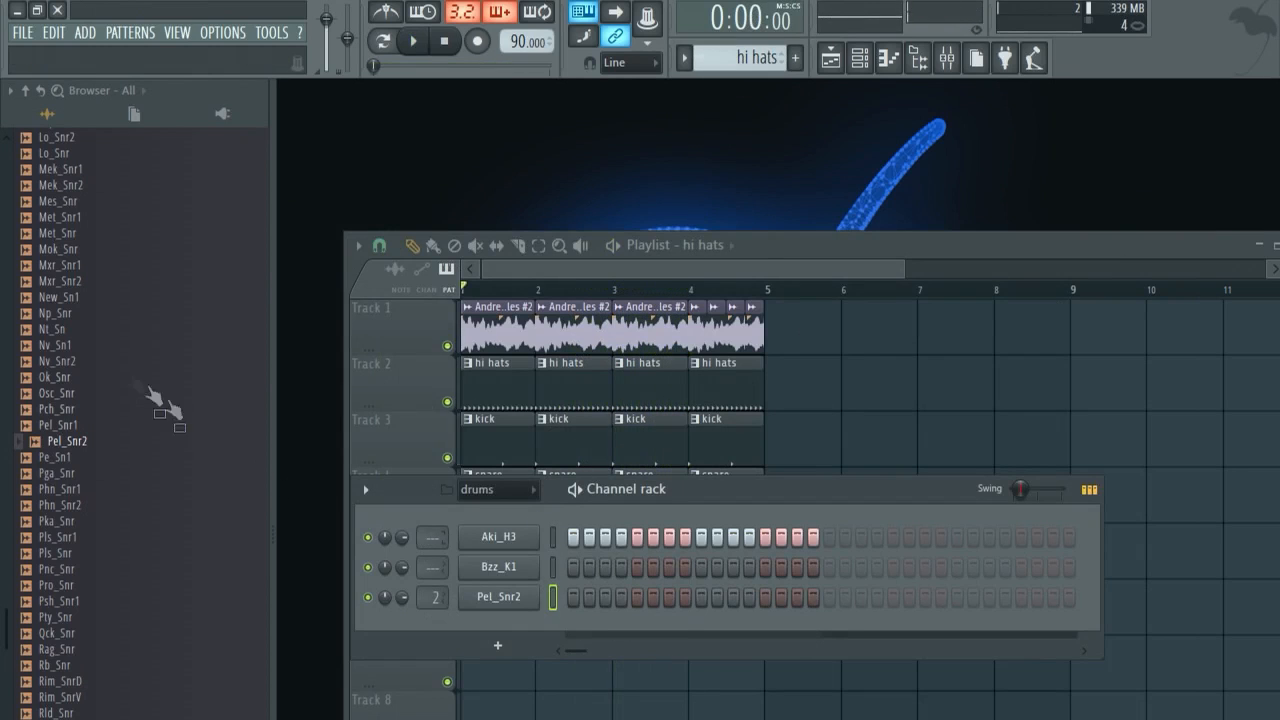
scroll(91, 357, up, 8)
scroll(150, 465, up, 15)
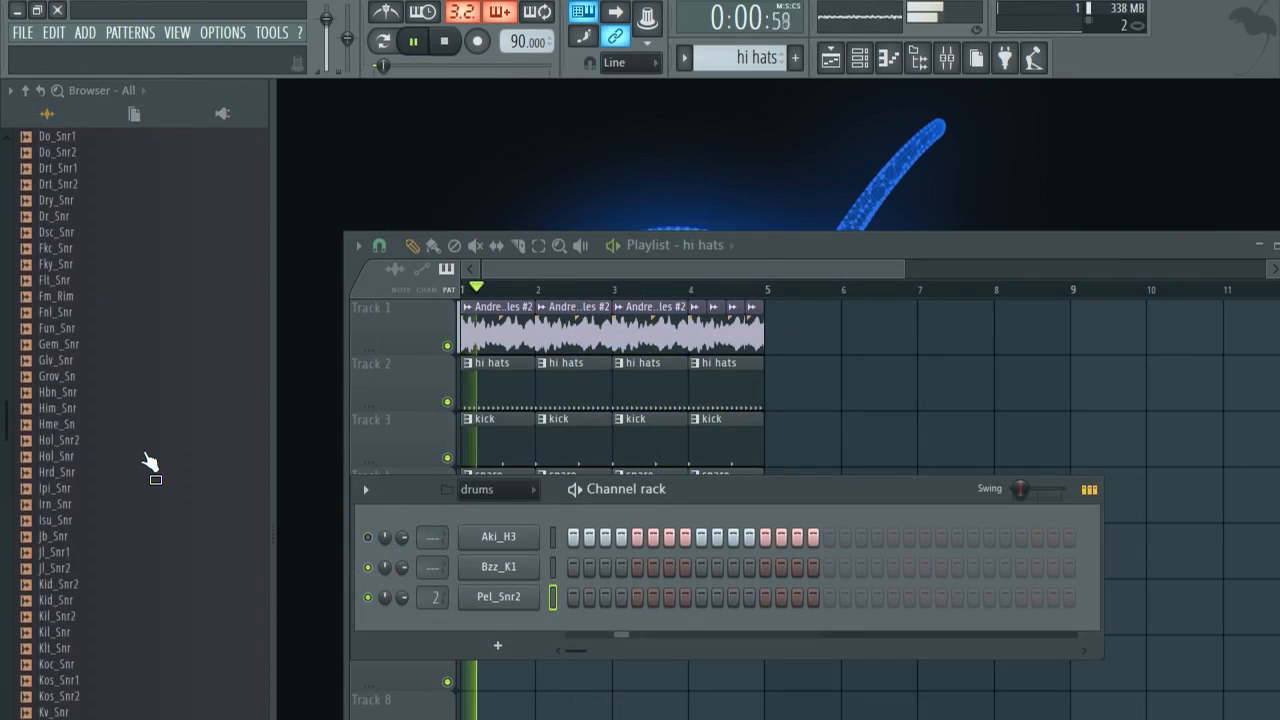
click(88, 522)
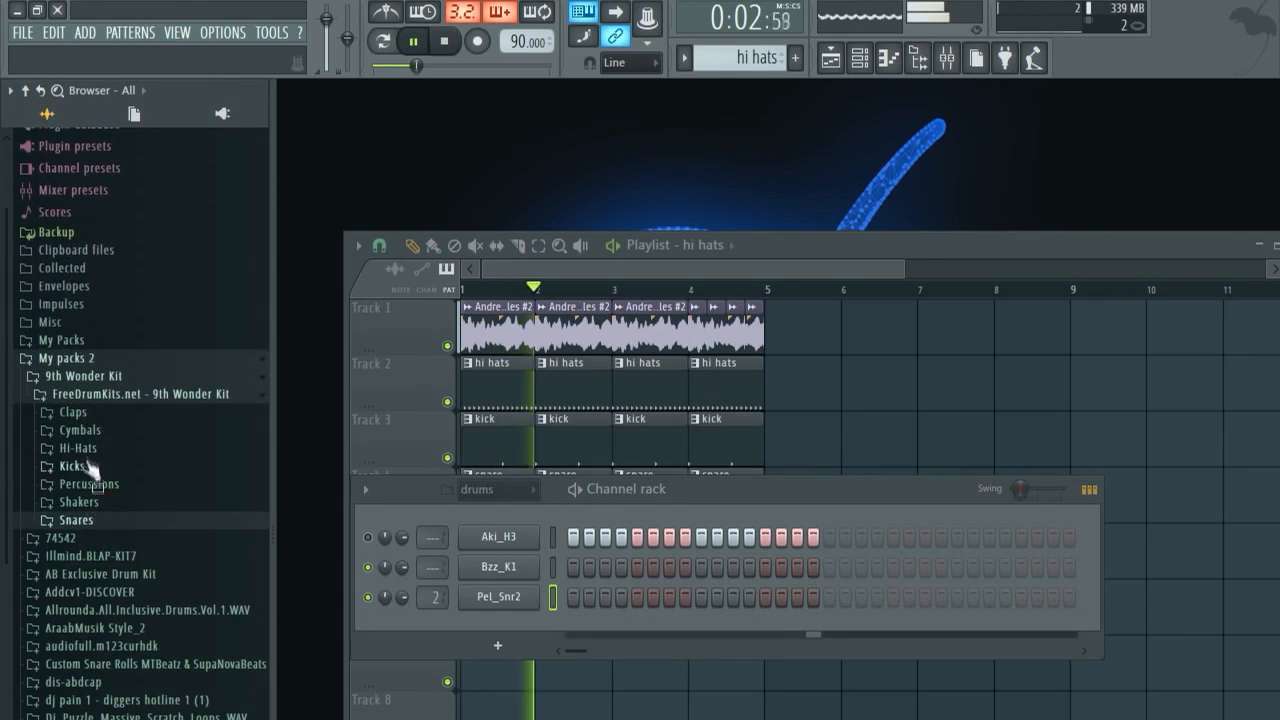
click(85, 448)
drag(213, 440, 448, 536)
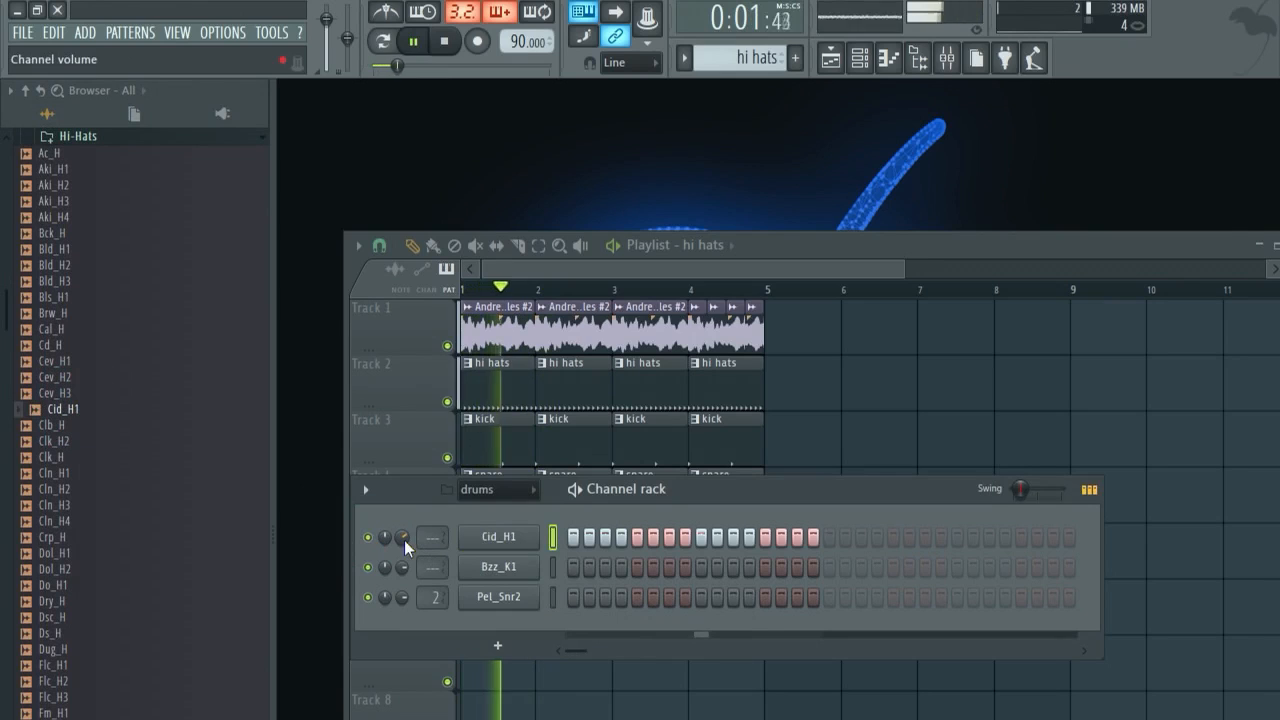
Raise the project tempo to 95 BPM and play the arrangement at that speed.
click(730, 270)
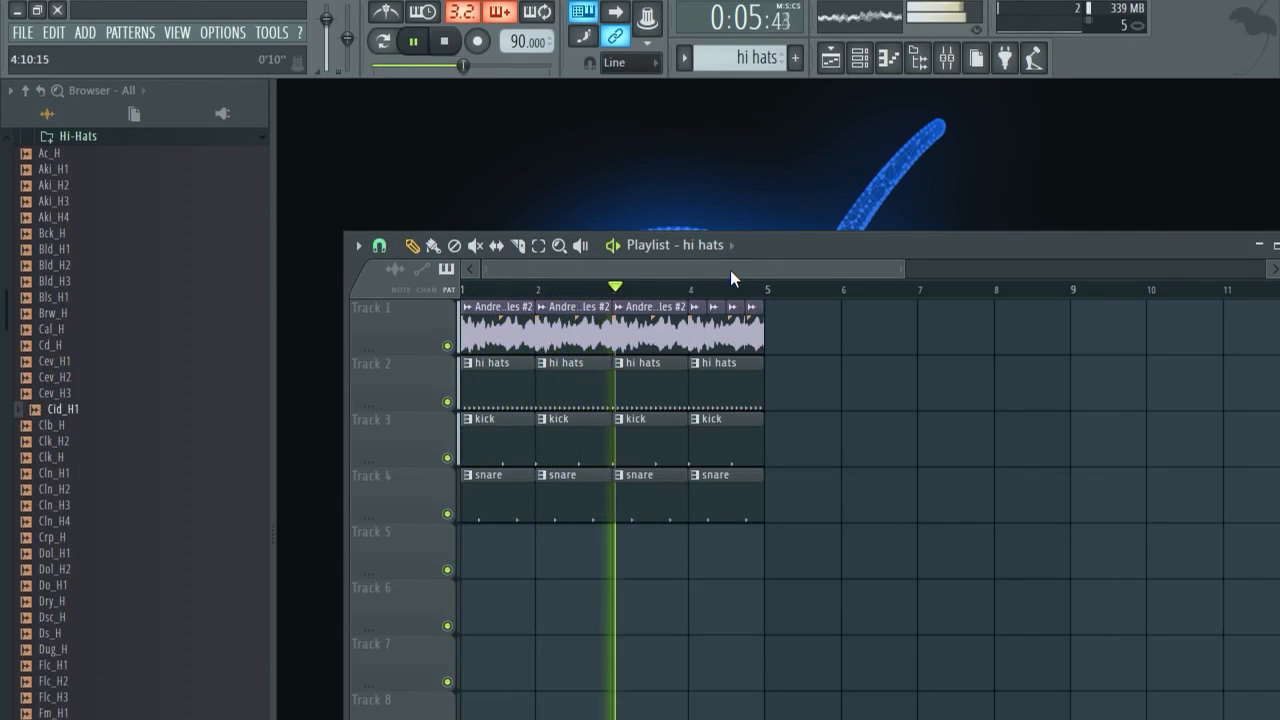
key(space)
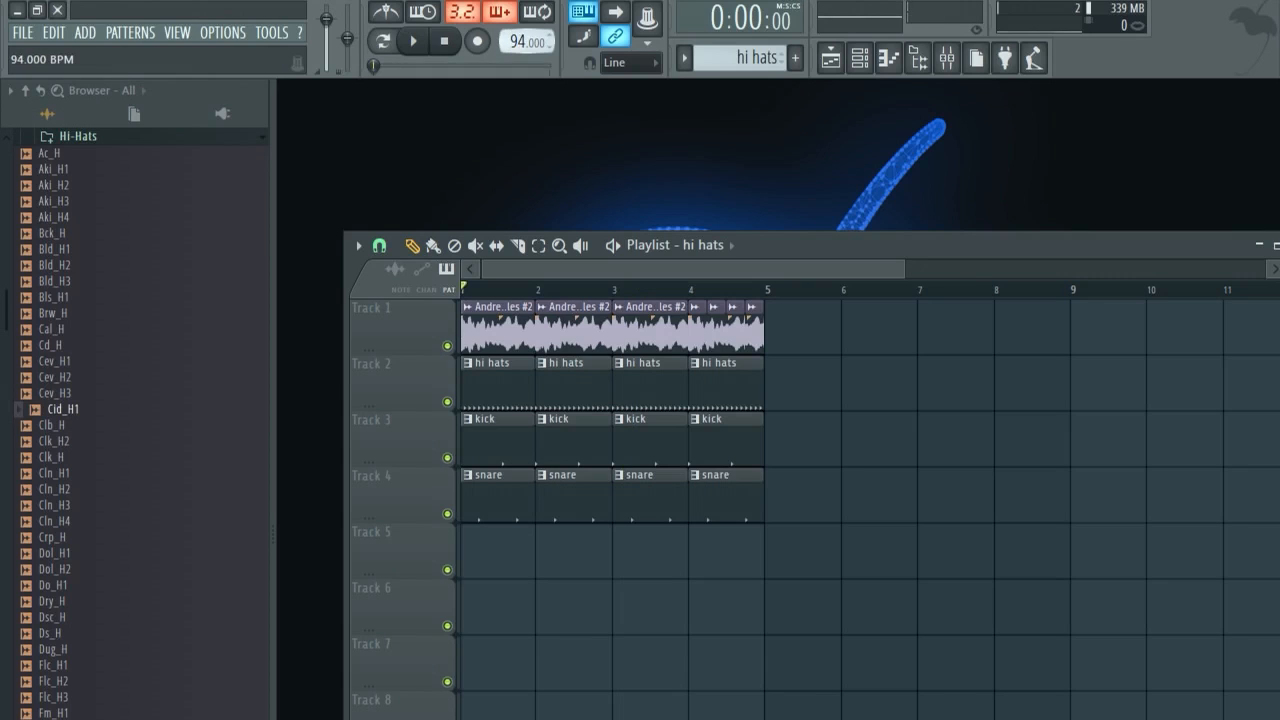
key(space)
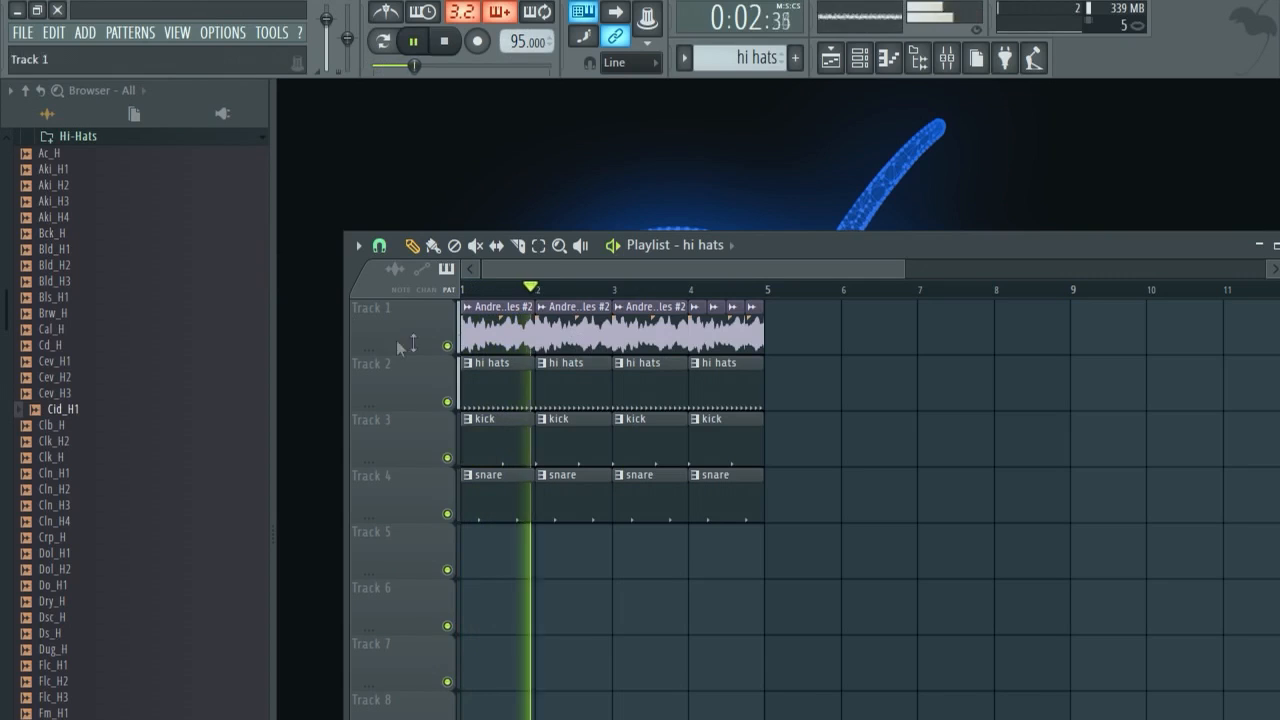
click(859, 58)
key(space)
click(534, 268)
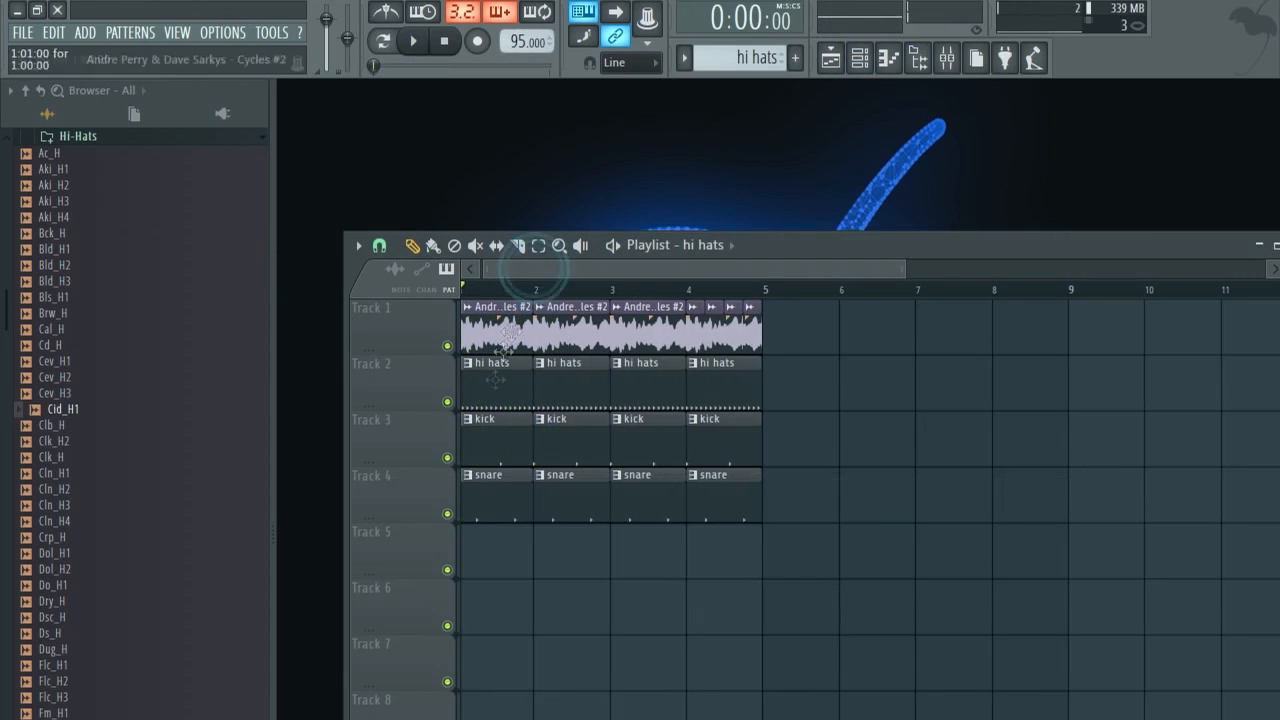
Move the Channel rack below the arranged tracks and make the kick clip in bar 2 unique.
double_click(485, 420)
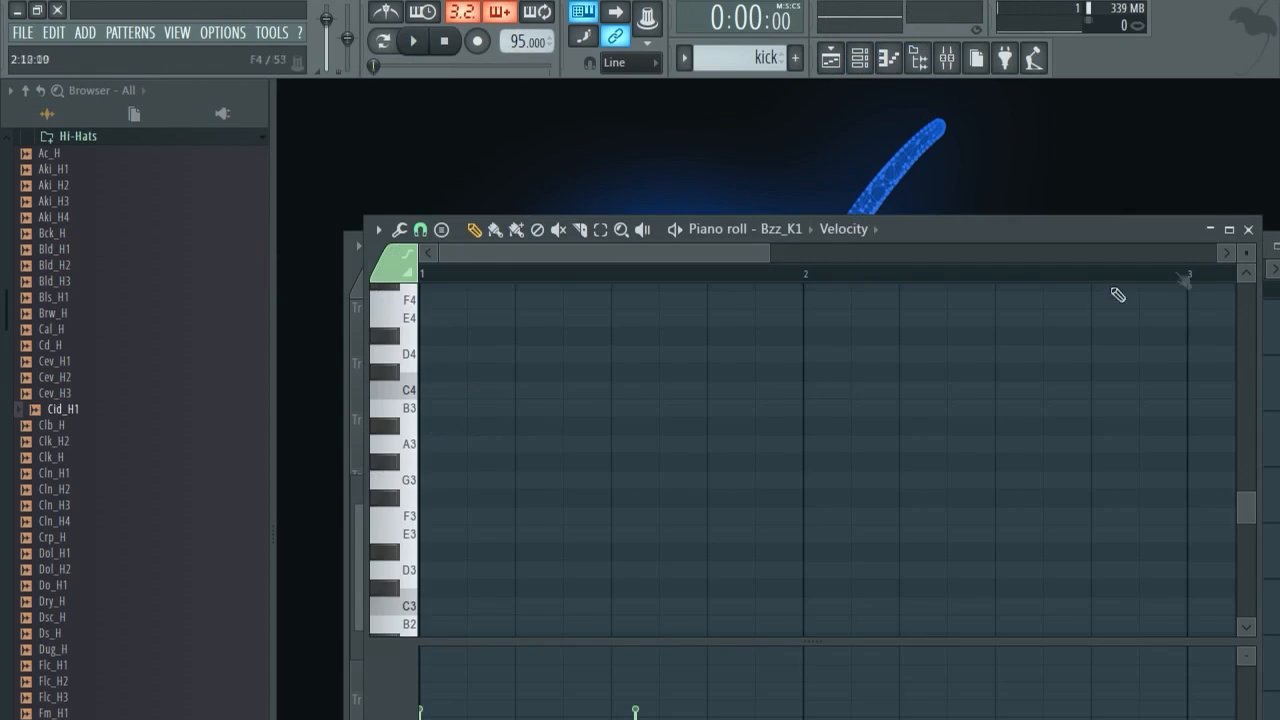
click(1248, 229)
drag(830, 503, 873, 654)
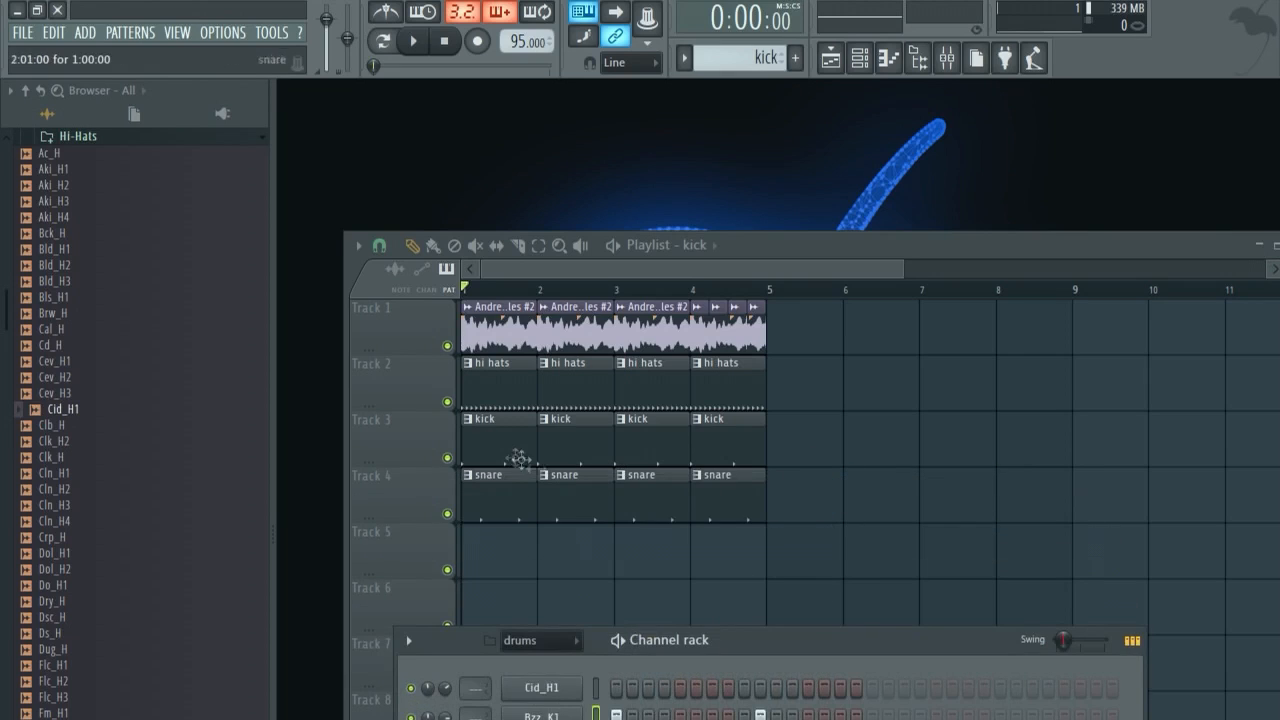
click(557, 428)
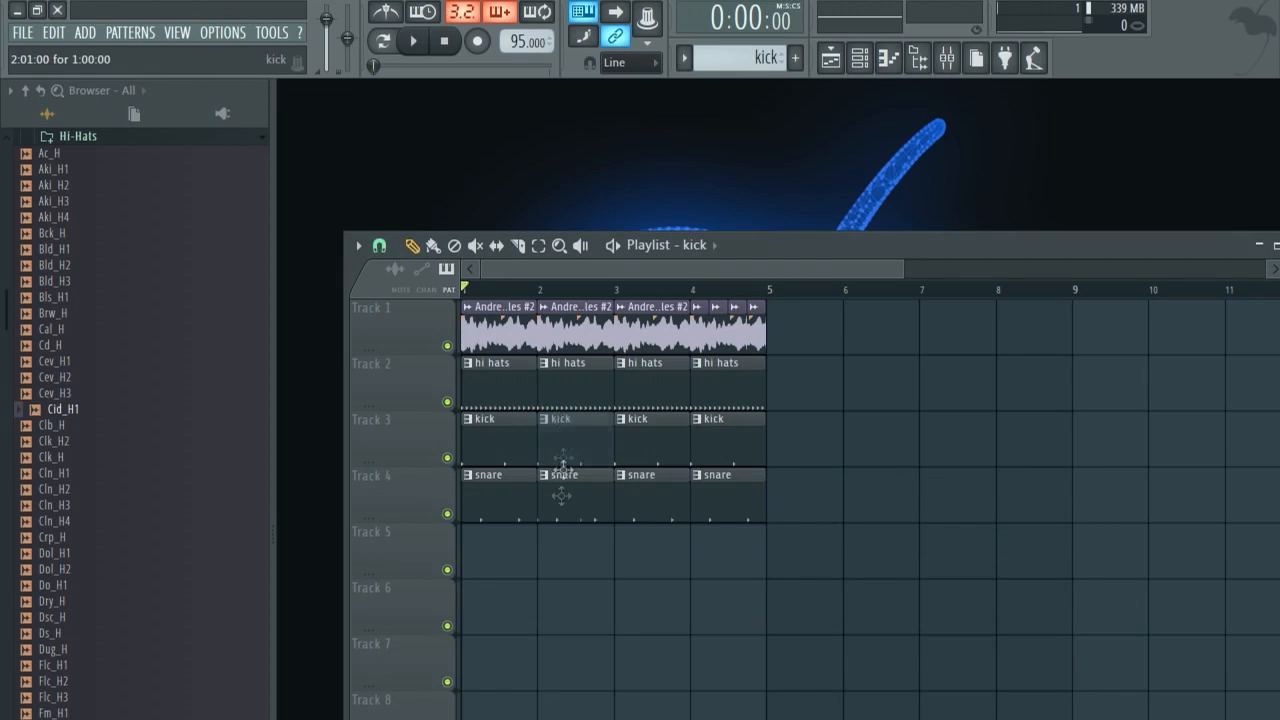
right_click(553, 426)
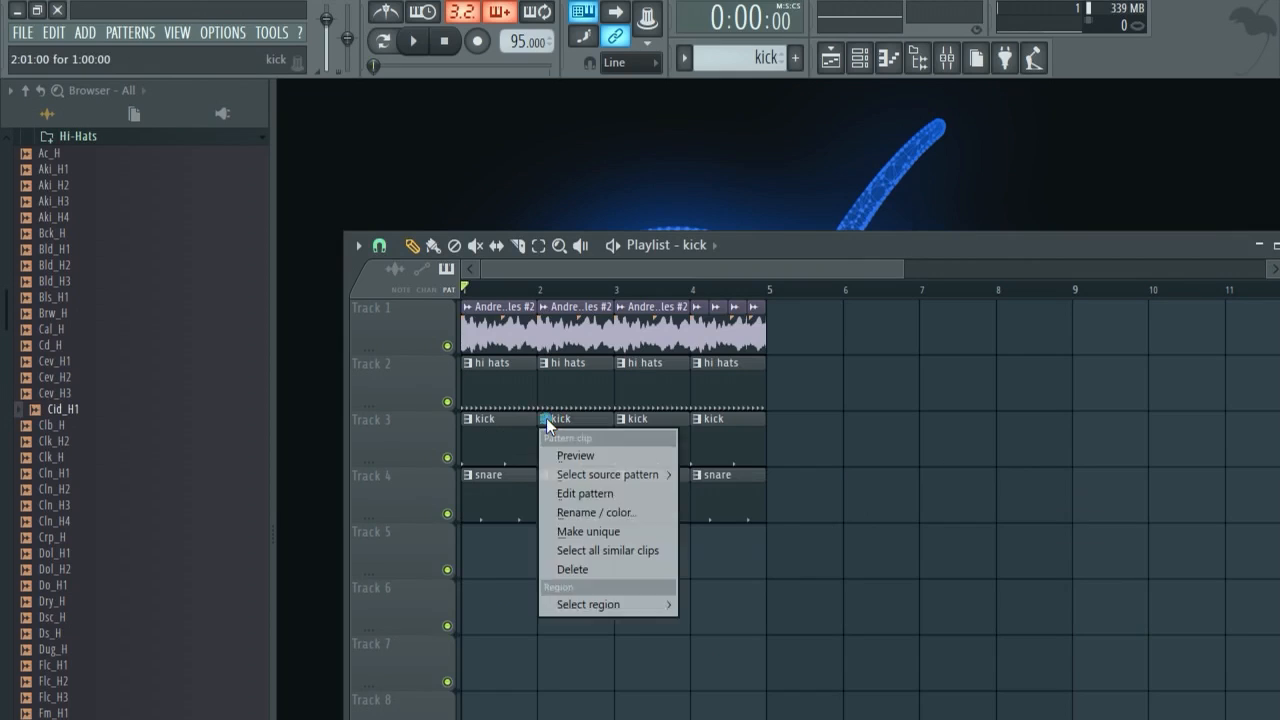
click(596, 532)
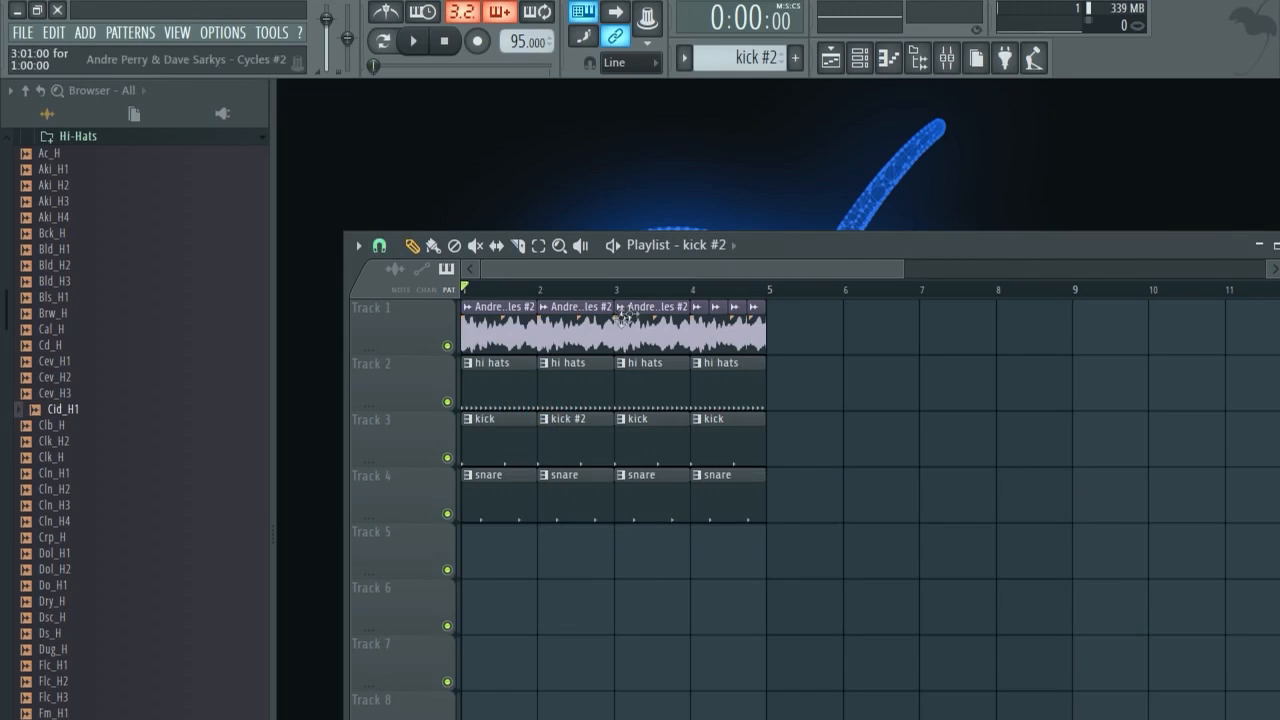
Add Bzz_K1 hits on steps 2 and 16 of bar 2's kick pattern while playing the beat.
right_click(566, 435)
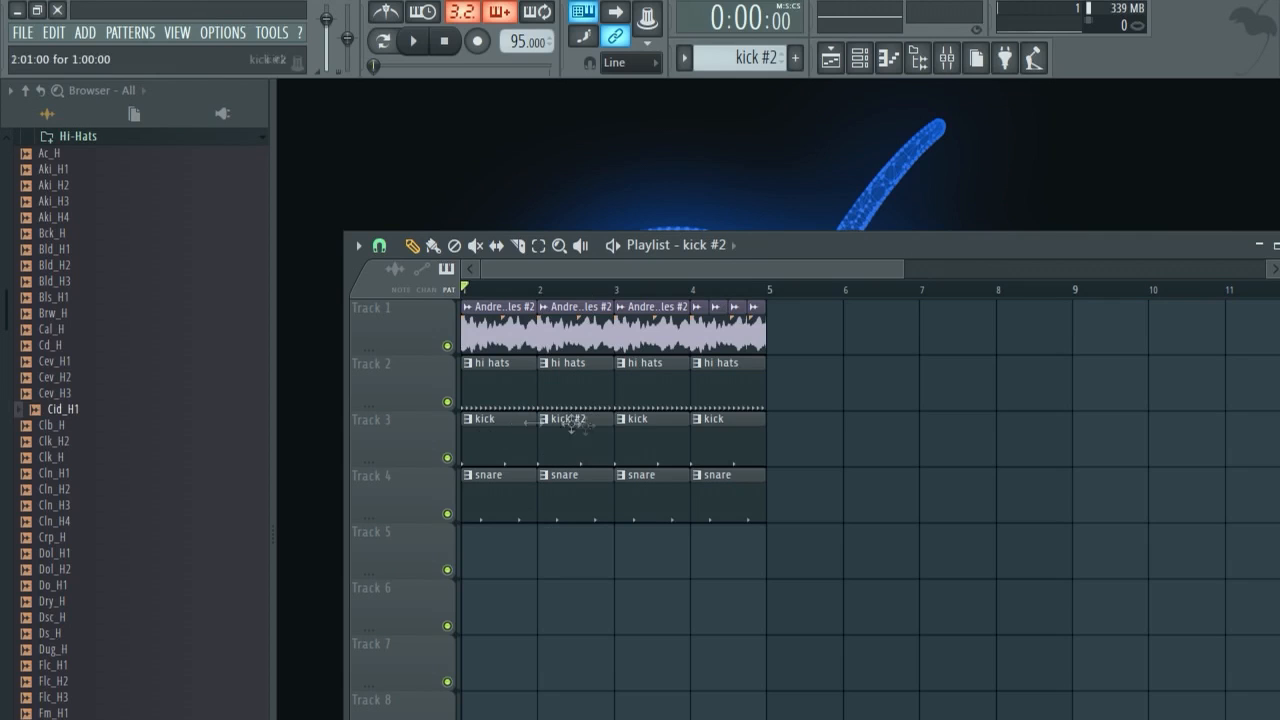
click(861, 58)
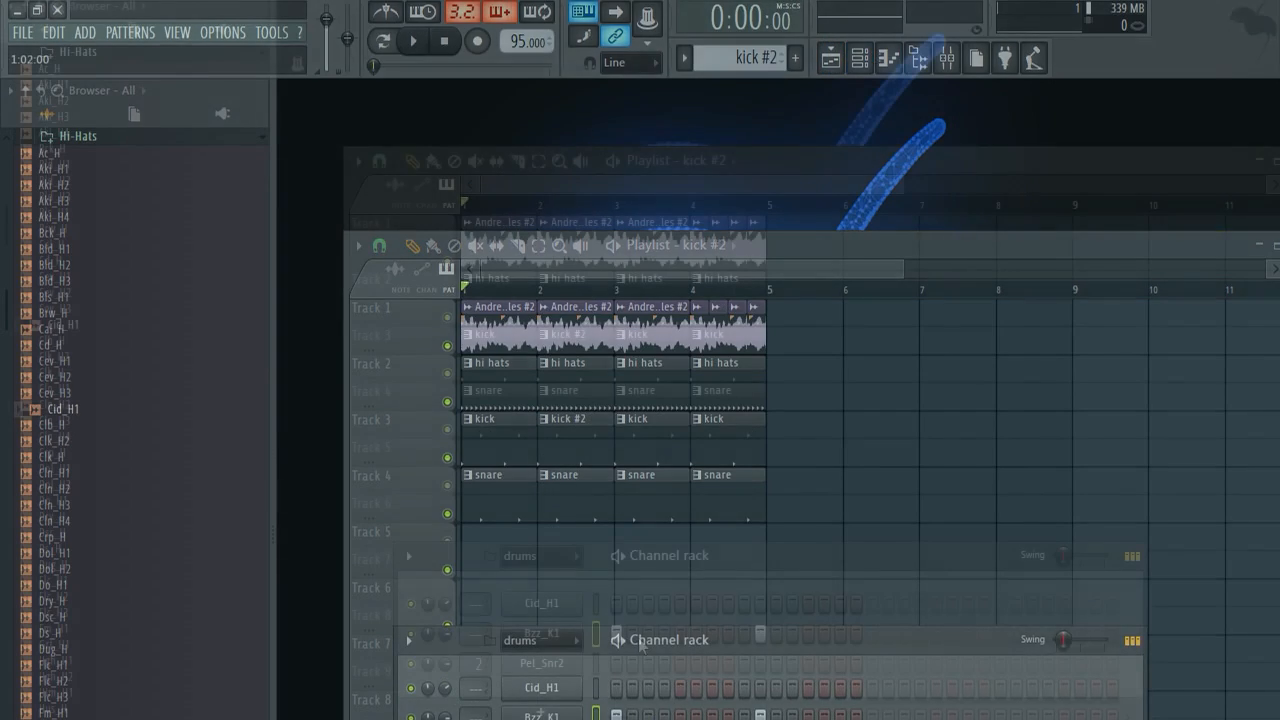
click(632, 633)
key(space)
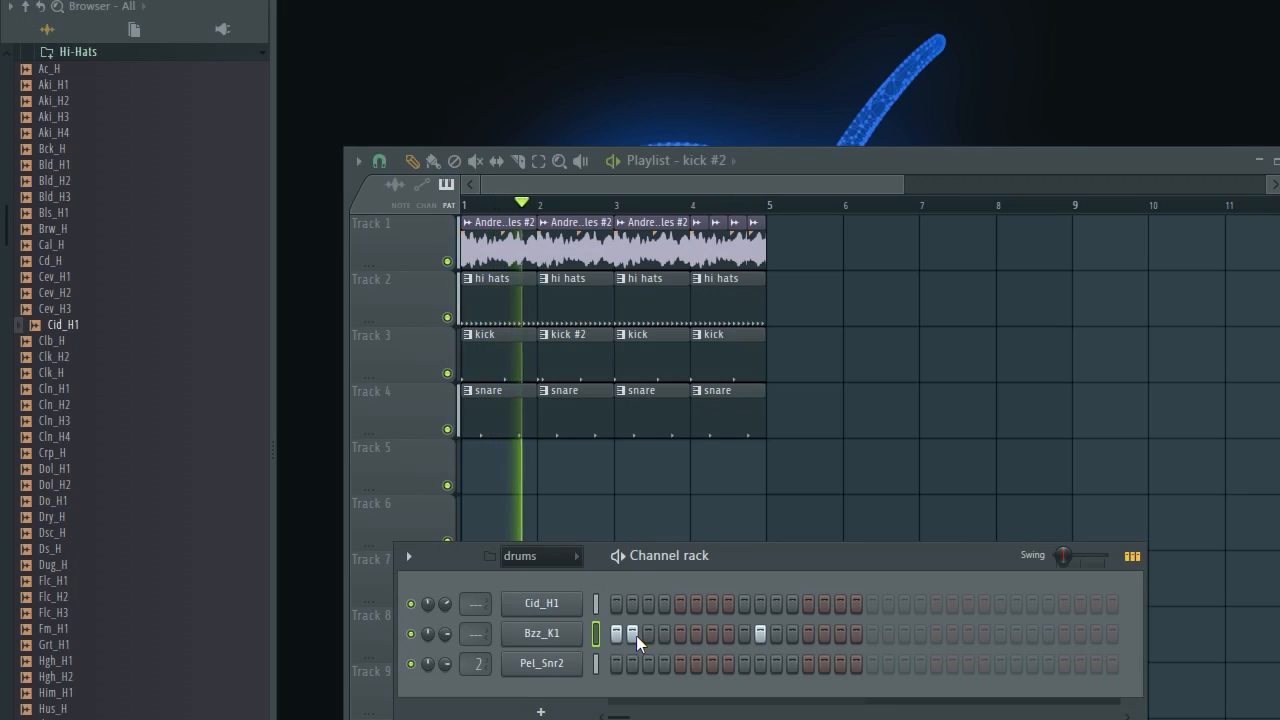
click(856, 633)
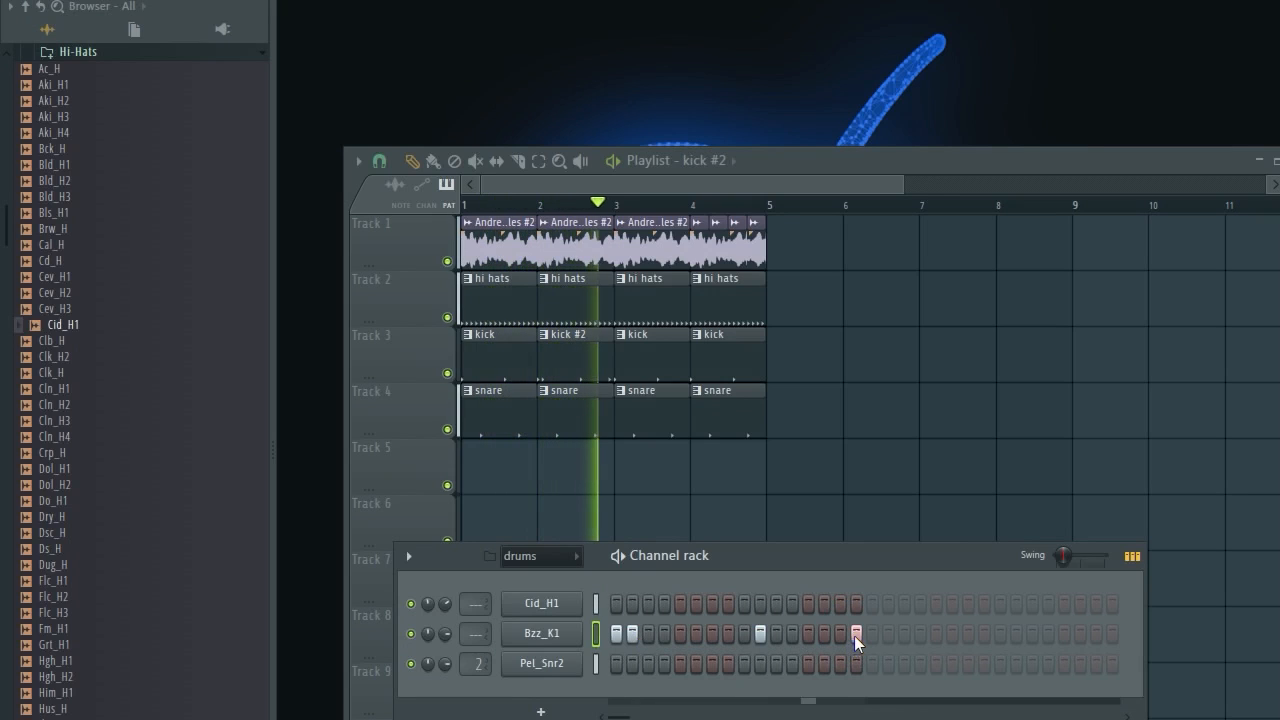
Make the kick clip in bar 4 of Track 3 unique.
click(700, 343)
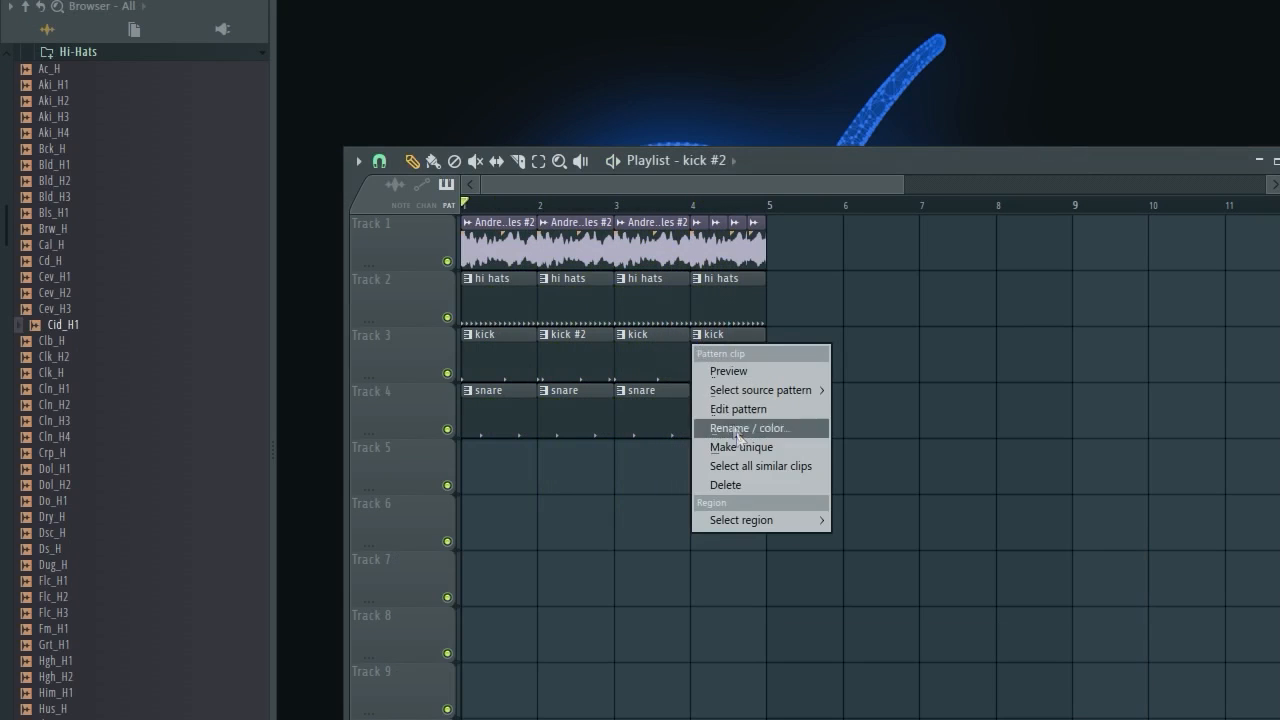
click(744, 445)
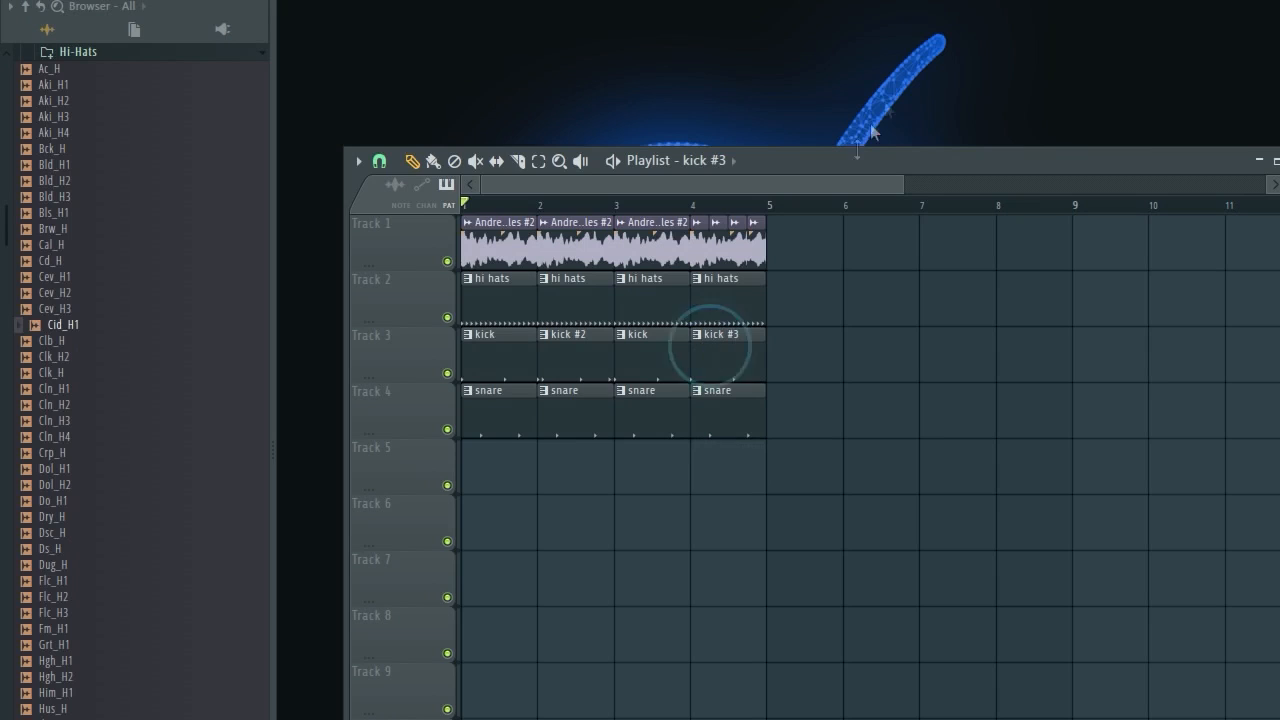
Rework the bar 4 kick pattern so Bzz_K1 hits on steps 1, 3, 11 and 16 while the beat plays.
click(876, 2)
click(746, 634)
click(776, 635)
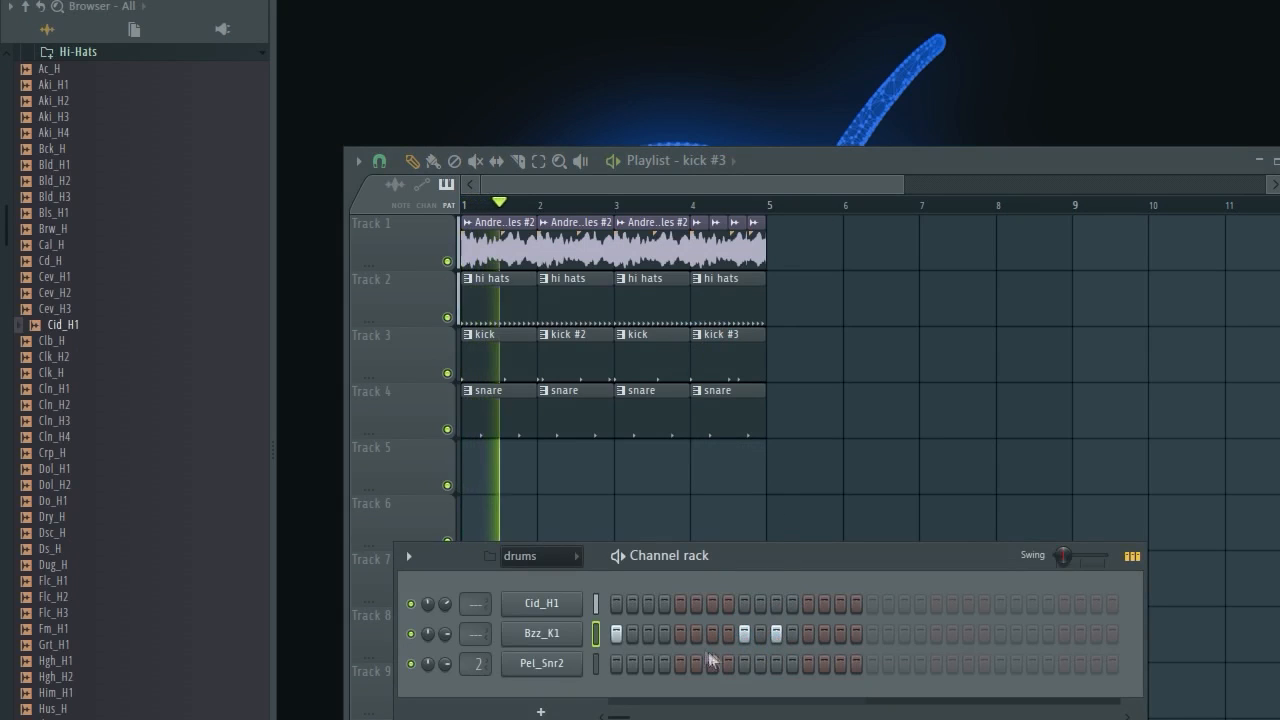
click(617, 636)
click(644, 636)
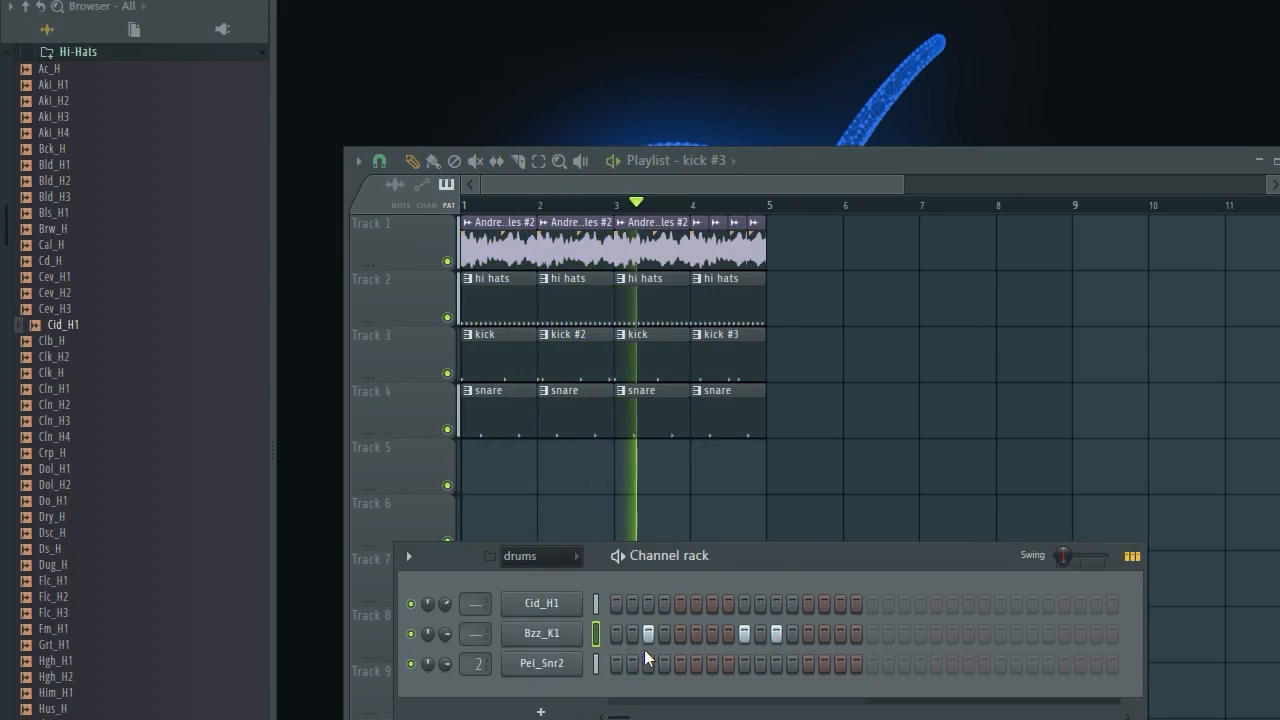
click(617, 634)
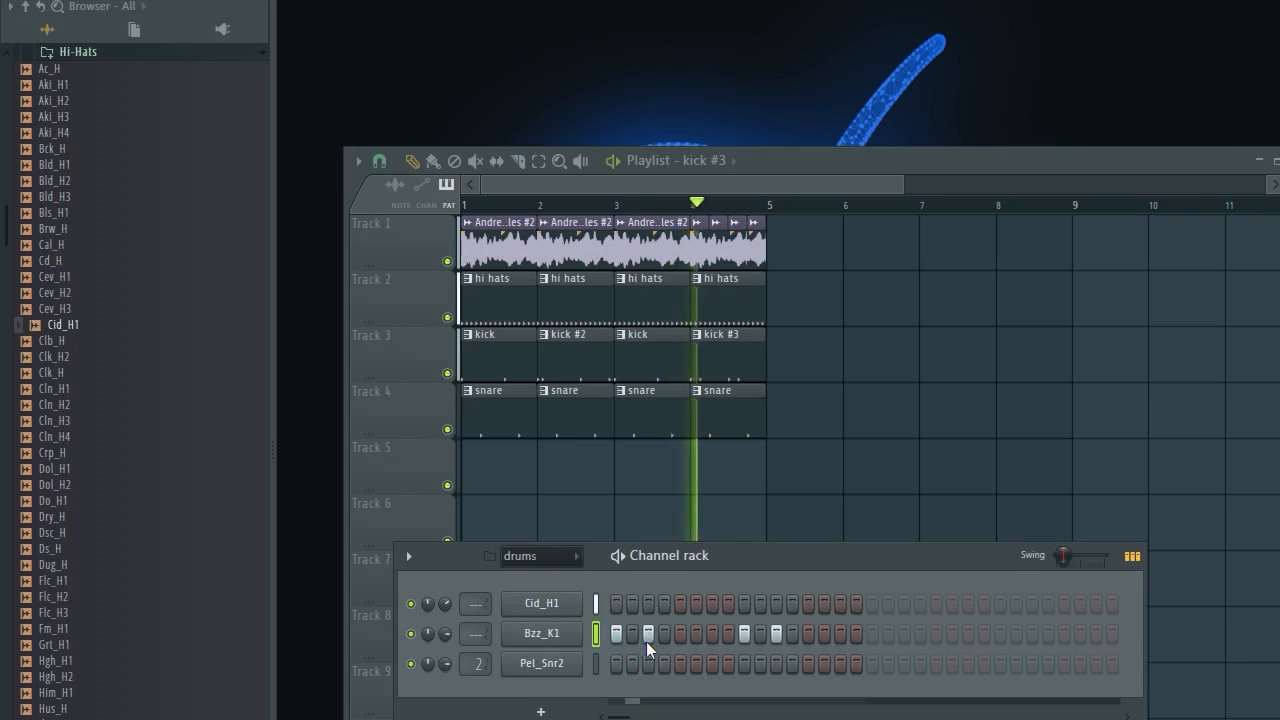
click(745, 634)
click(856, 634)
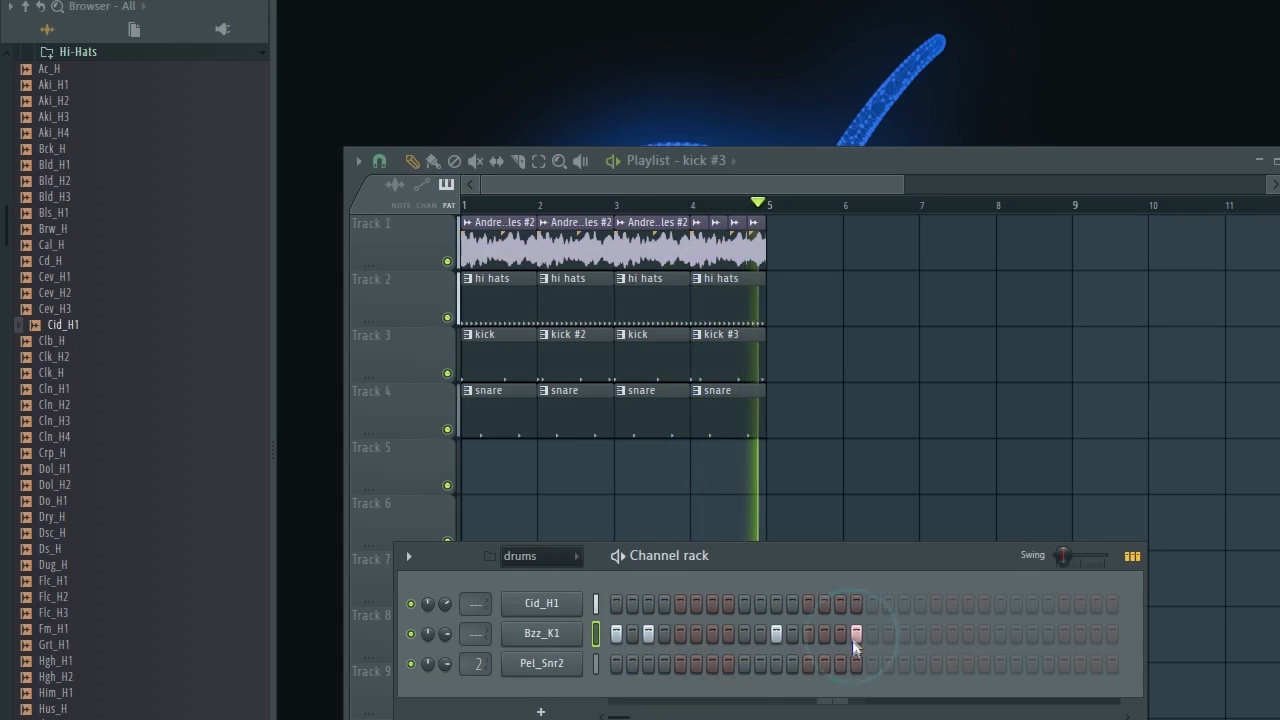
click(656, 180)
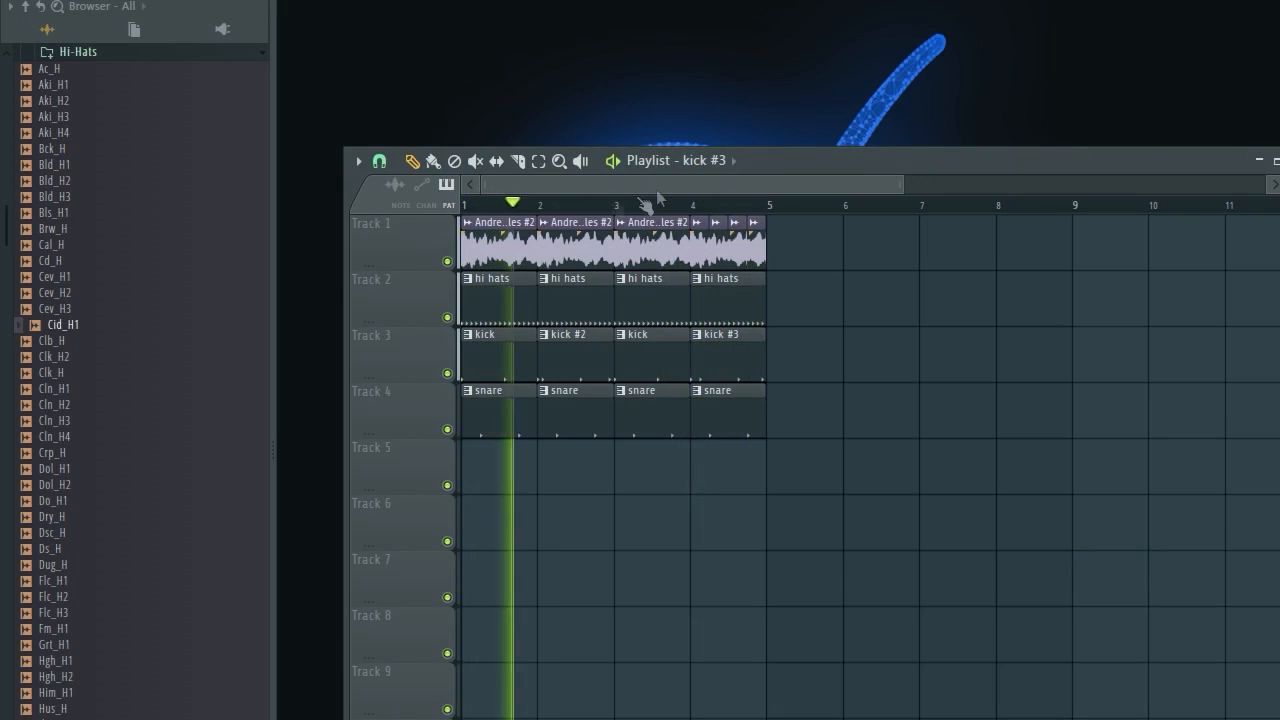
Move the first loop clip from Track 1 to Track 5 and set its time stretching to 2 bars.
scroll(163, 91, up, 4)
click(80, 154)
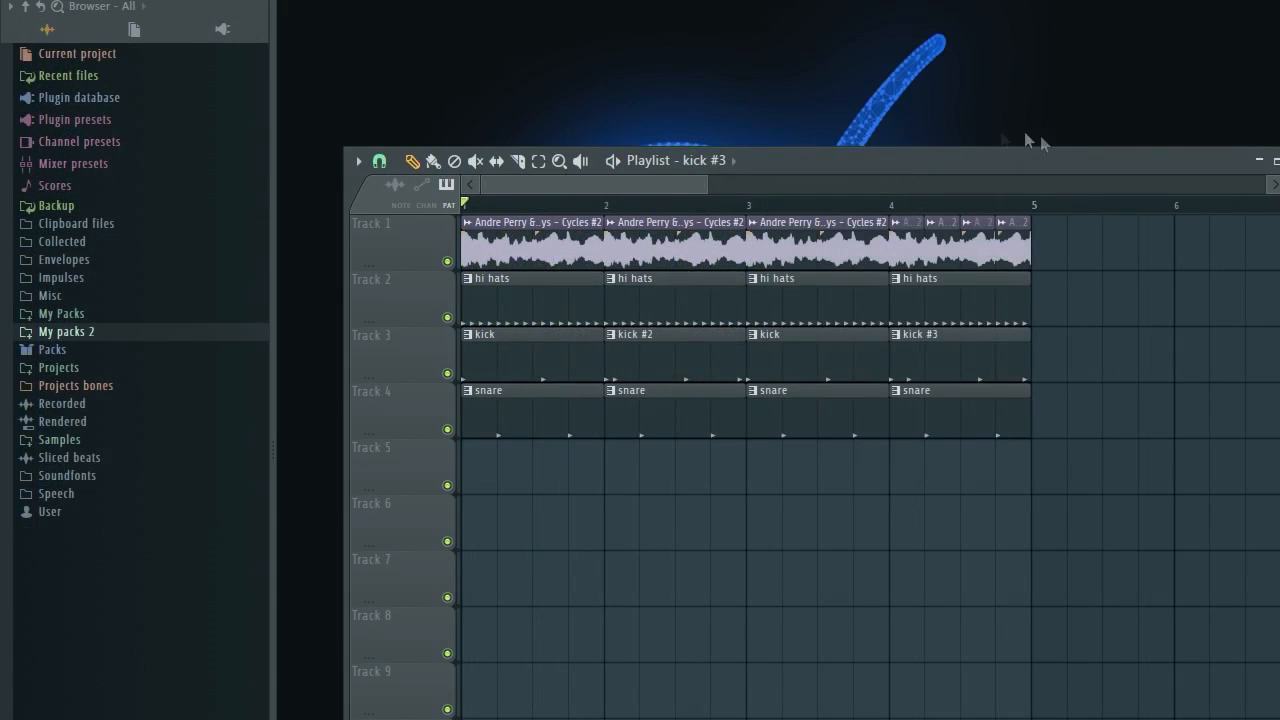
drag(484, 252, 503, 476)
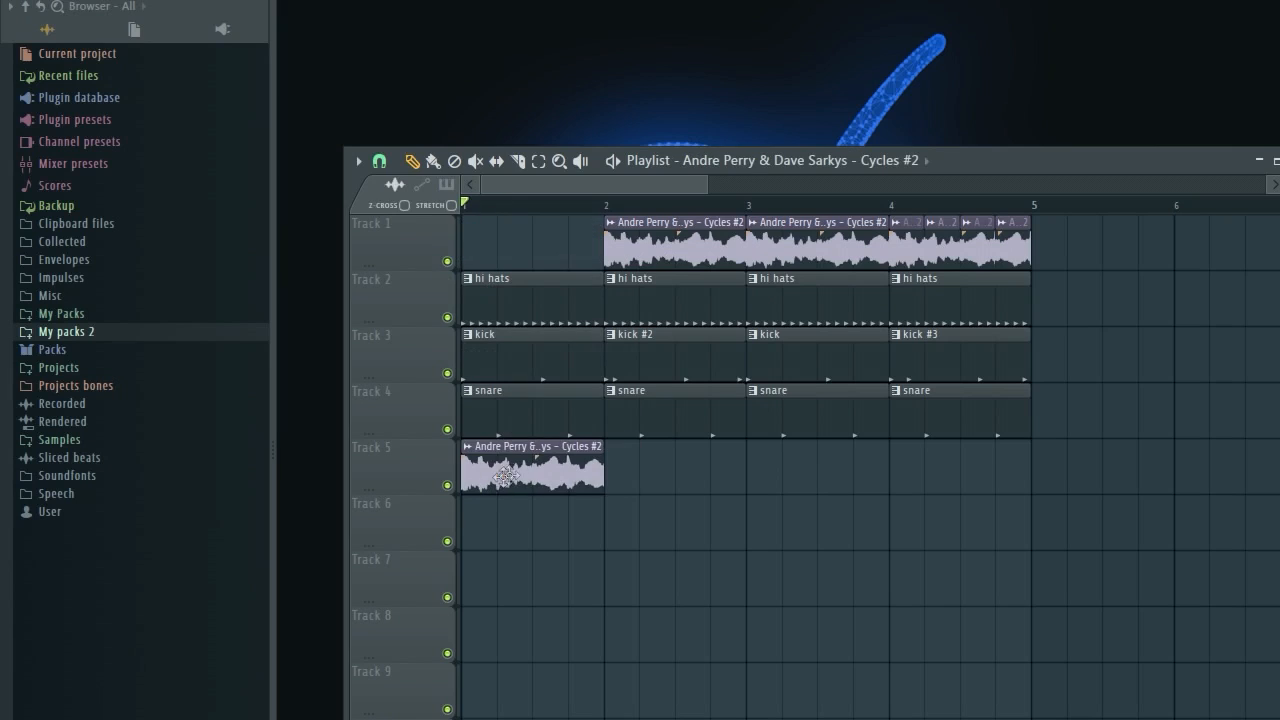
drag(523, 463, 521, 463)
double_click(521, 463)
right_click(750, 437)
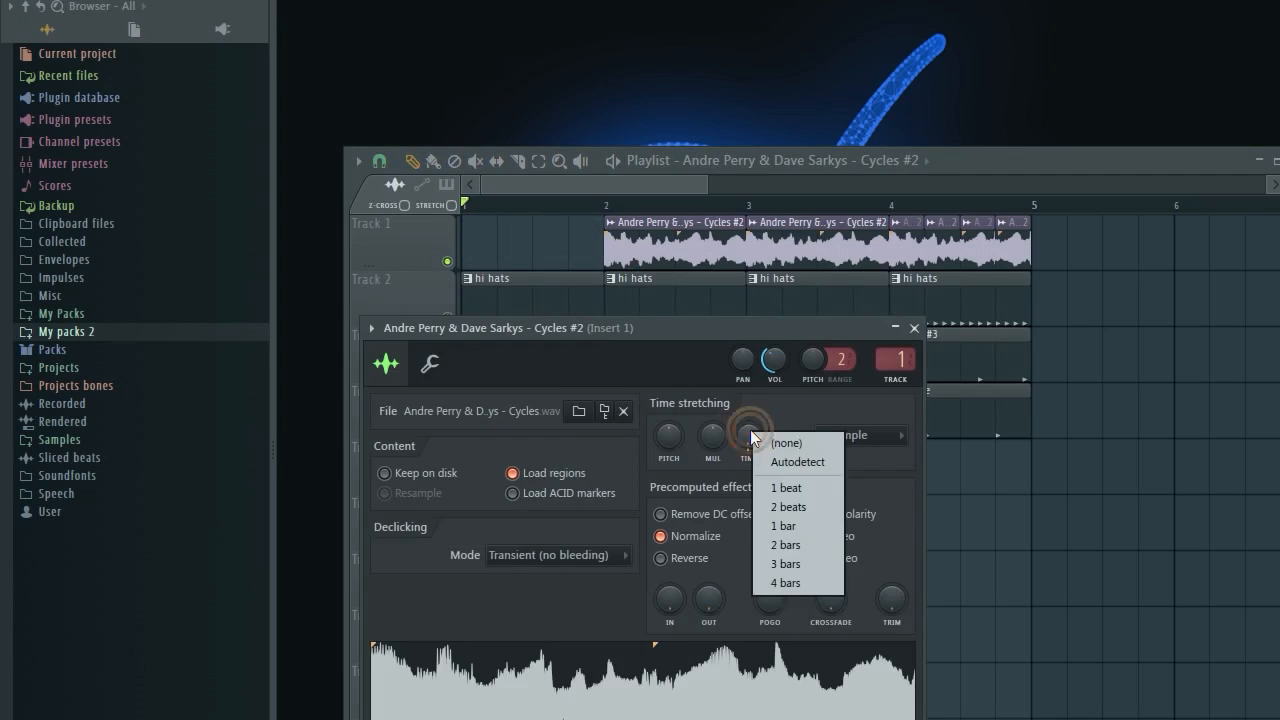
click(800, 544)
click(914, 328)
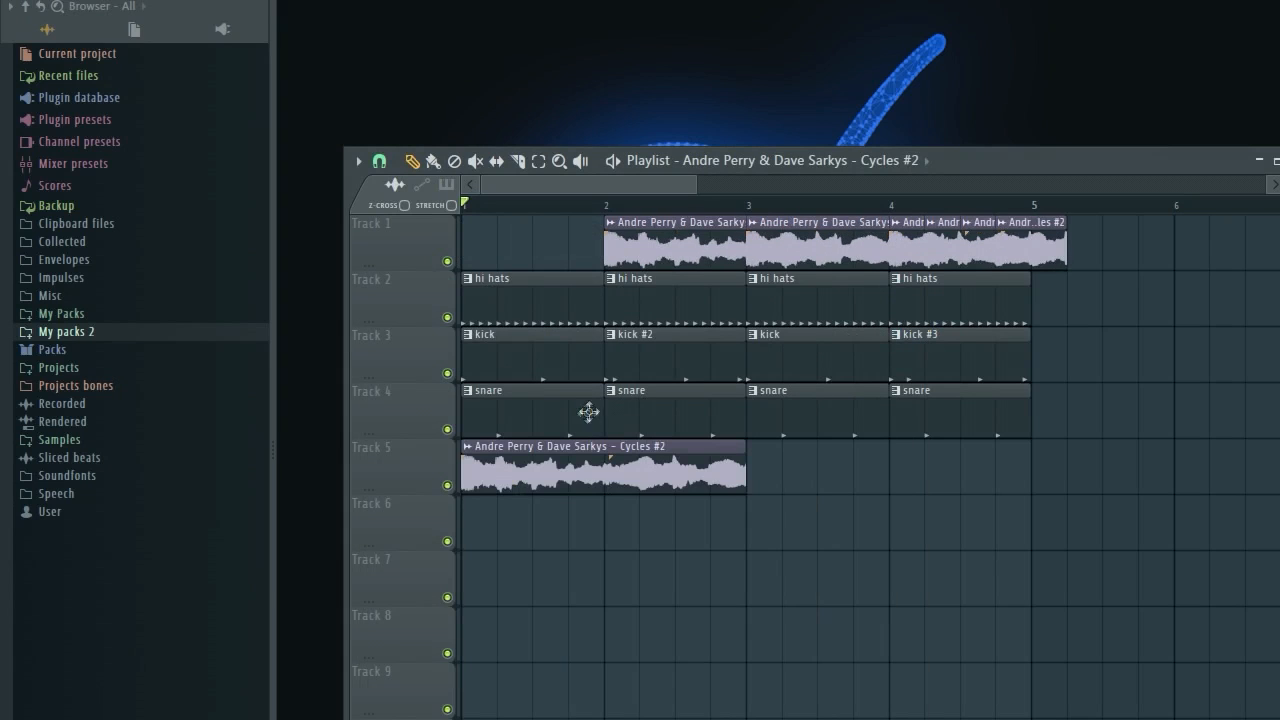
Delete the remaining loop clips on Track 1, place a second loop clip at bar 3 of Track 5, and play the arrangement.
drag(590, 242, 1083, 254)
key(space)
click(757, 466)
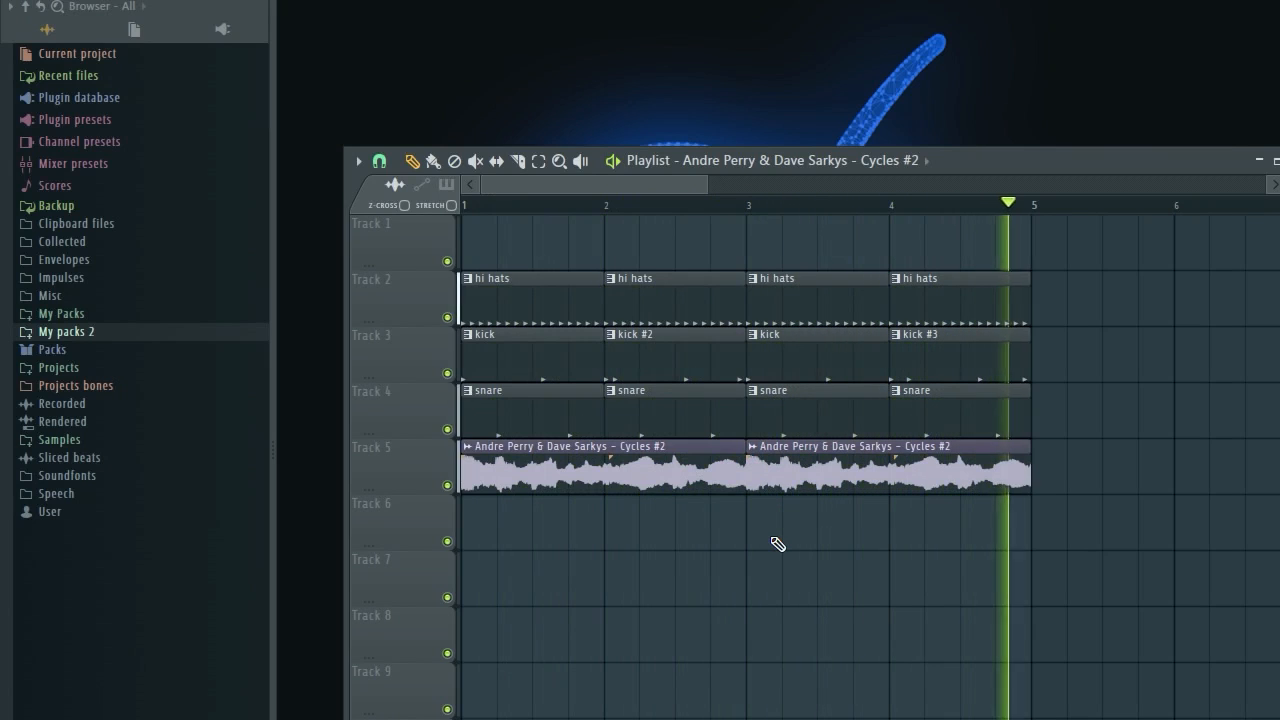
key(space)
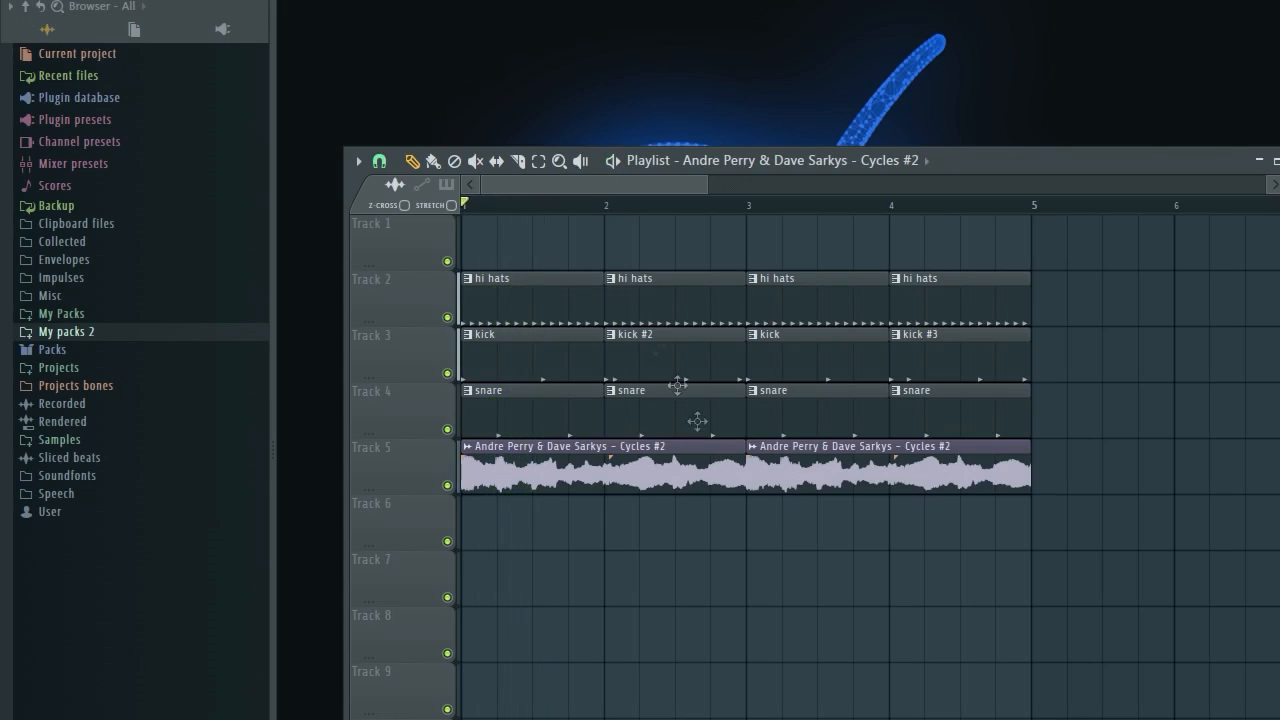
Fill Cid_H1 in the hi hats pattern with a hit on every second step and play the arrangement.
key(F6)
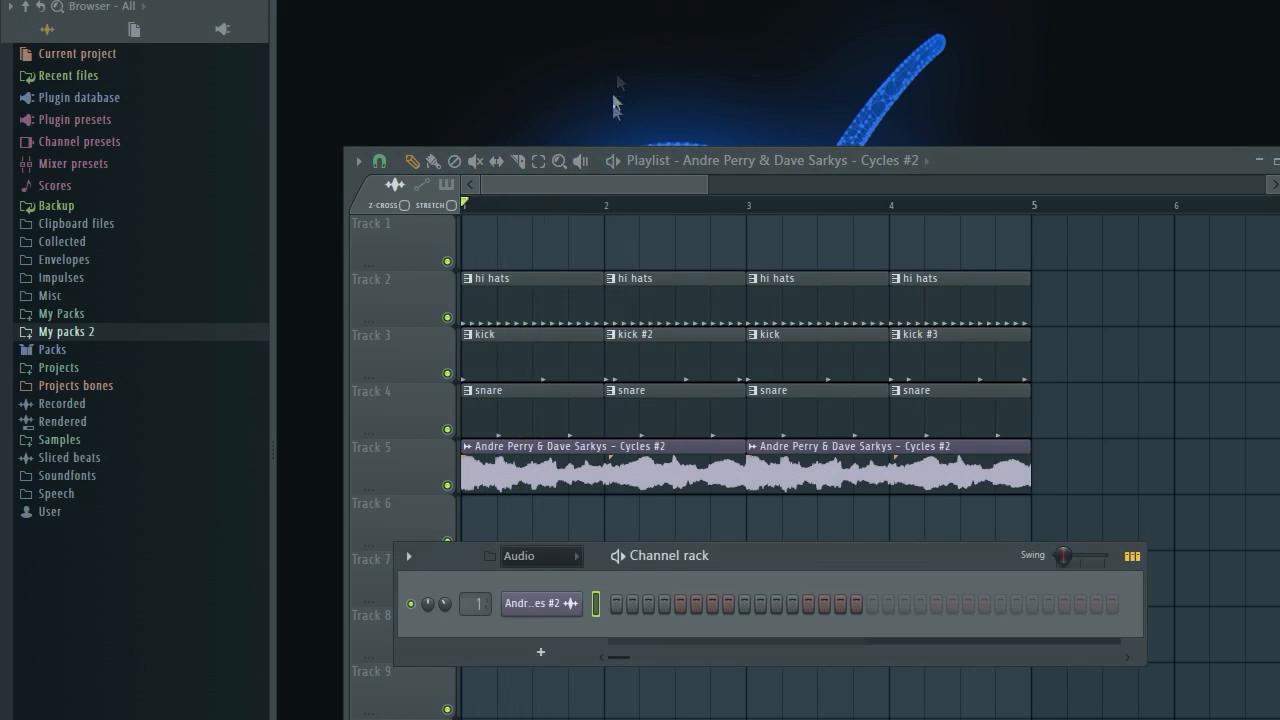
key(Page_Down)
right_click(574, 602)
mouse_move(660, 674)
click(745, 671)
key(space)
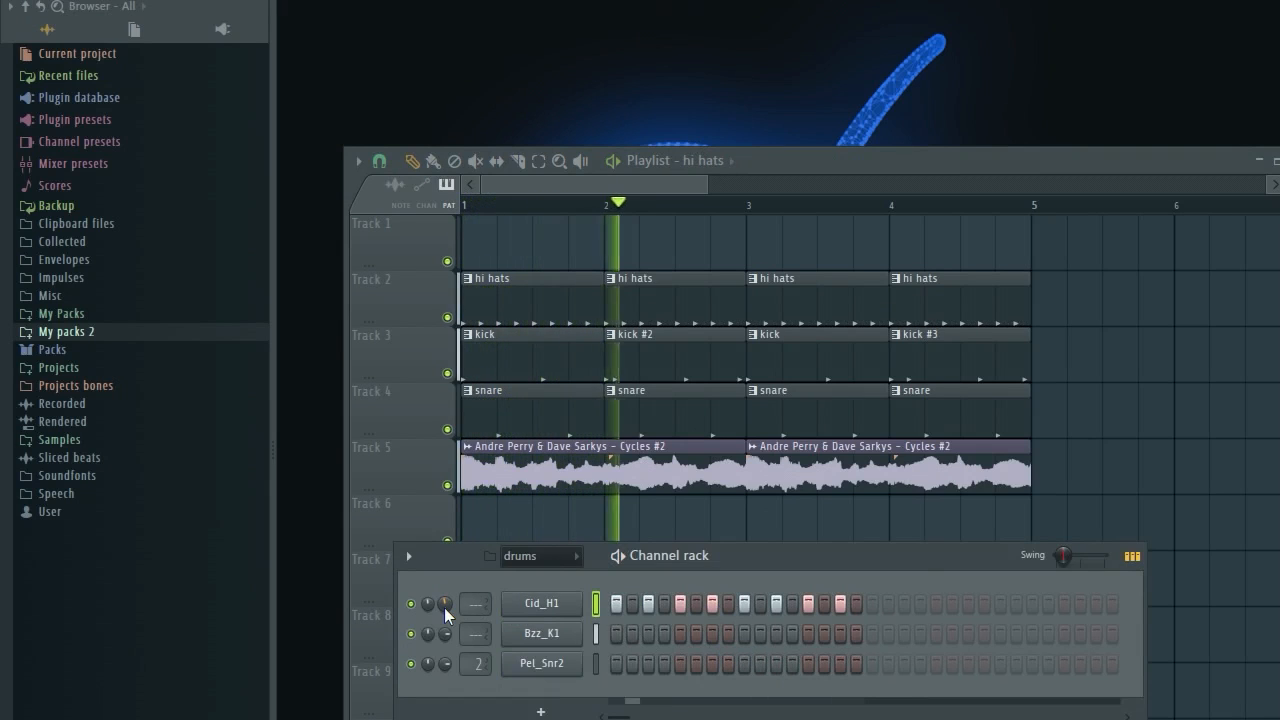
click(608, 182)
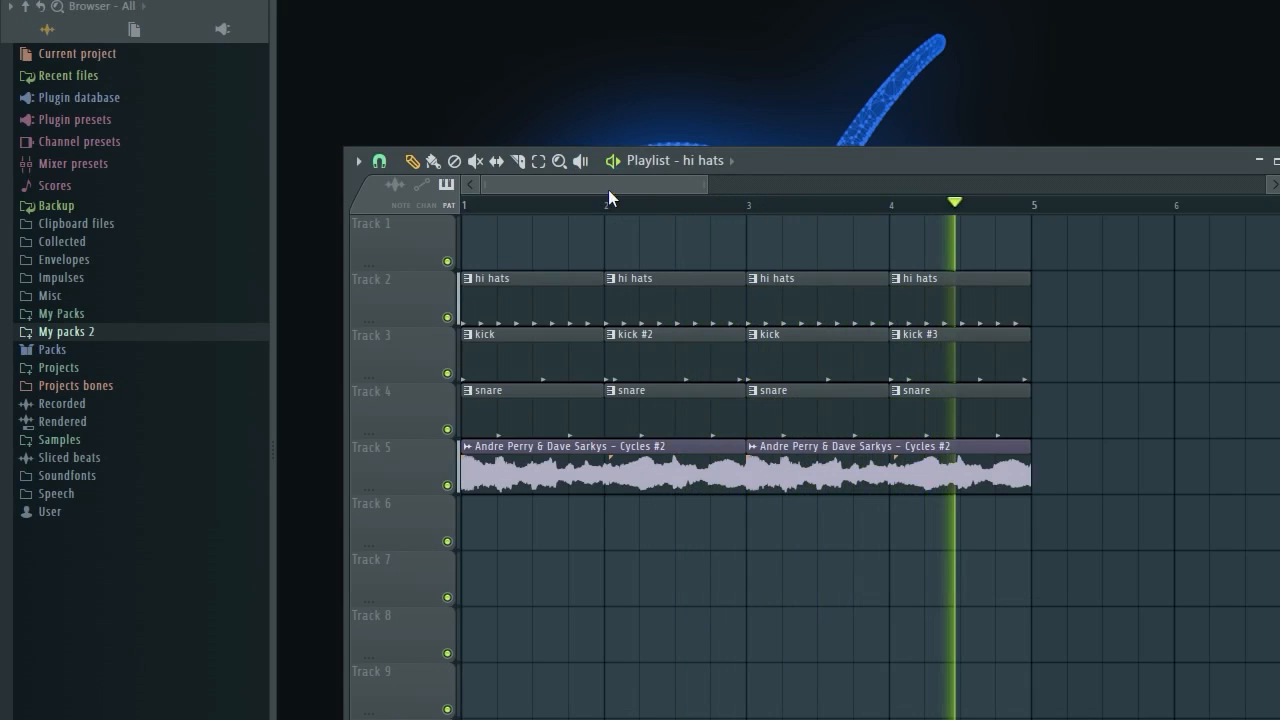
key(space)
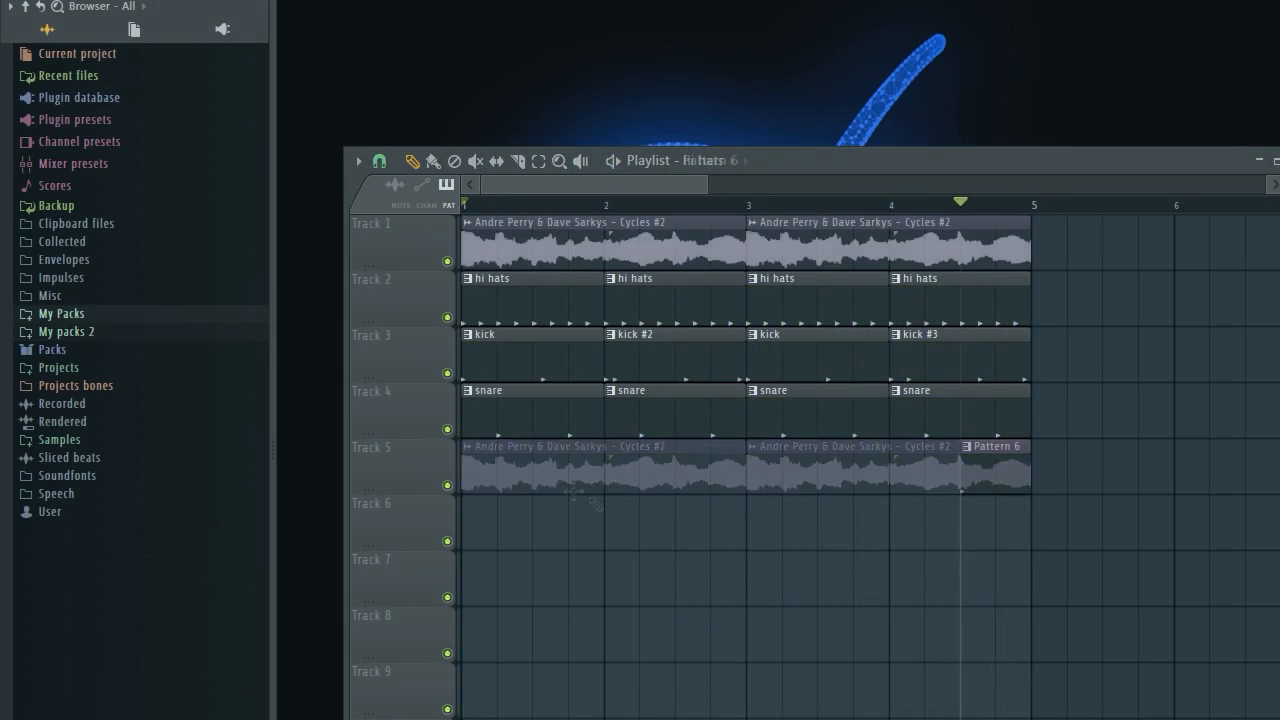
Move the Channel rack higher over the playlist and filter it to the drums group.
key(F6)
click(540, 556)
click(518, 578)
drag(732, 556, 784, 343)
click(602, 339)
click(600, 425)
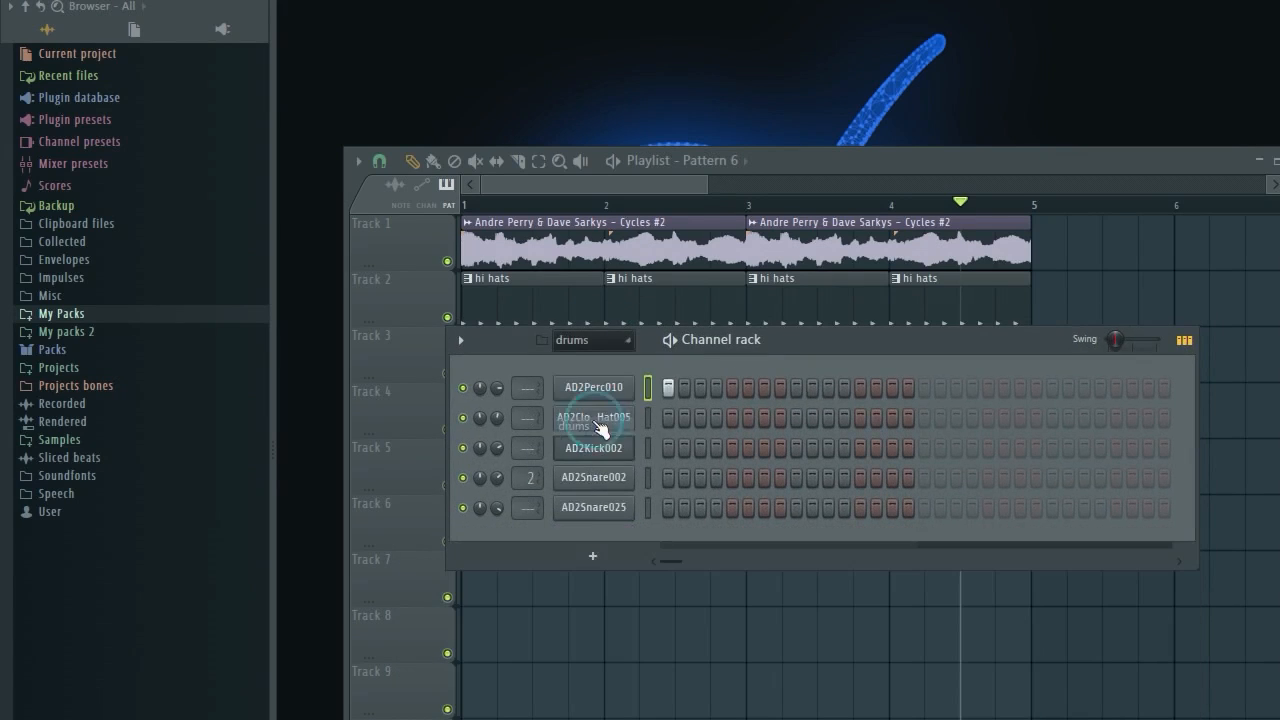
Look through the AD2Percs samples in My Packs and collapse the folders.
click(147, 313)
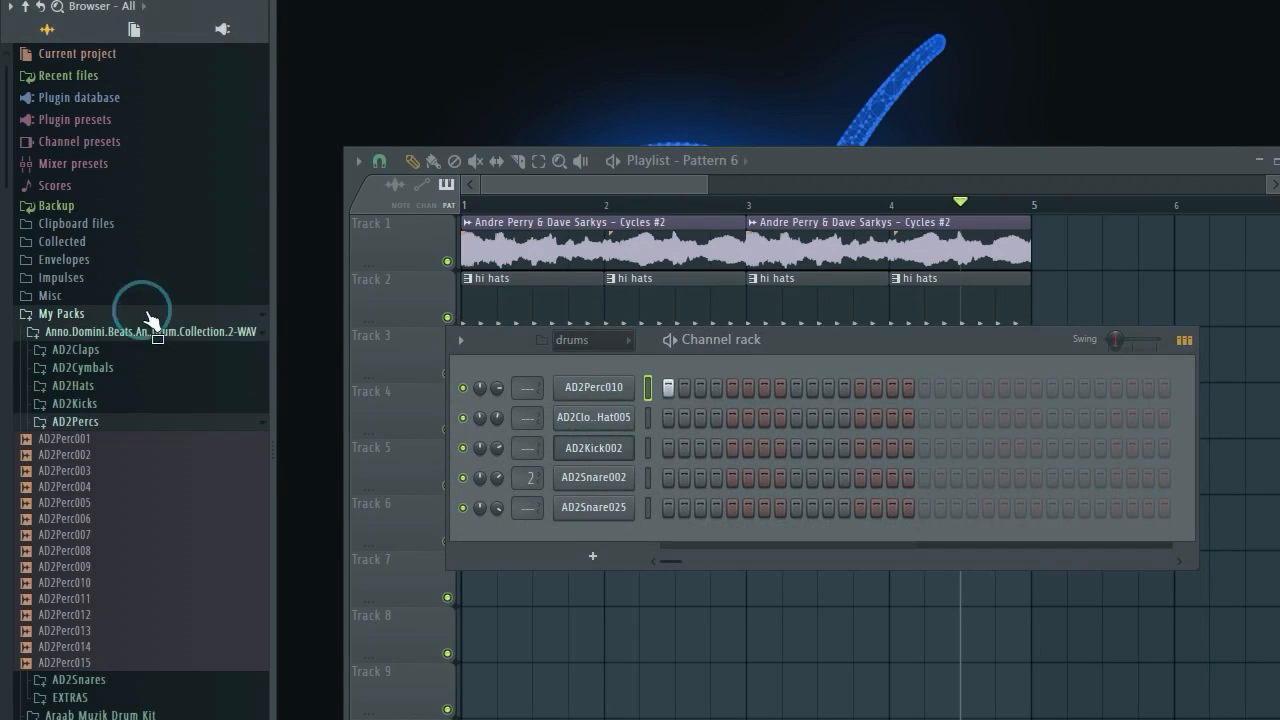
click(90, 423)
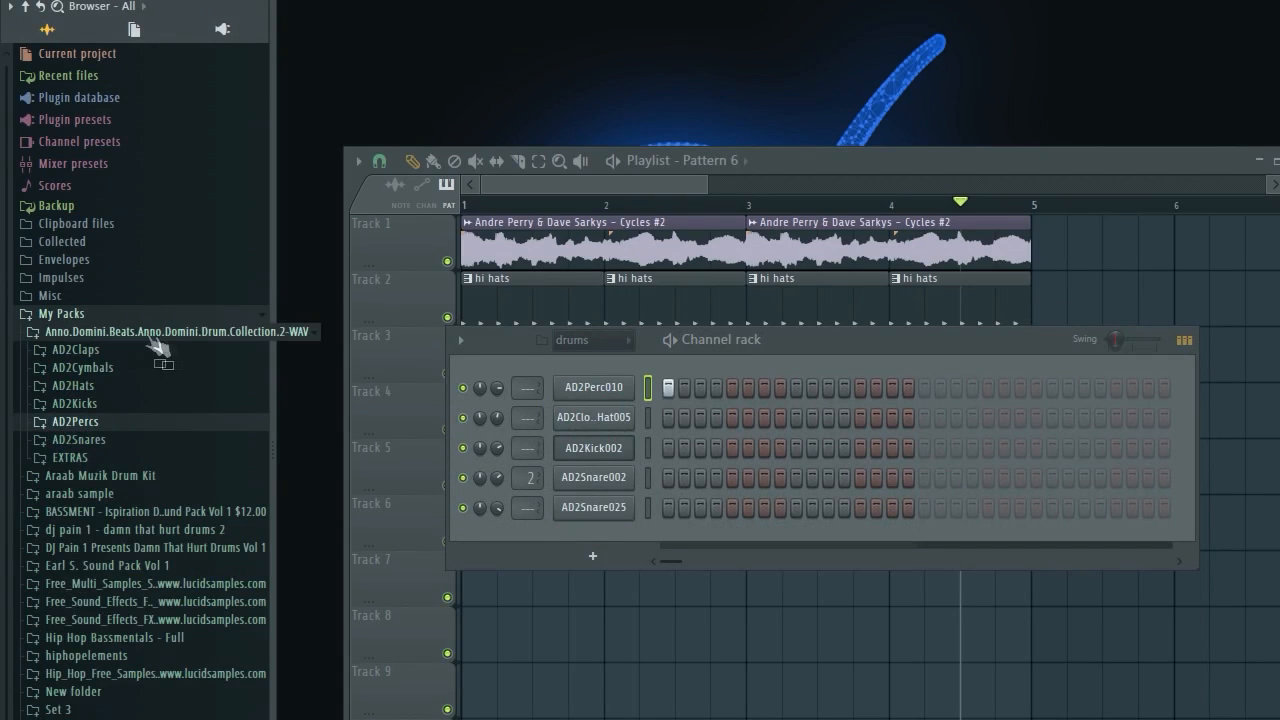
click(90, 315)
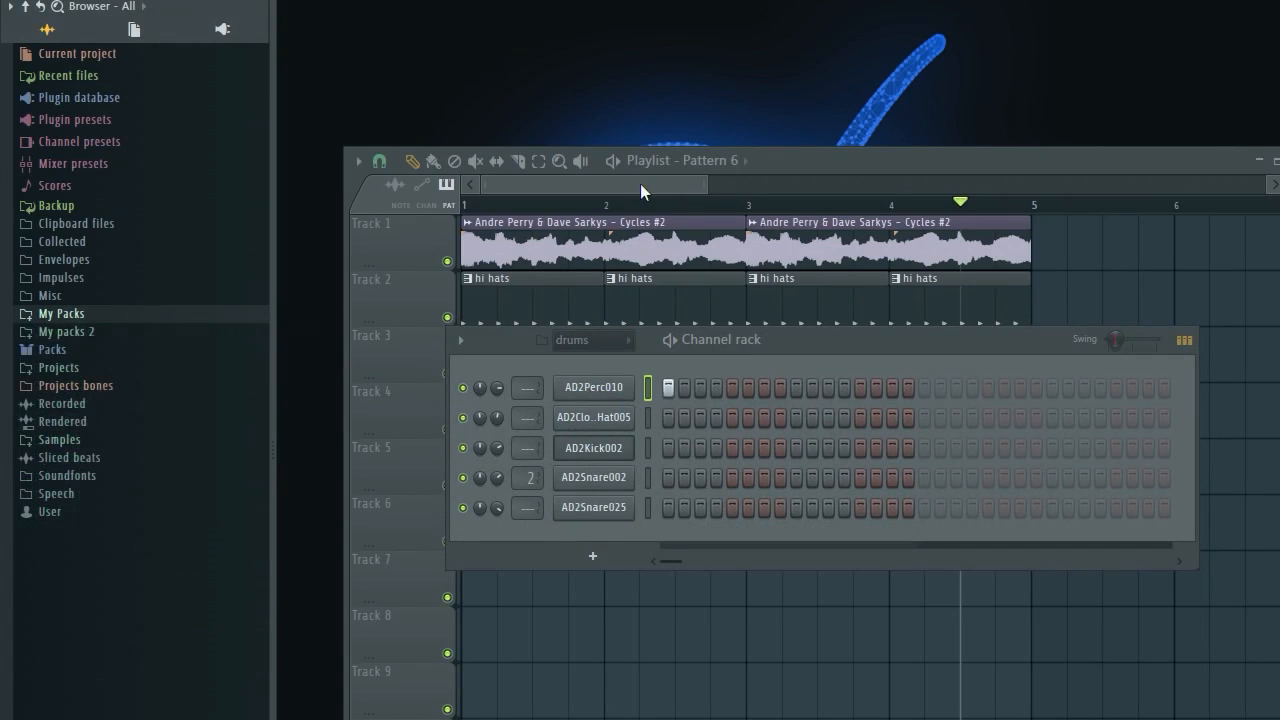
Play the arrangement from bar 2 to hear the percussion clip, and inspect AD2Perc010's sampler settings with all channels shown.
click(604, 203)
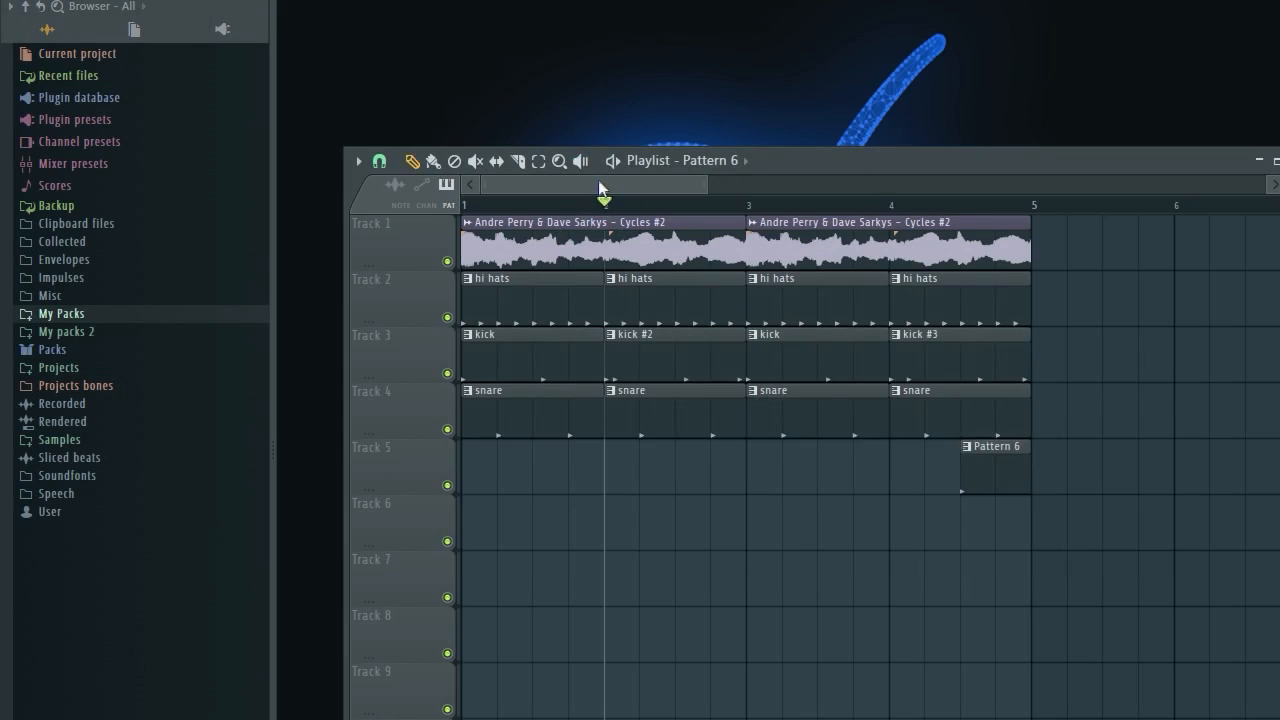
key(space)
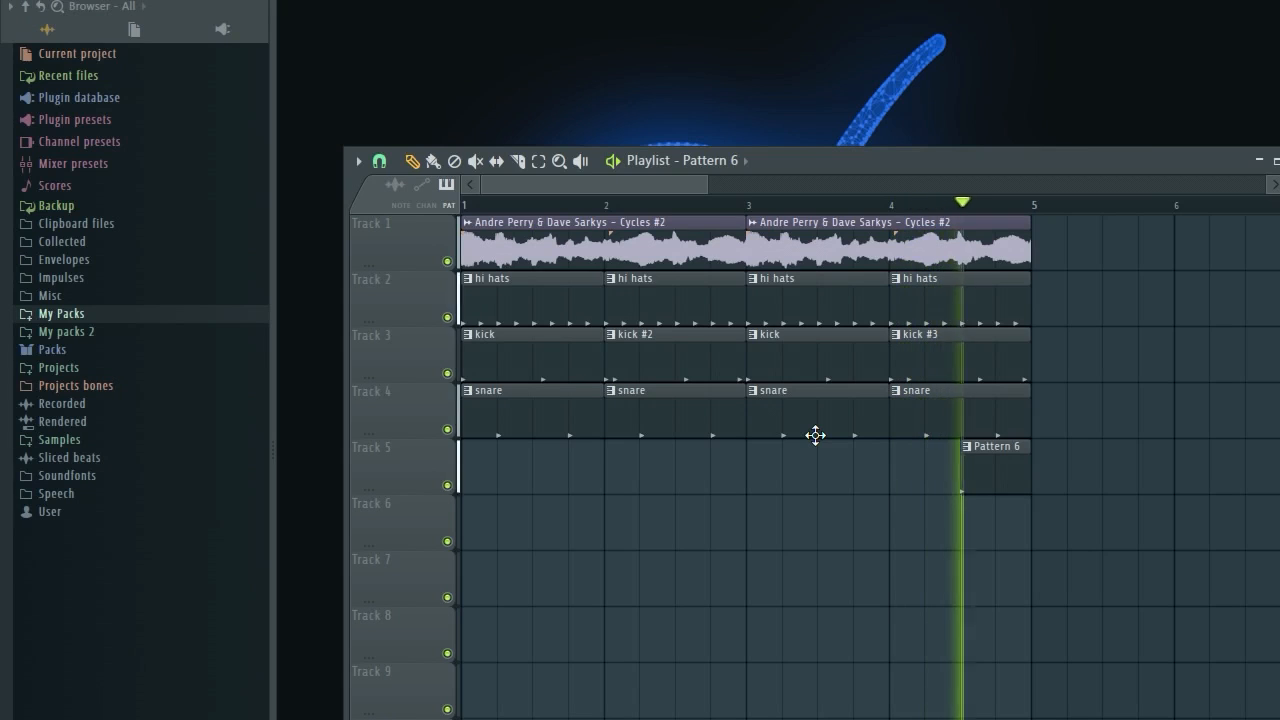
key(F6)
click(610, 339)
click(565, 357)
click(619, 569)
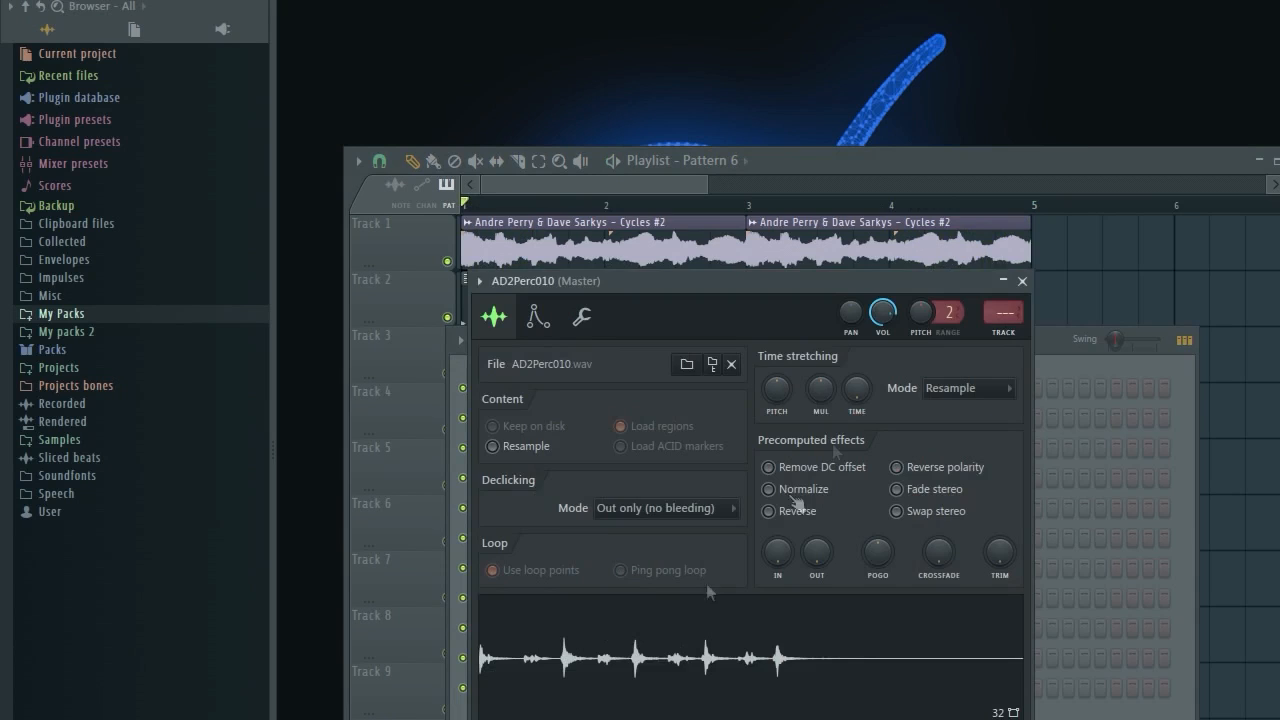
click(1022, 281)
click(634, 181)
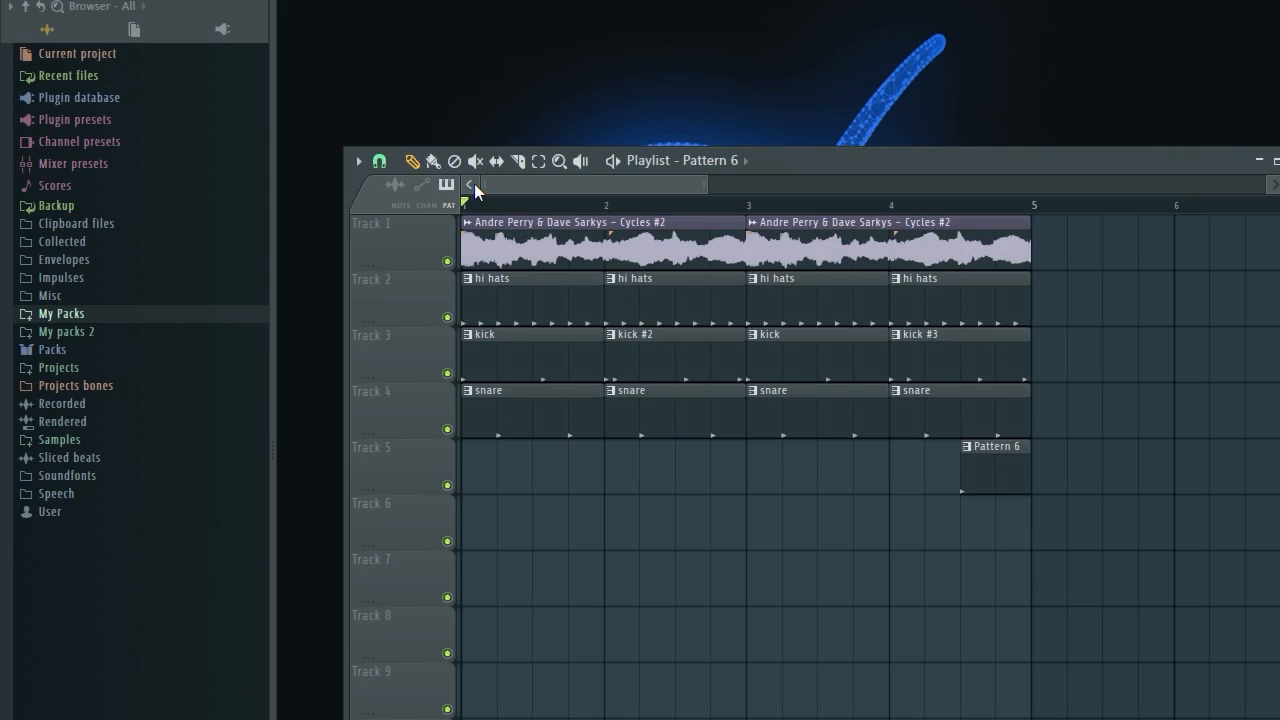
Load Maximus into Slot 1 of the mixer's Master track.
double_click(510, 222)
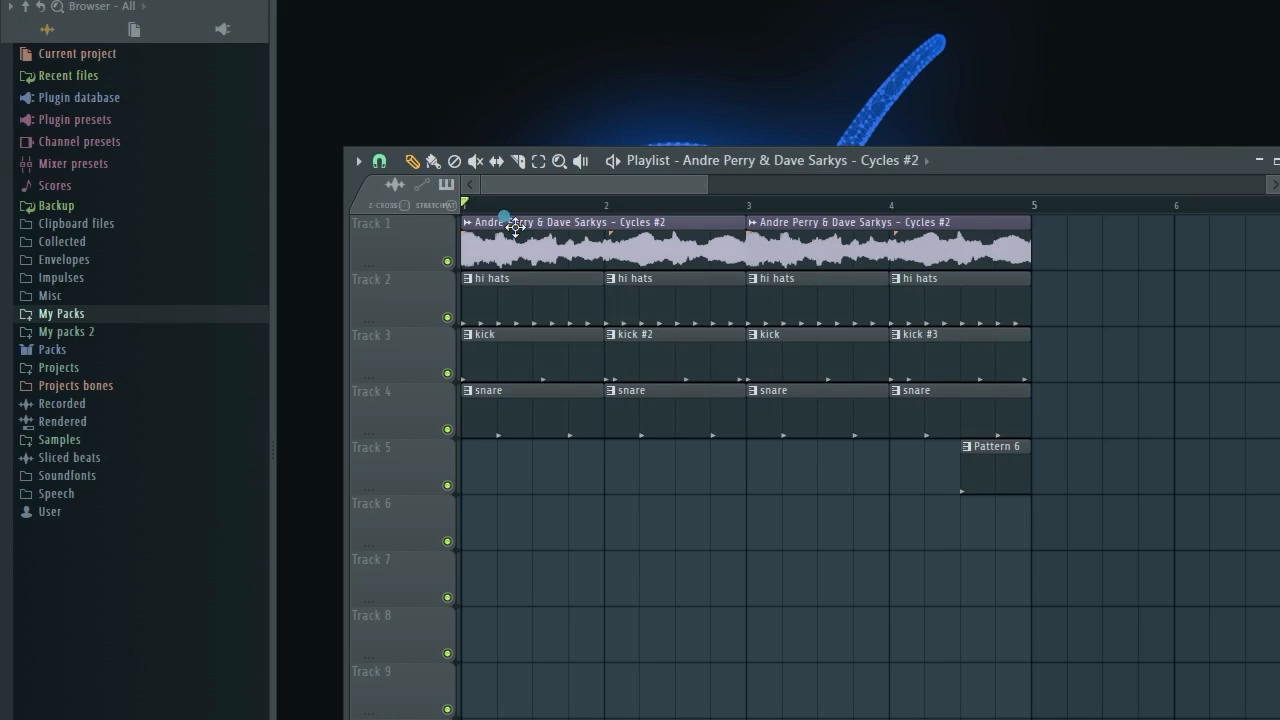
click(650, 185)
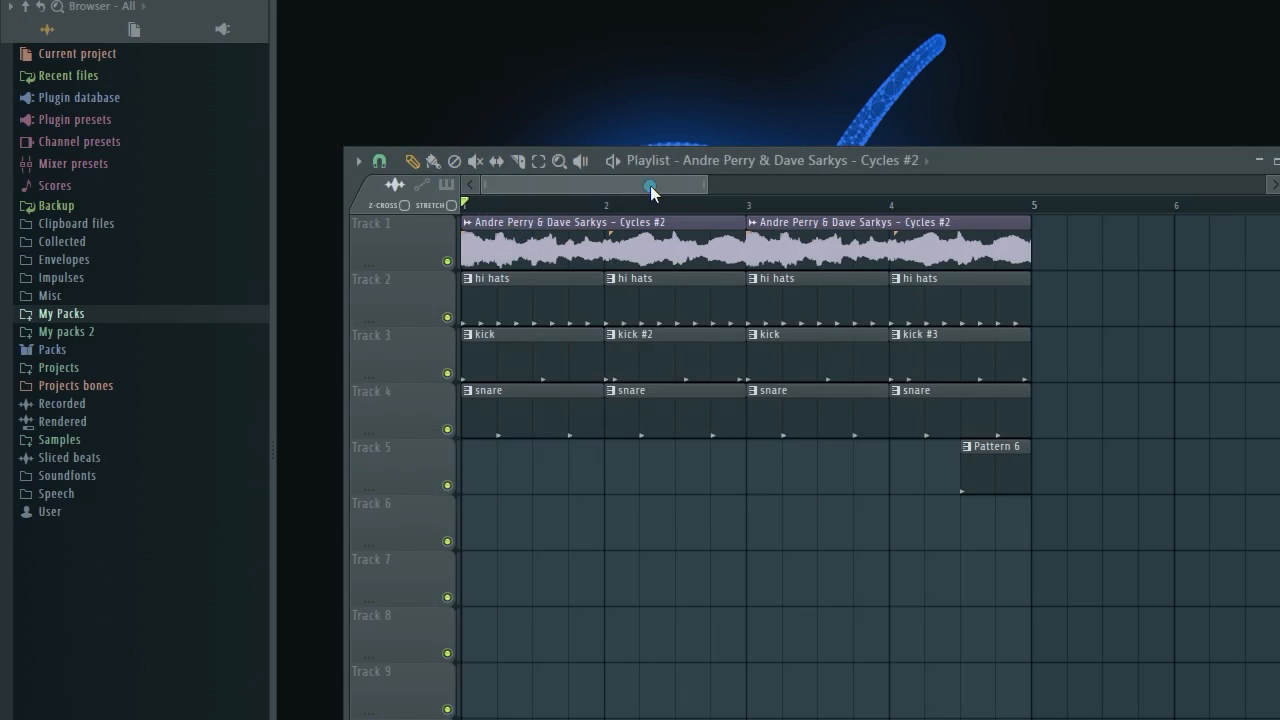
key(F9)
click(331, 209)
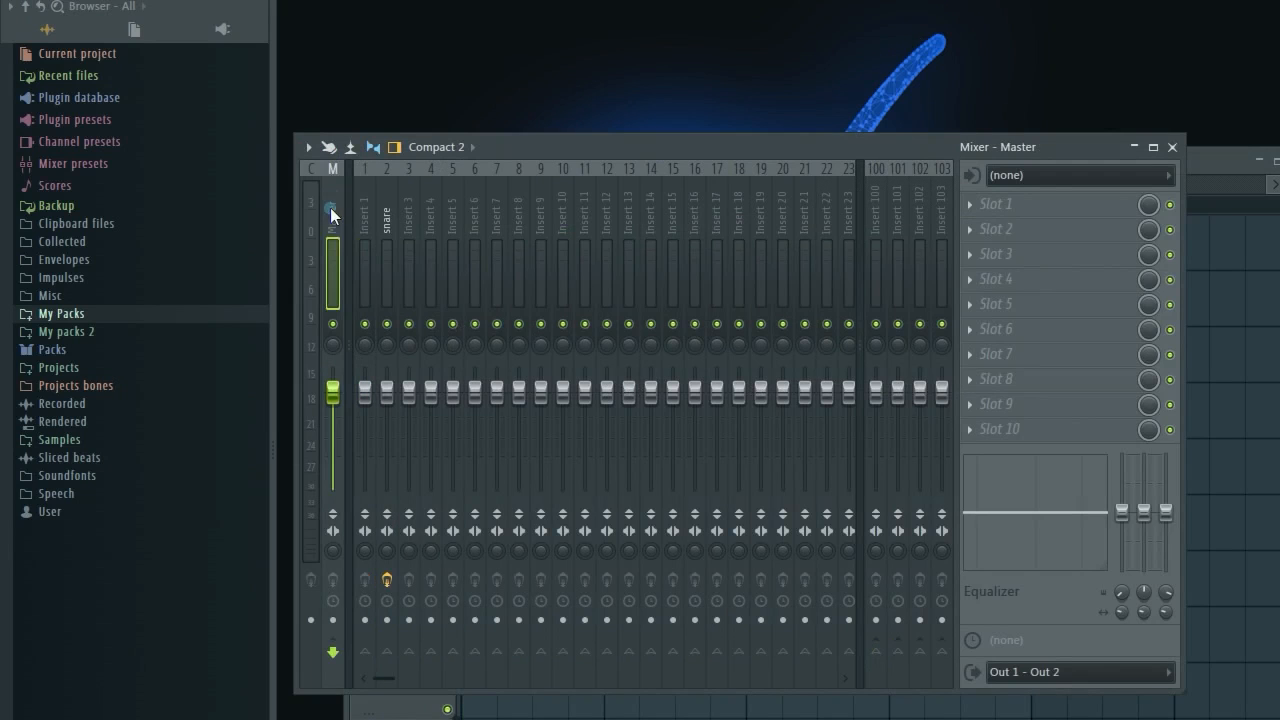
click(970, 204)
mouse_move(1044, 505)
click(1168, 527)
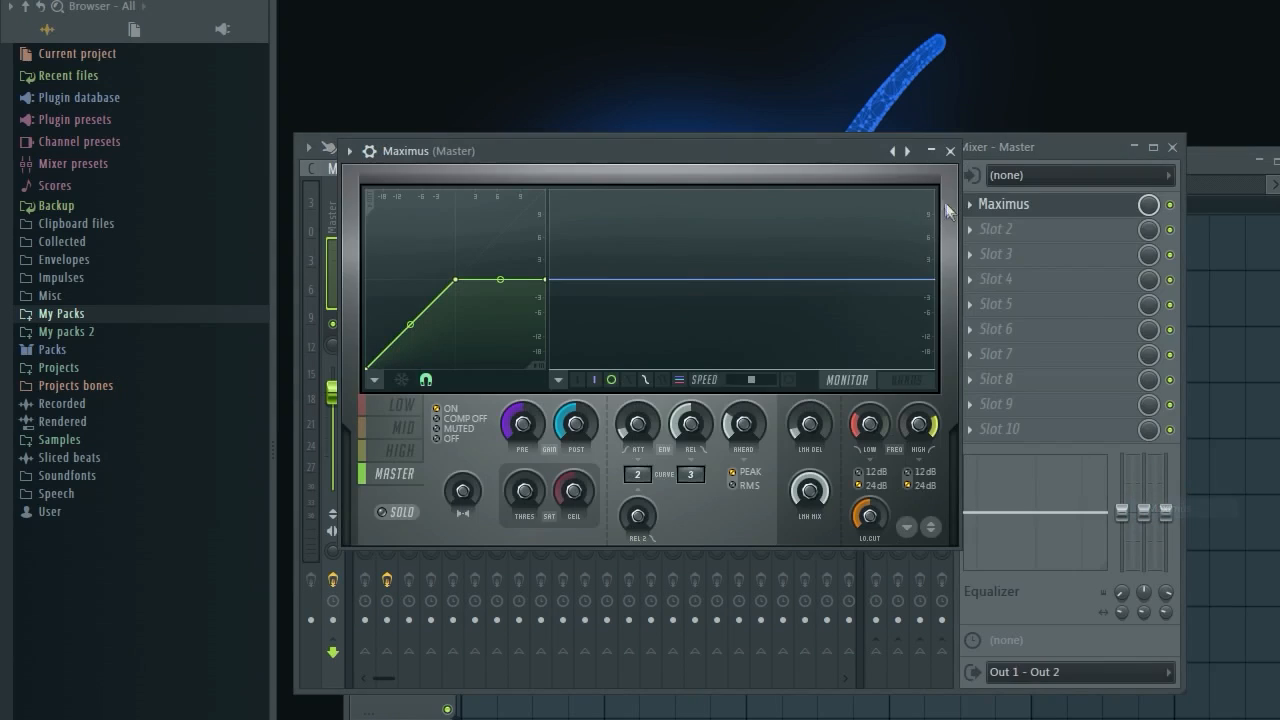
Apply the Clear master RMS mastering preset to Maximus and play the arrangement in the playlist.
click(910, 151)
mouse_move(972, 218)
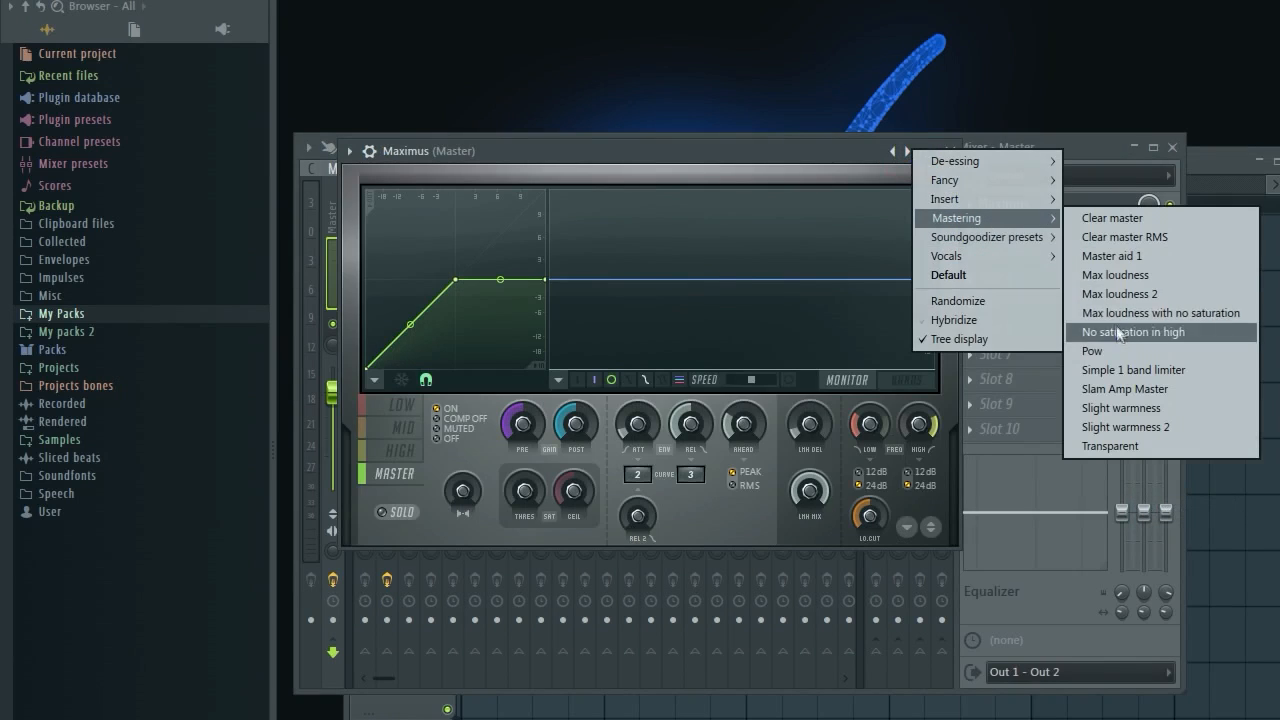
click(1100, 237)
click(945, 151)
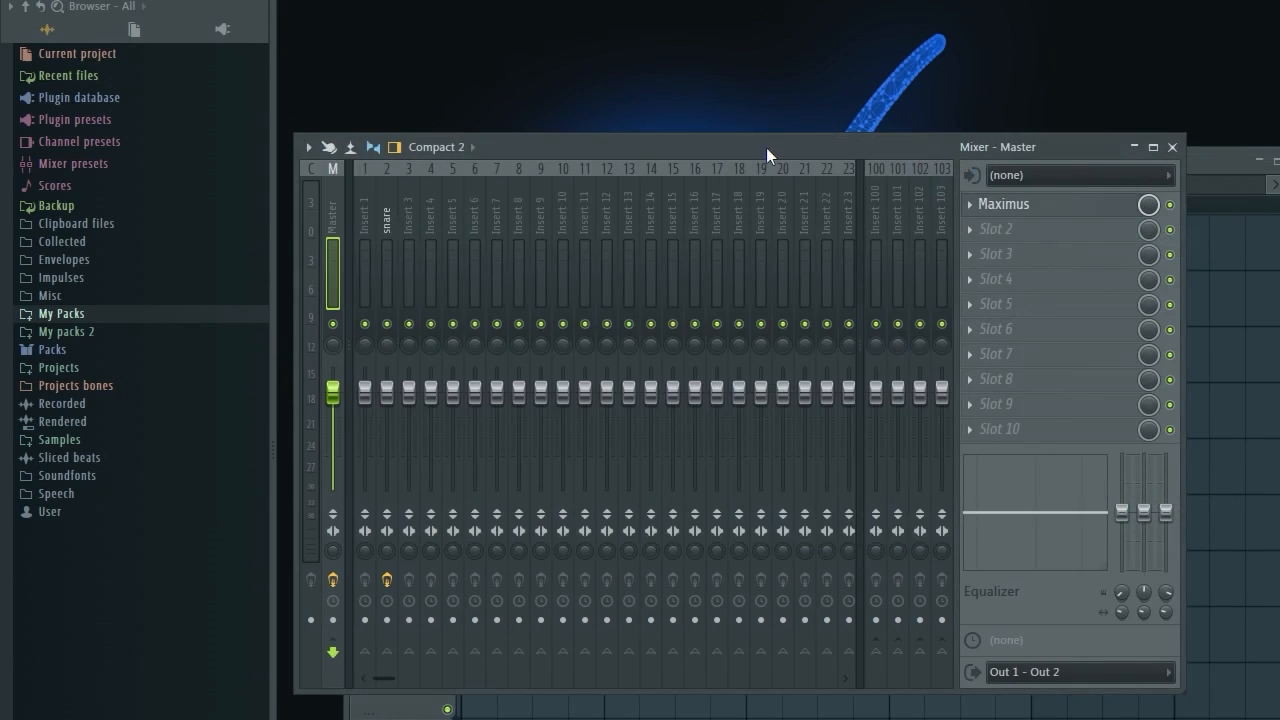
click(1218, 165)
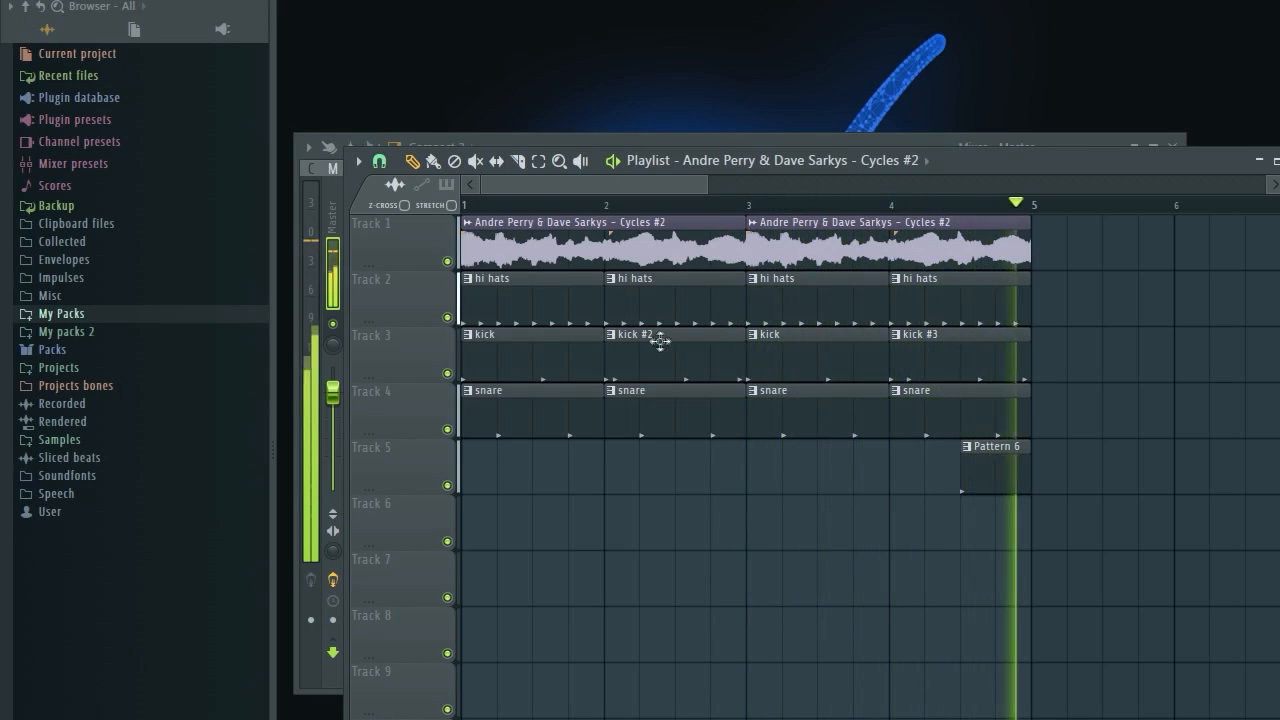
Set the loop's time stretching to 1 bar, fill bars 2 and 4 of Track 1 with loop clips, and play the arrangement.
double_click(609, 268)
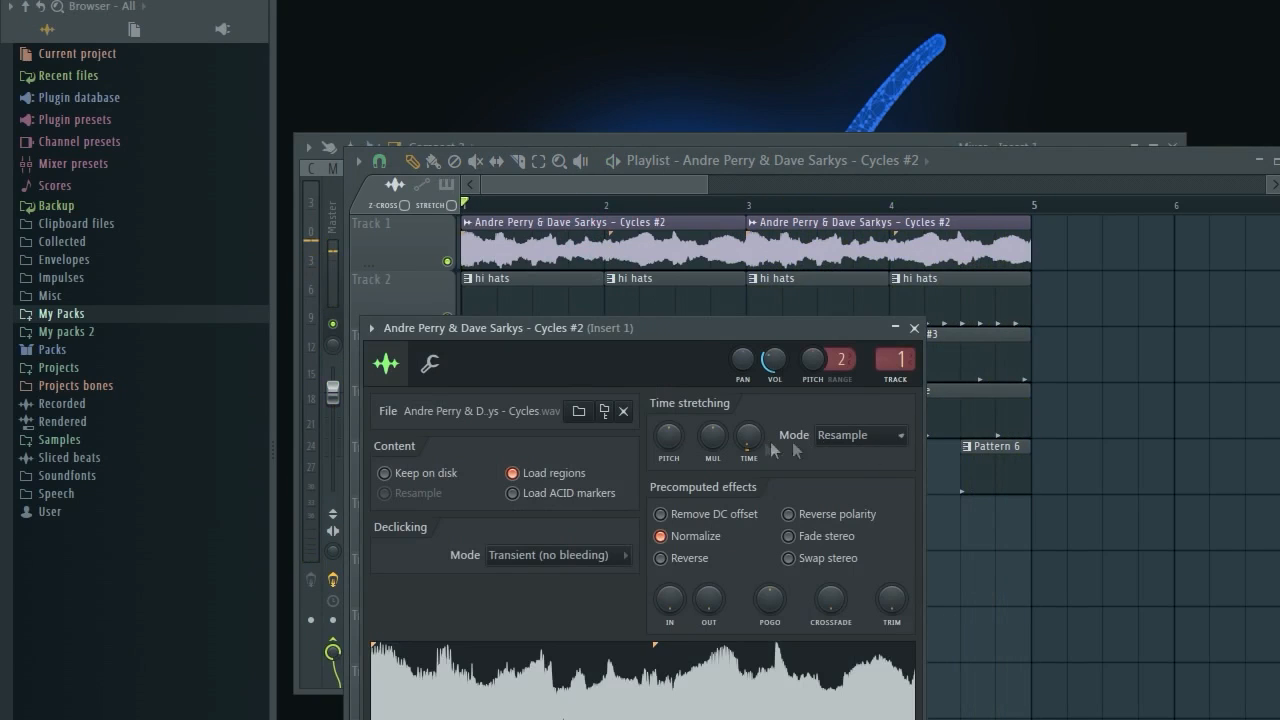
right_click(757, 441)
click(807, 537)
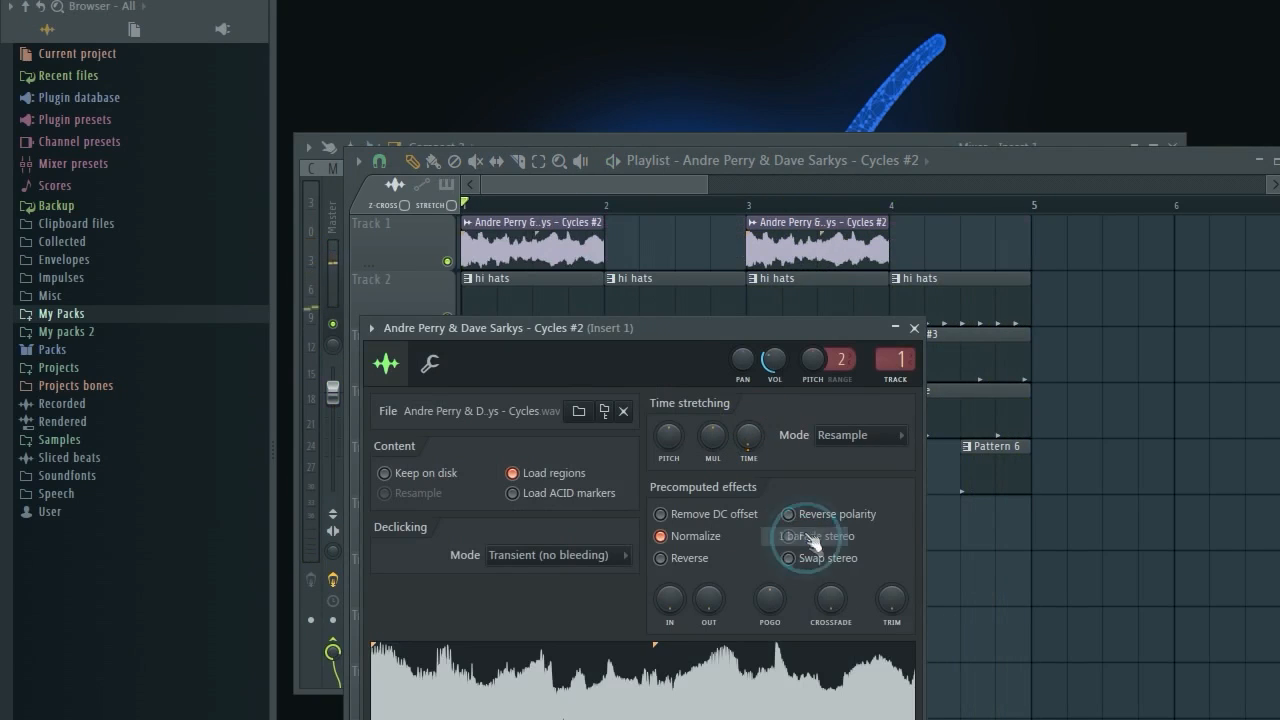
key(Escape)
key(space)
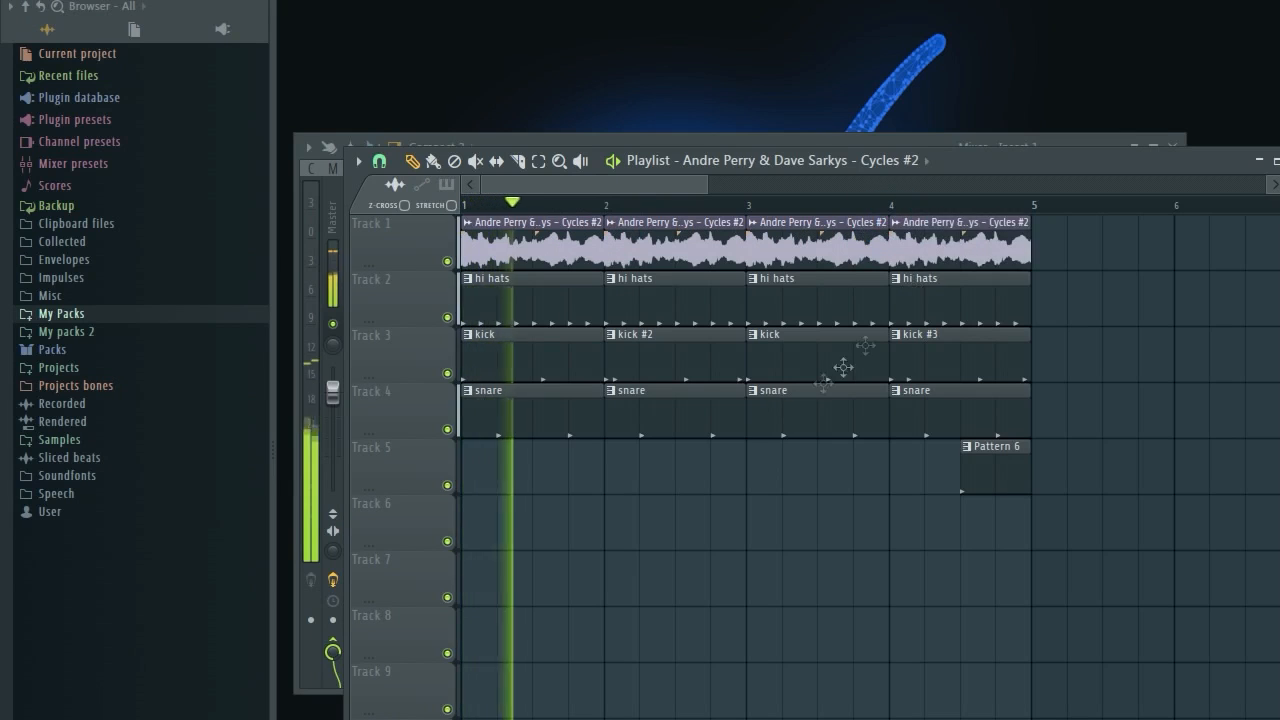
double_click(565, 250)
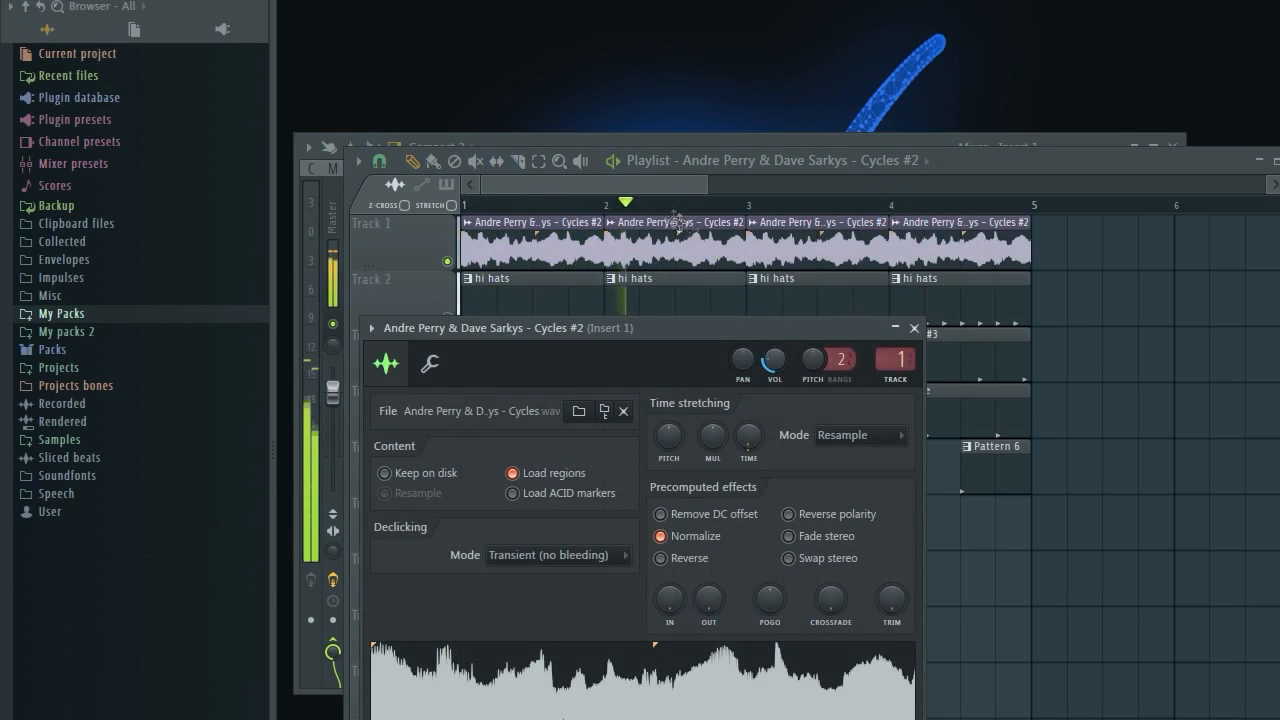
key(Escape)
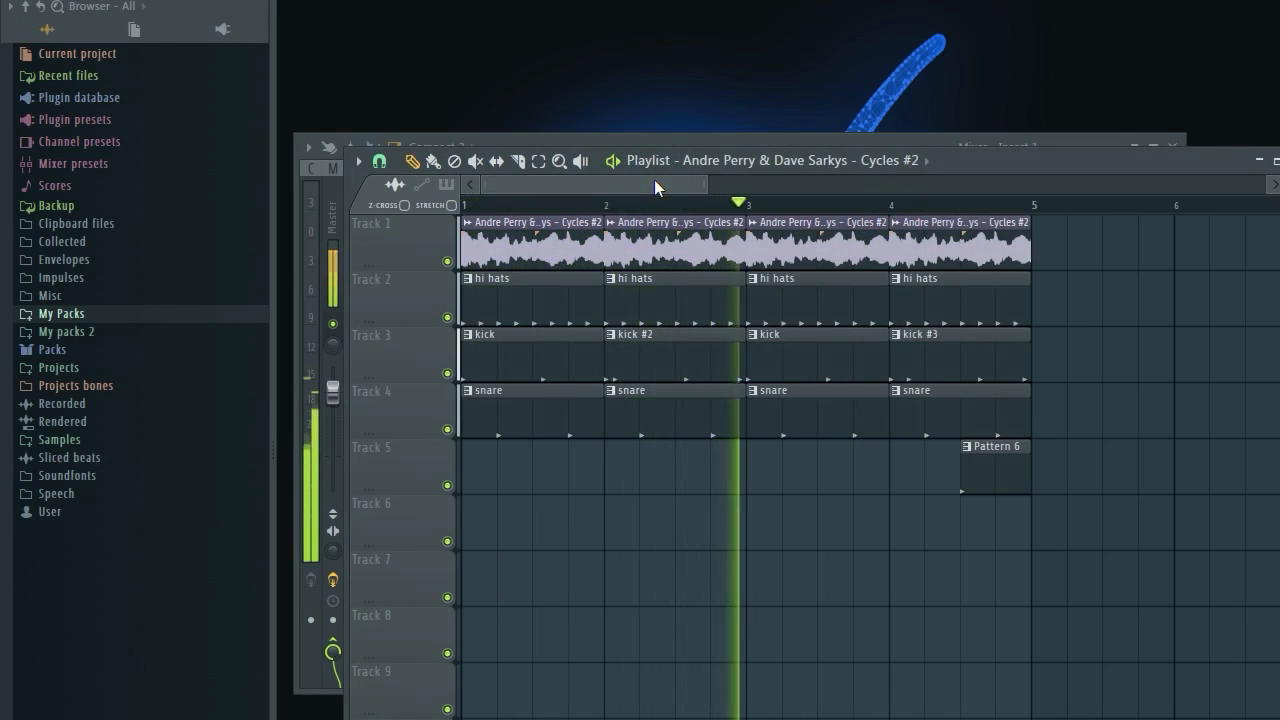
Stop playback, remove the extra loop clips, stretch the loop to 2 bars, and place a second loop clip at bar 3 of Track 1.
key(space)
right_click(643, 225)
double_click(543, 240)
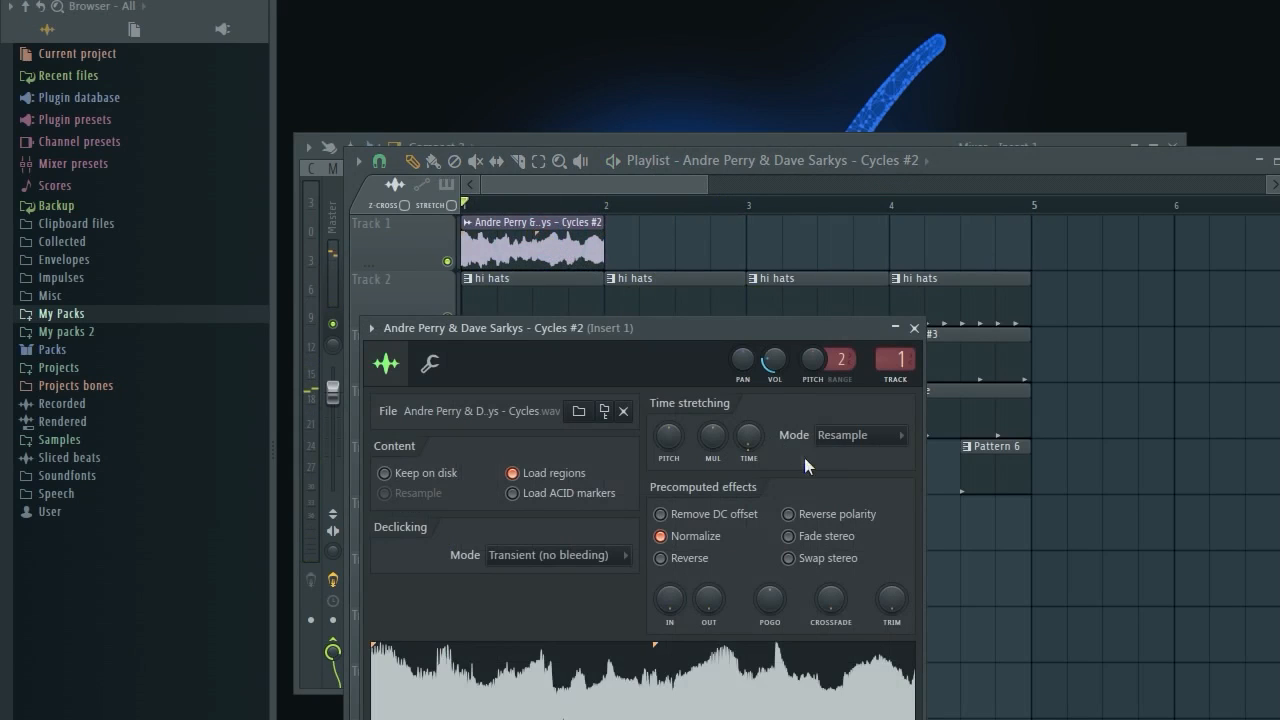
right_click(749, 437)
click(775, 546)
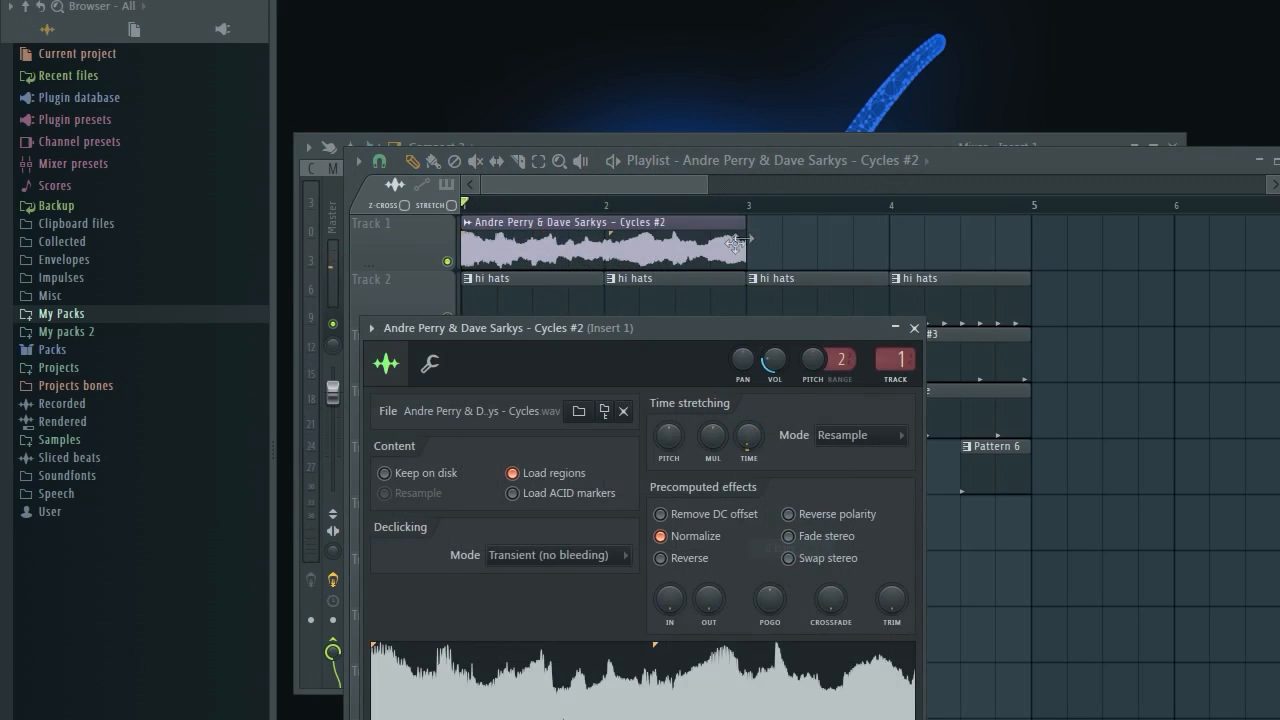
click(775, 248)
Set the loop's time-stretching mode to e3 generic, lower its stretch pitch, and listen to it within the arrangement.
double_click(690, 233)
click(855, 435)
click(846, 508)
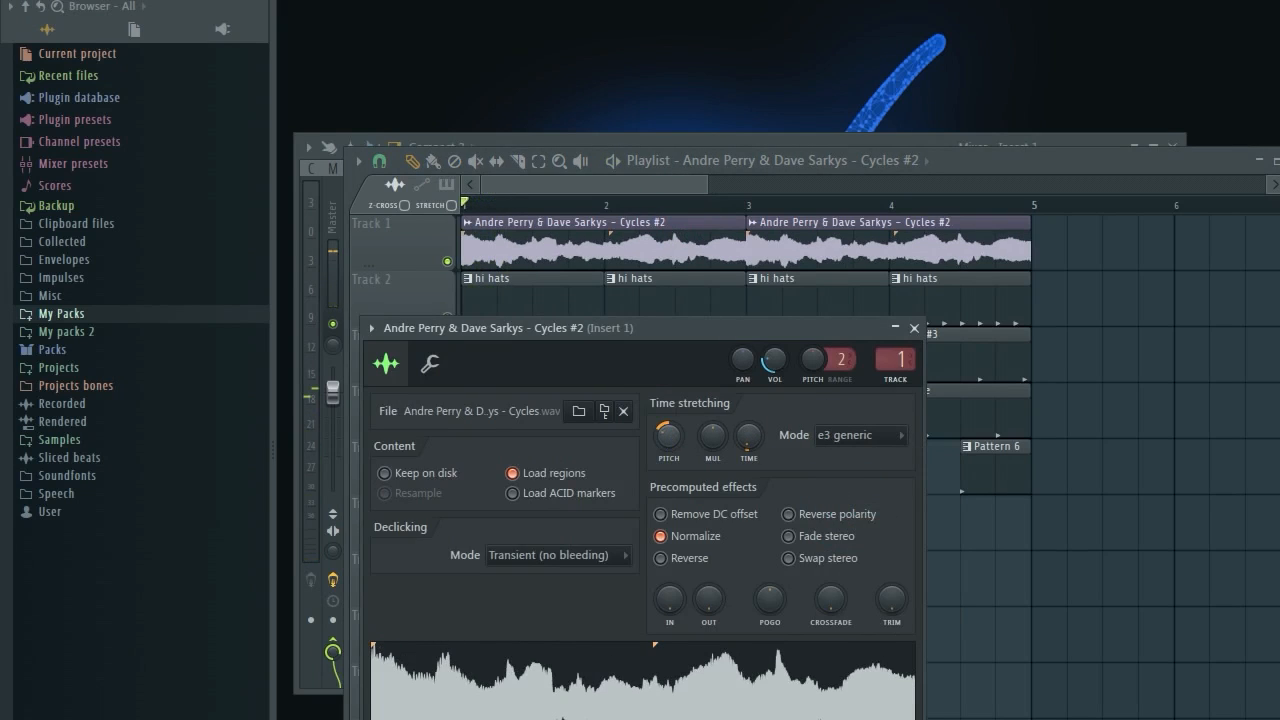
drag(664, 436, 664, 440)
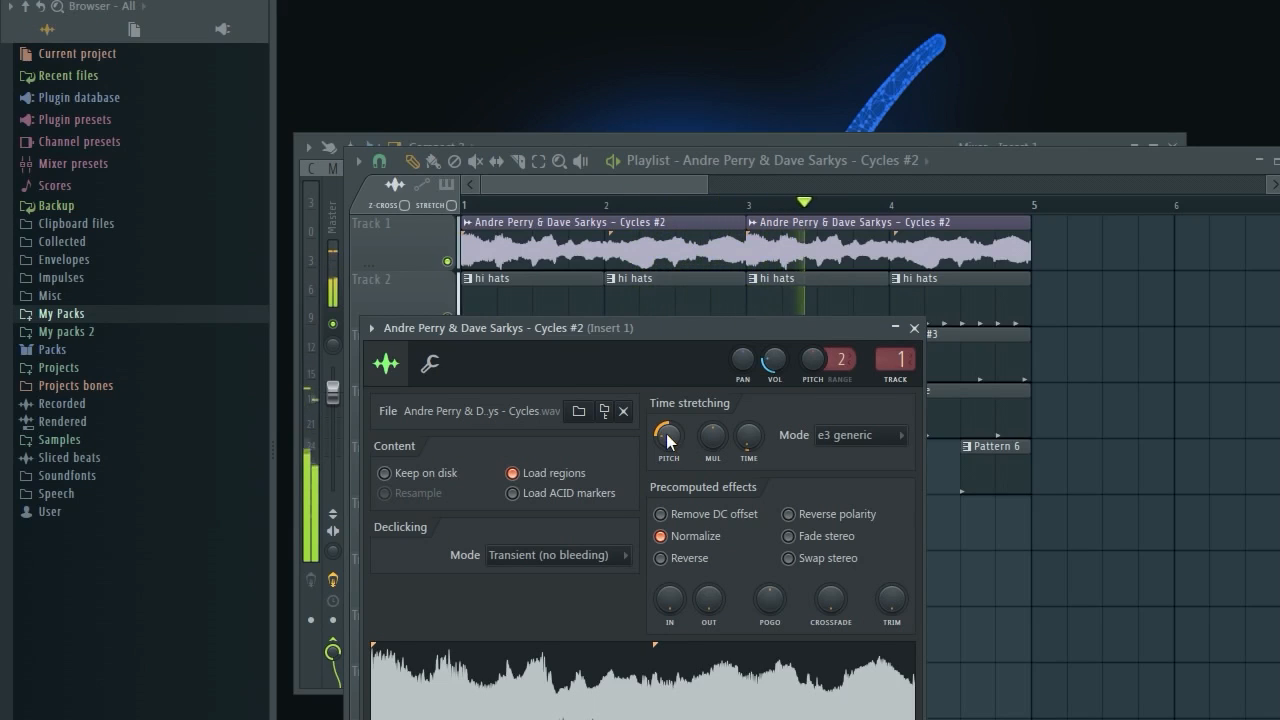
drag(664, 440, 668, 441)
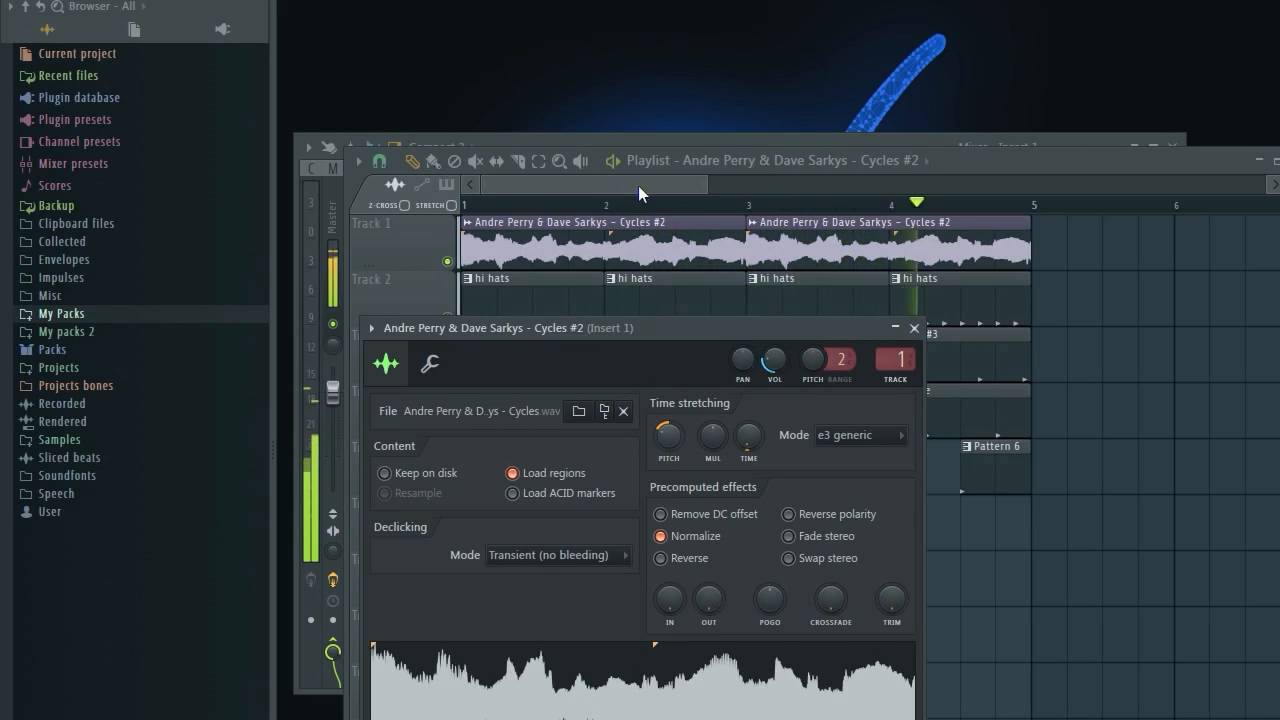
key(Escape)
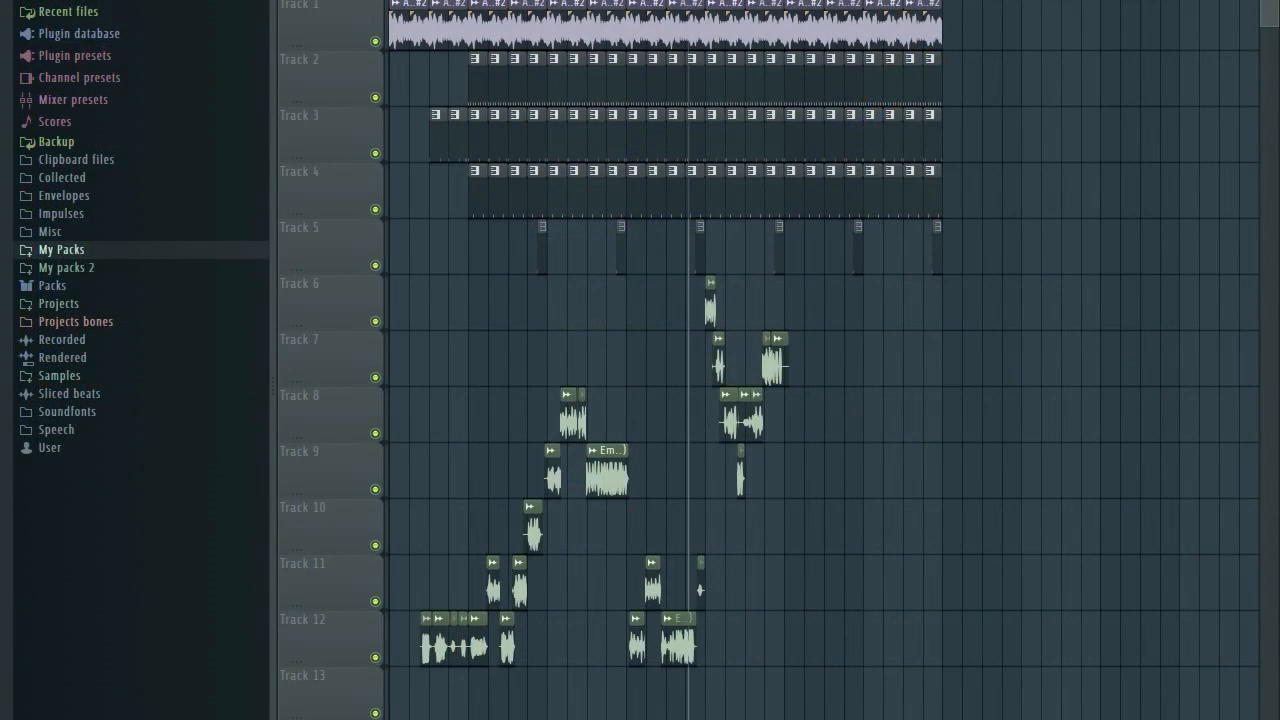
Mute the vocal tracks so only Tracks 1 to 5 stay active, and play the beat on its own.
scroll(385, 97, up, 4)
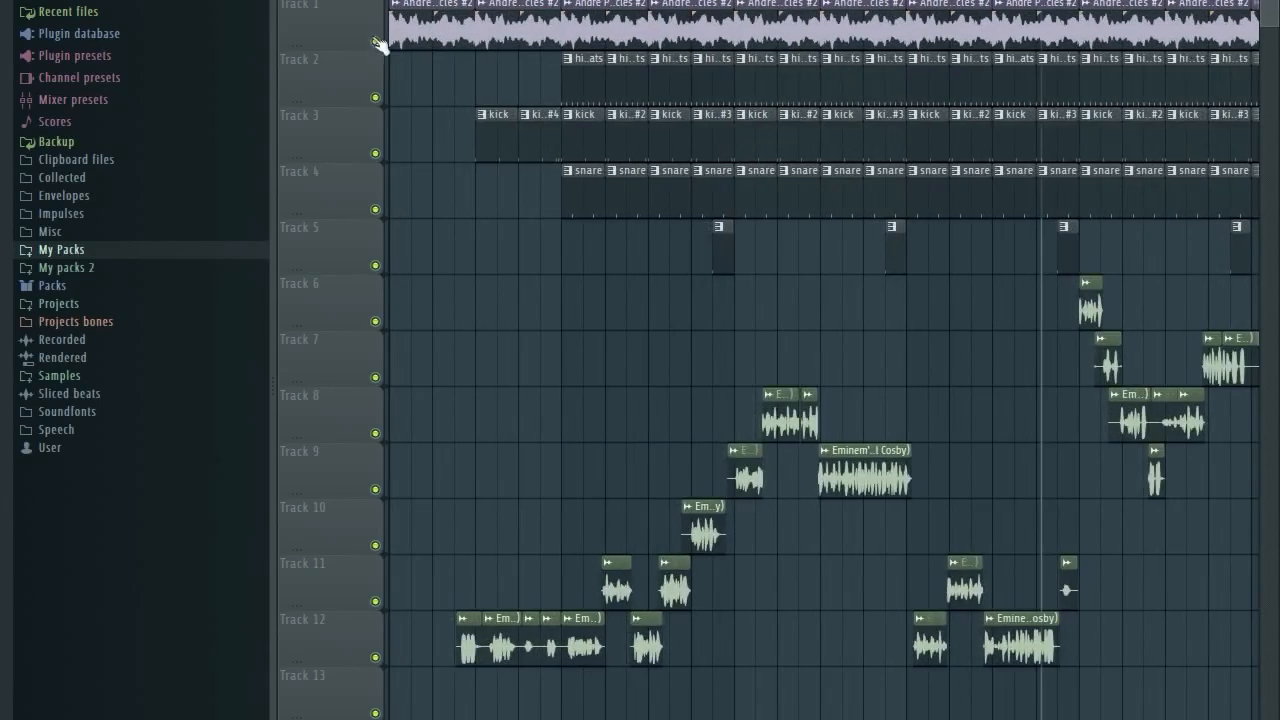
click(378, 97)
click(378, 155)
click(376, 209)
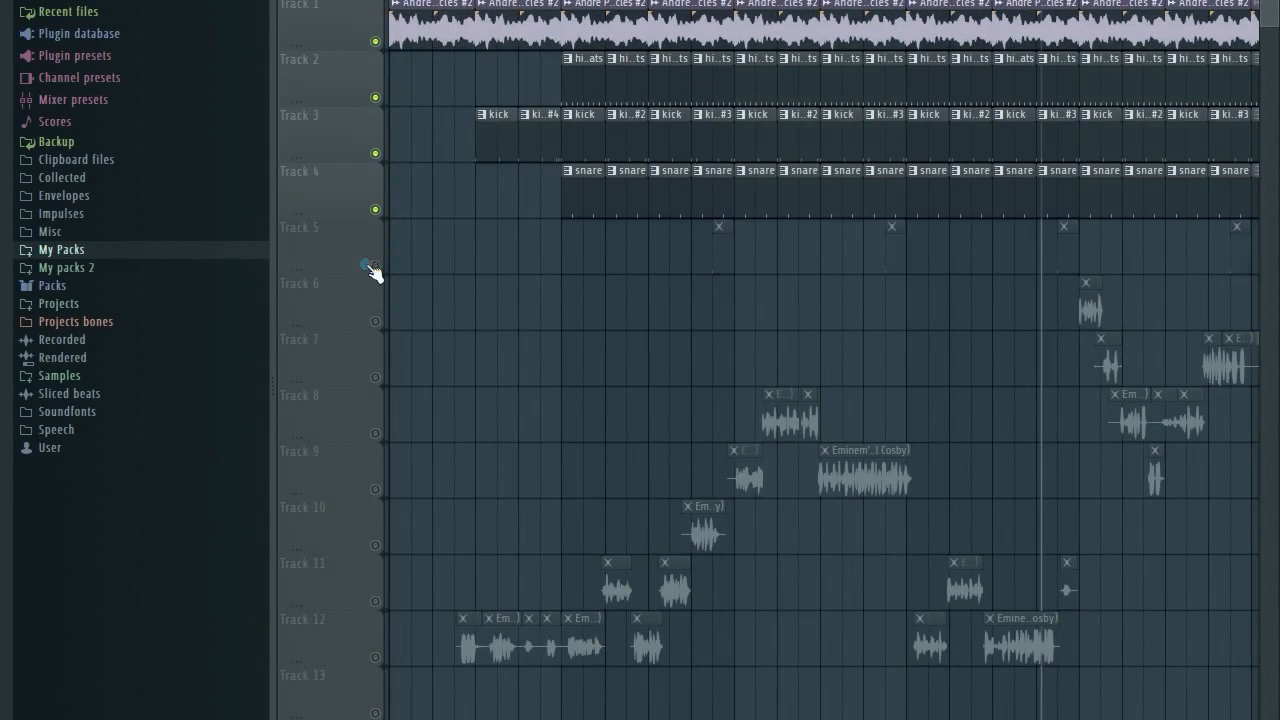
click(373, 266)
scroll(500, 80, down, 4)
key(space)
scroll(491, 42, up, 3)
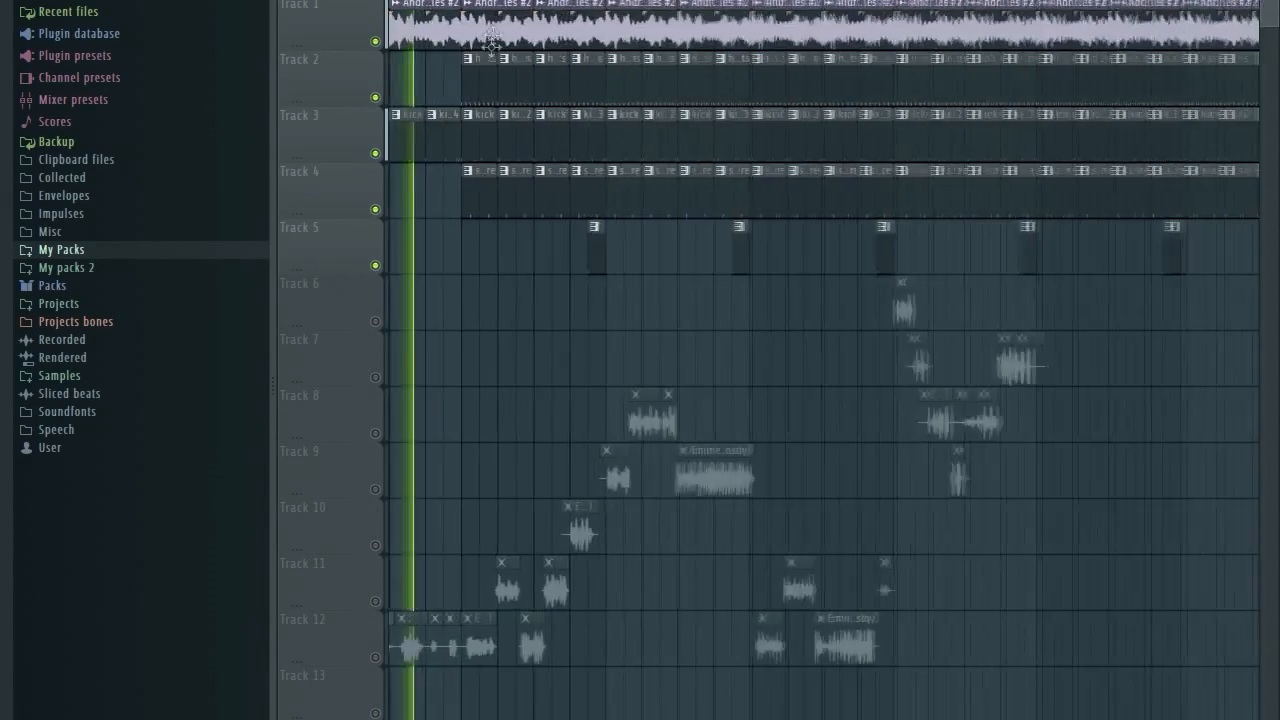
scroll(491, 42, up, 3)
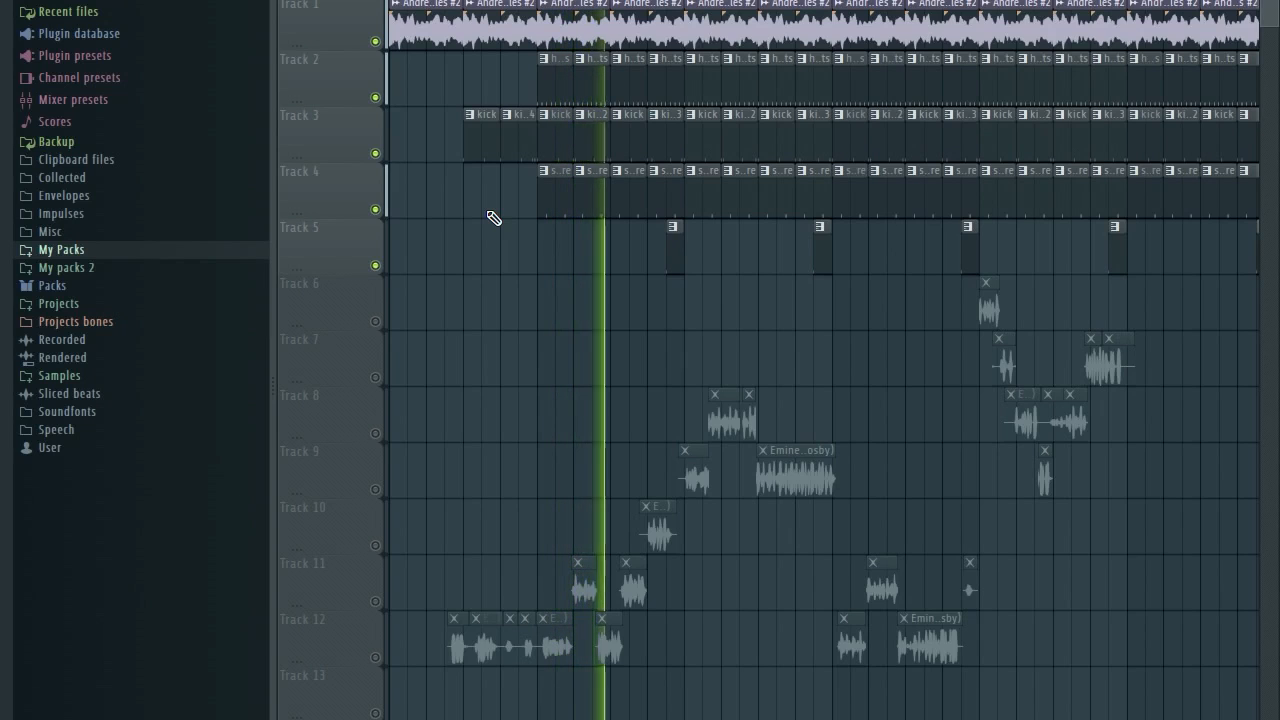
scroll(690, 132, down, 2)
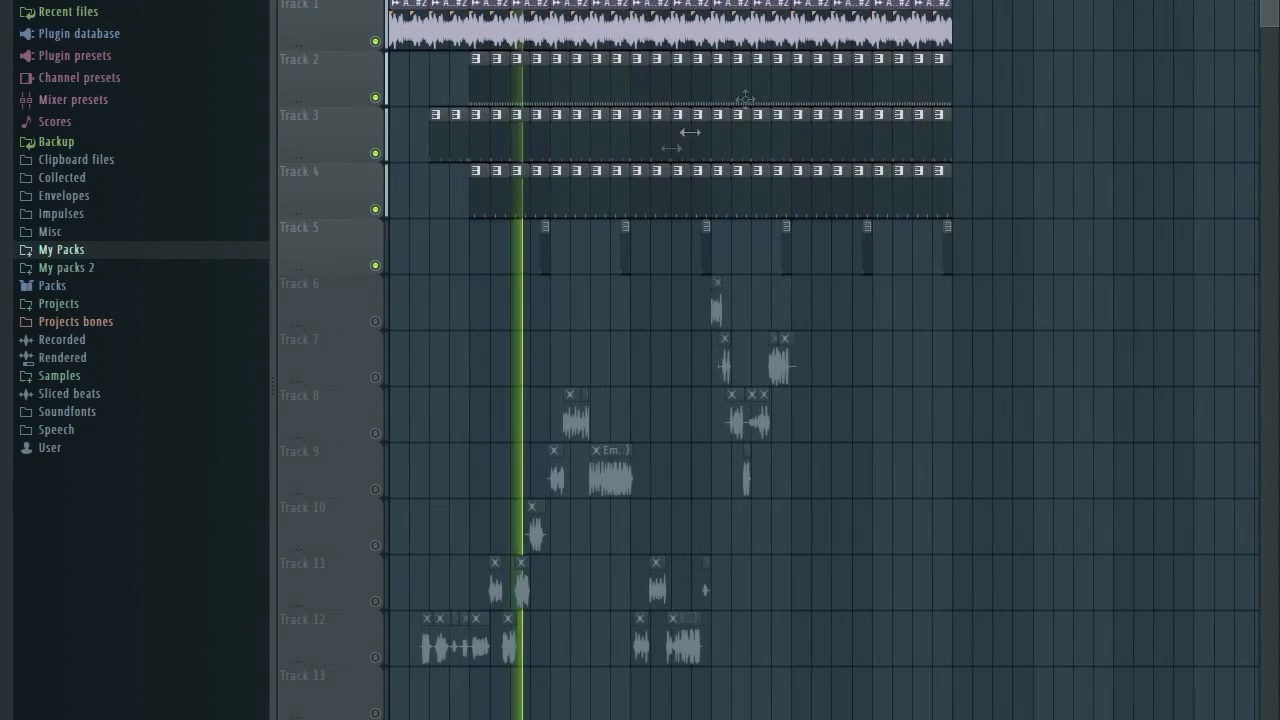
key(space)
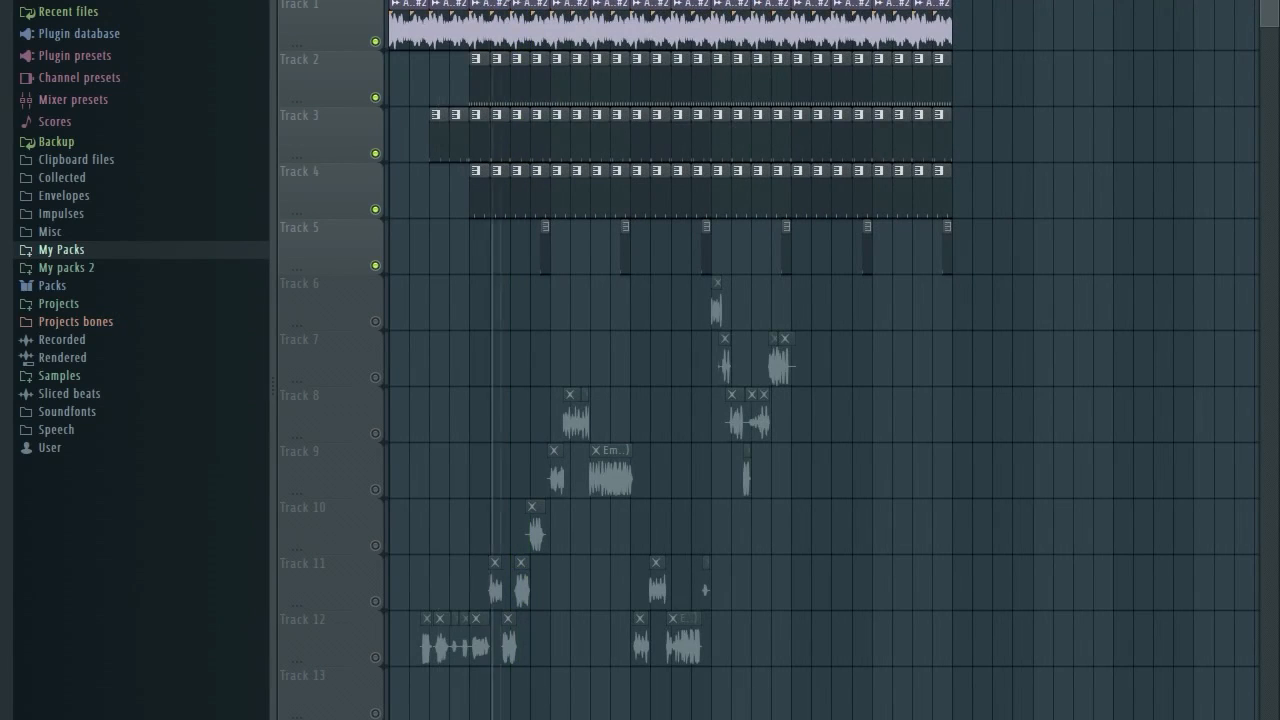
Unmute all the vocal tracks below Track 5 in the playlist.
scroll(524, 151, up, 2)
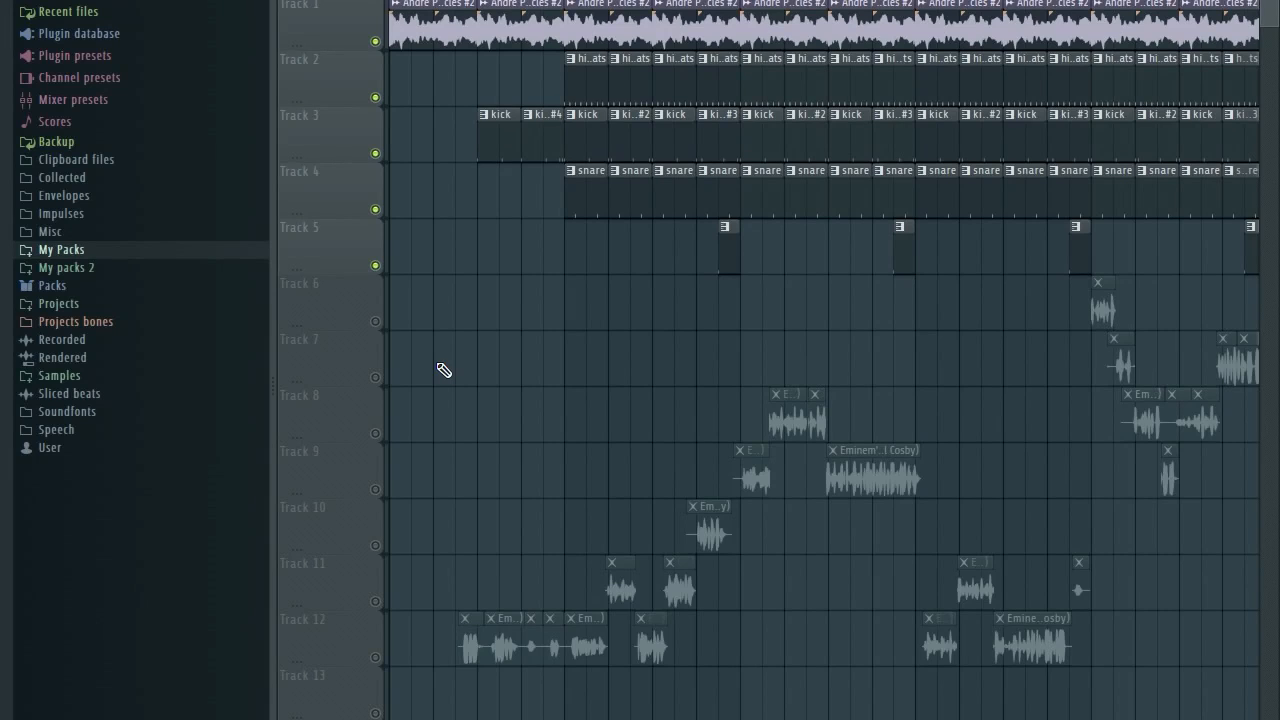
scroll(750, 438, down, 2)
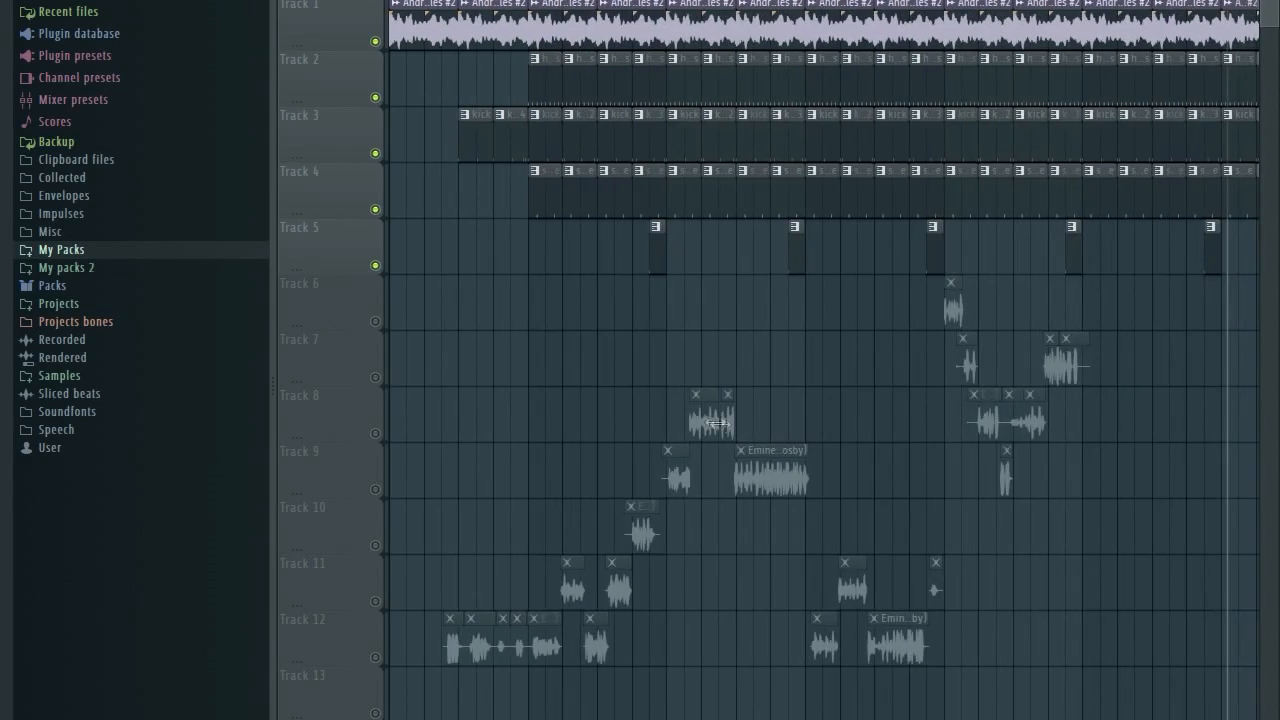
click(376, 266)
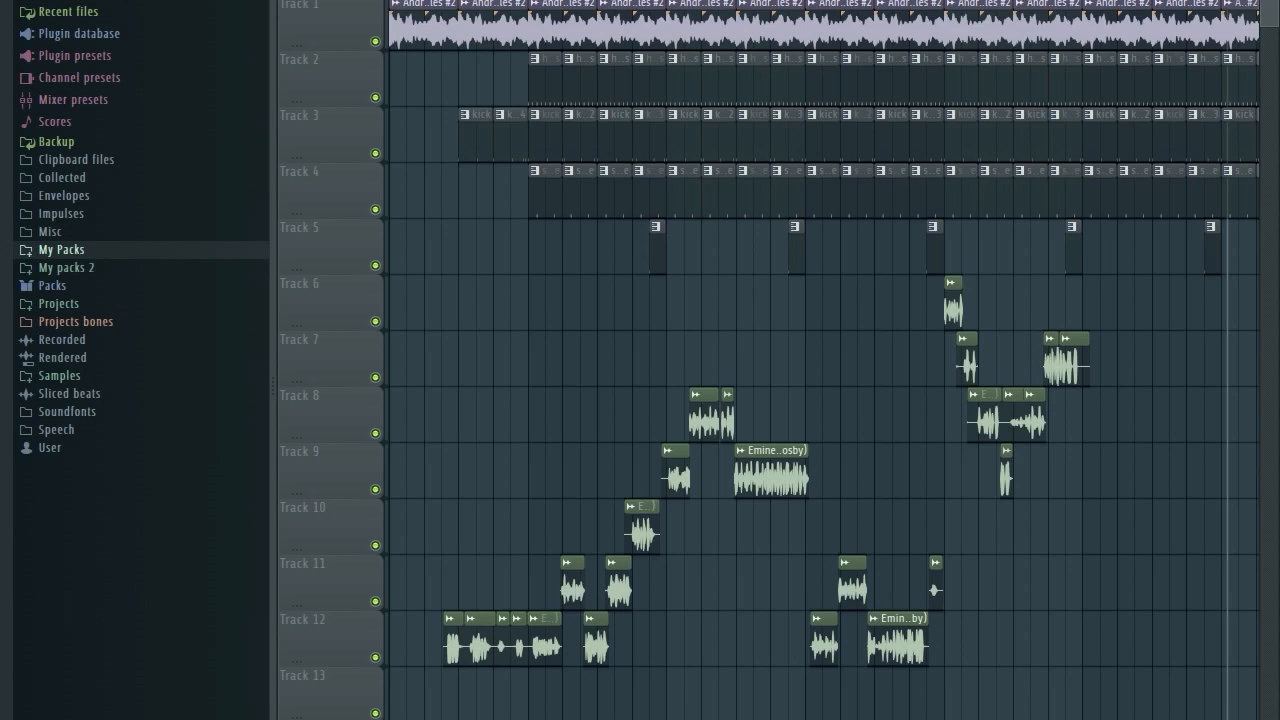
Play the full arrangement with the vocal clips on Tracks 6 to 12, and stop playback after the last vocal clip.
key(space)
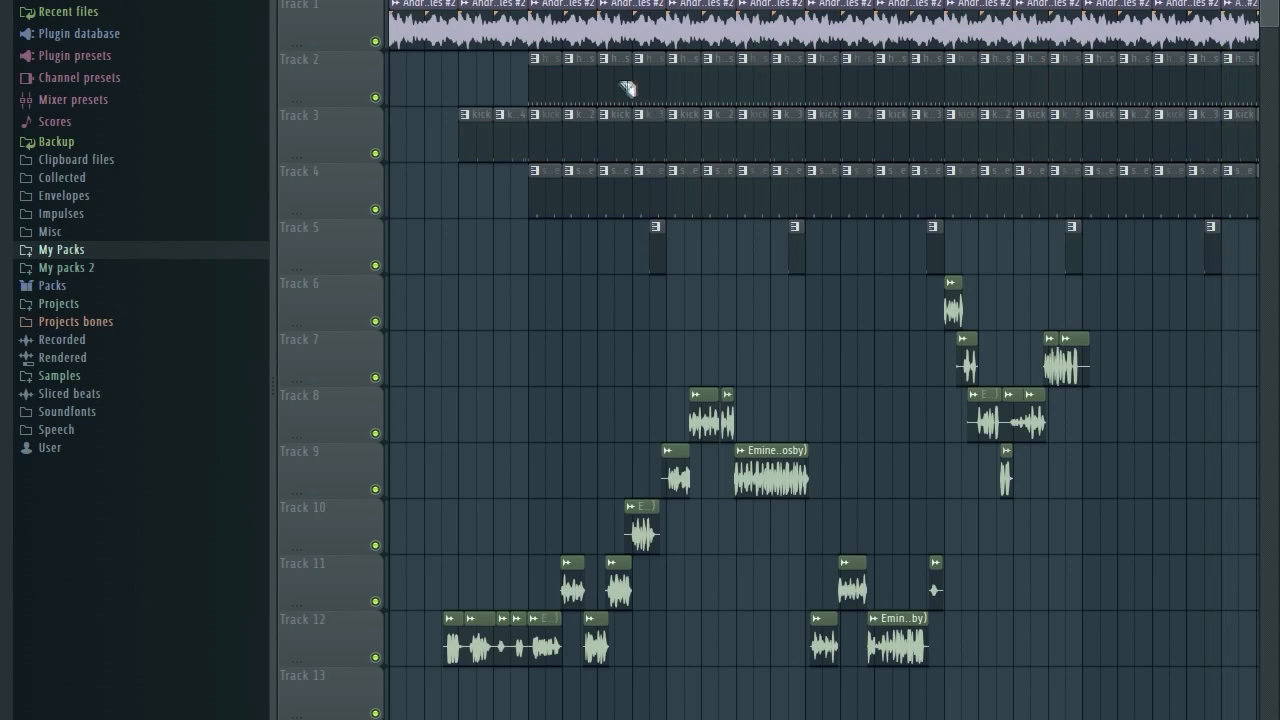
scroll(629, 88, down, 2)
scroll(562, 88, up, 2)
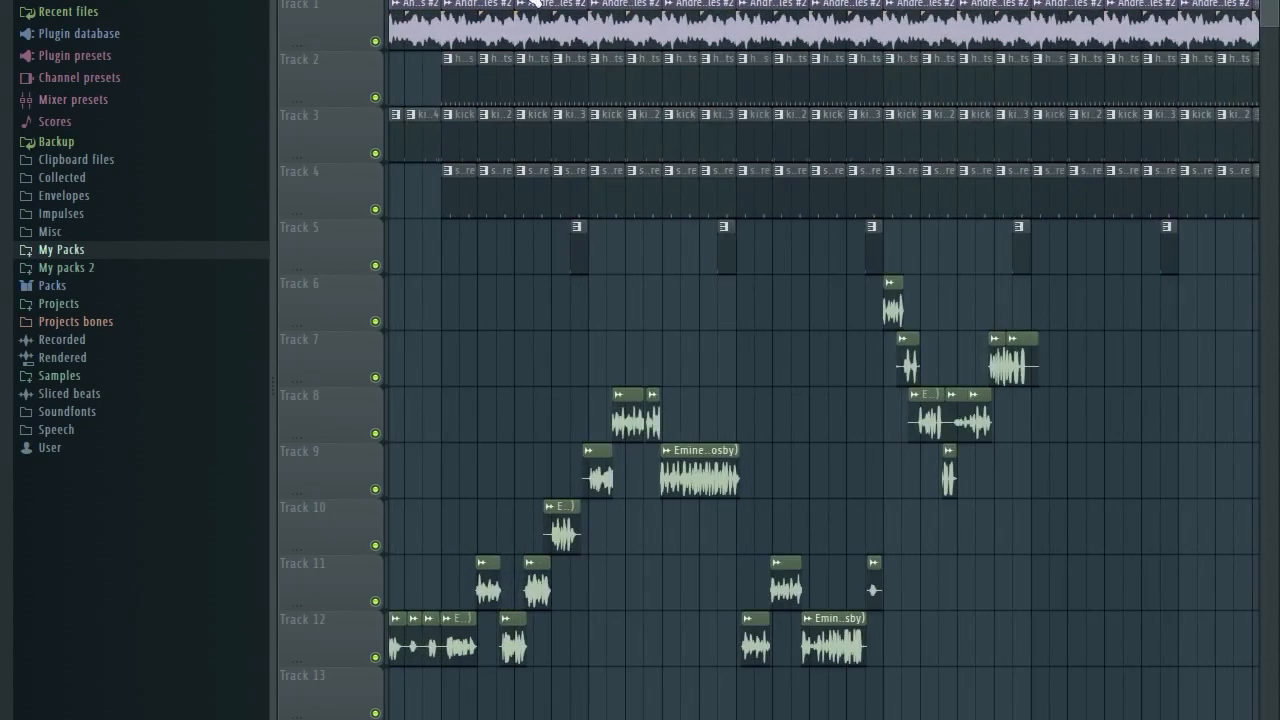
key(space)
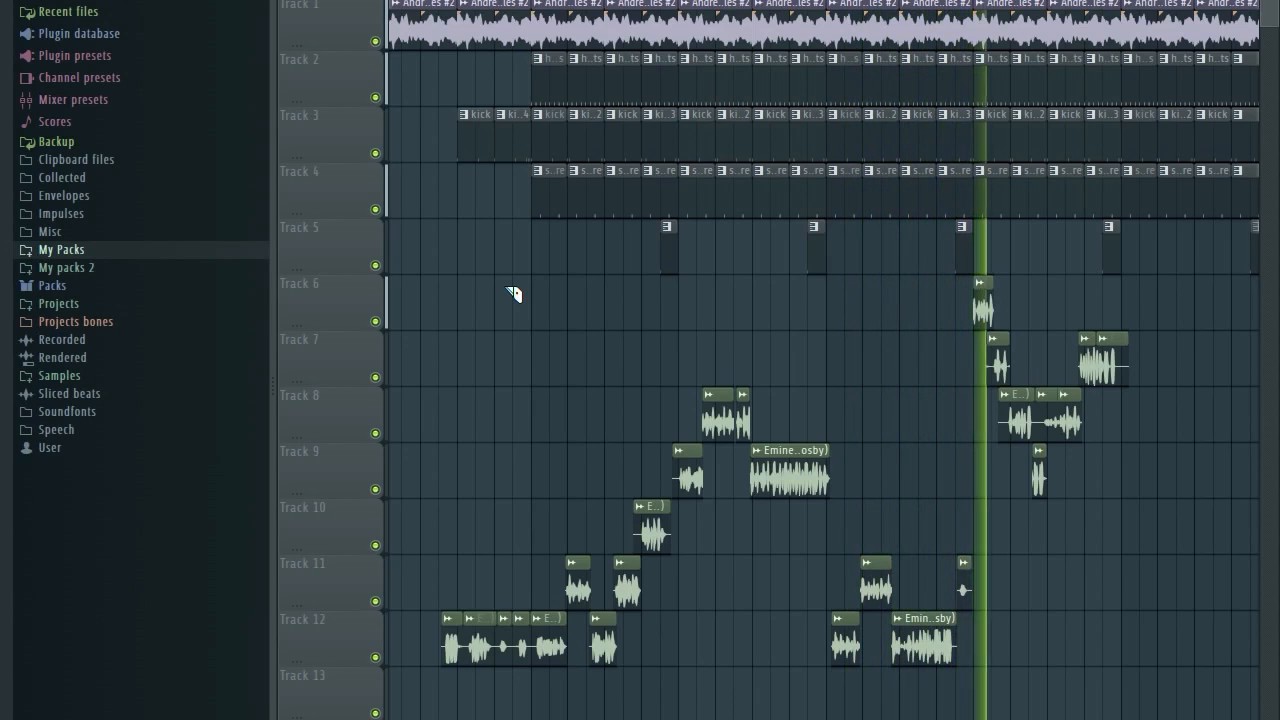
scroll(592, 304, down, 2)
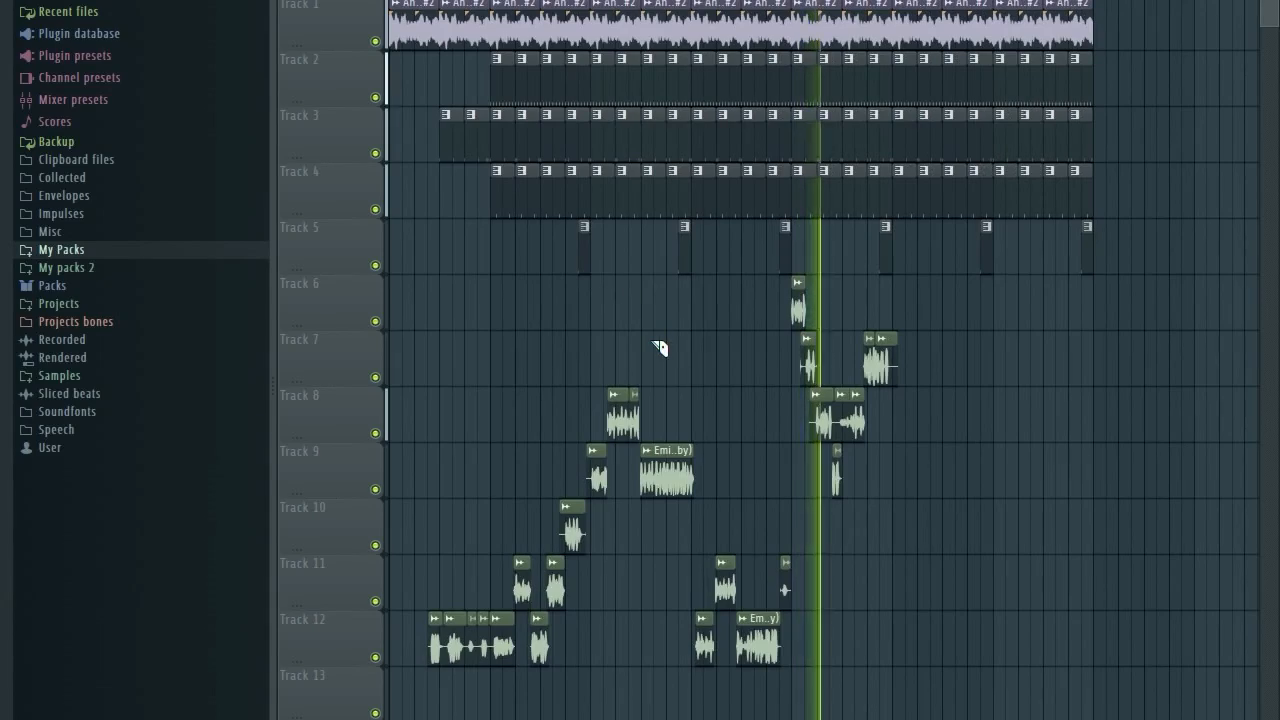
scroll(658, 347, up, 2)
scroll(822, 360, right, 4)
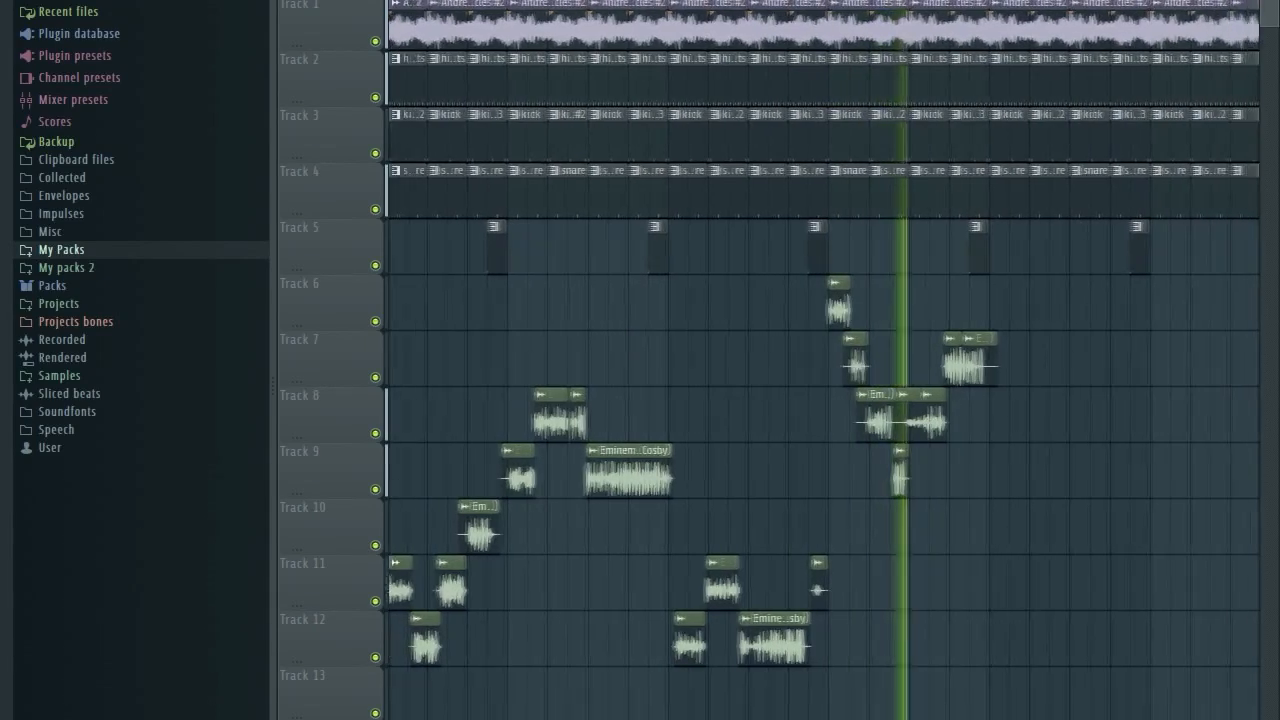
scroll(822, 360, right, 1)
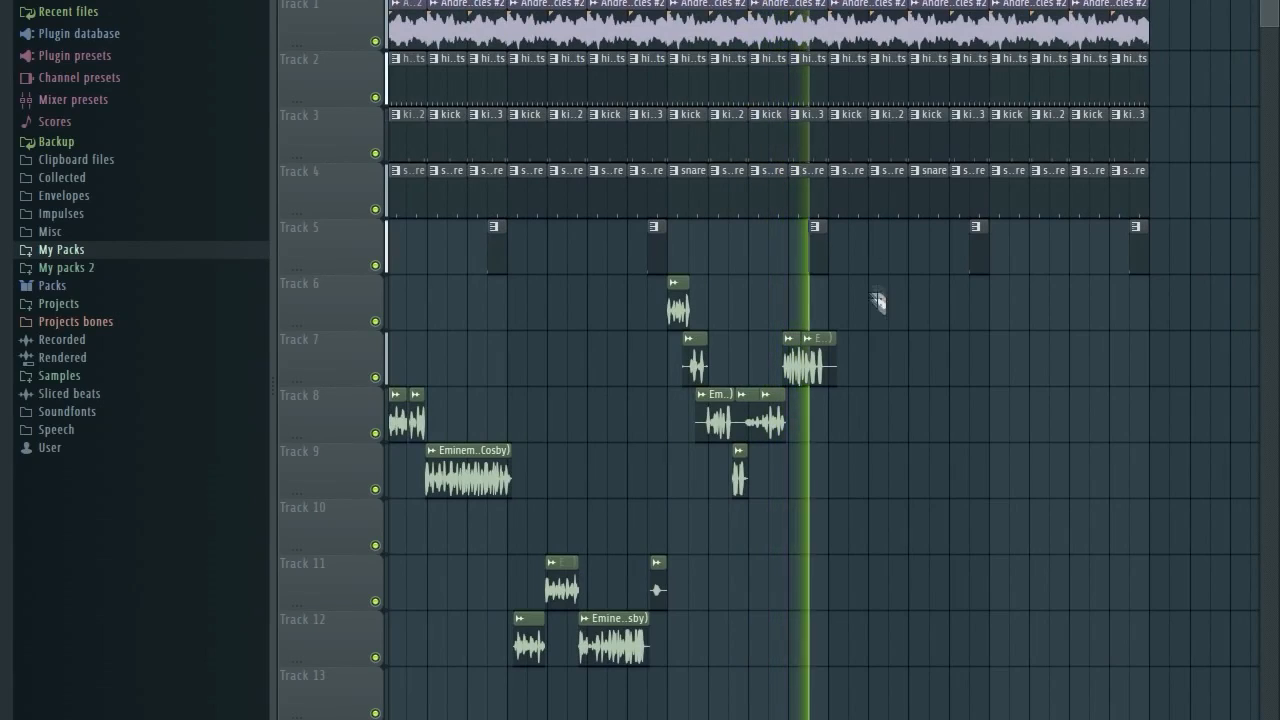
scroll(886, 308, up, 2)
scroll(900, 326, down, 2)
scroll(900, 328, down, 2)
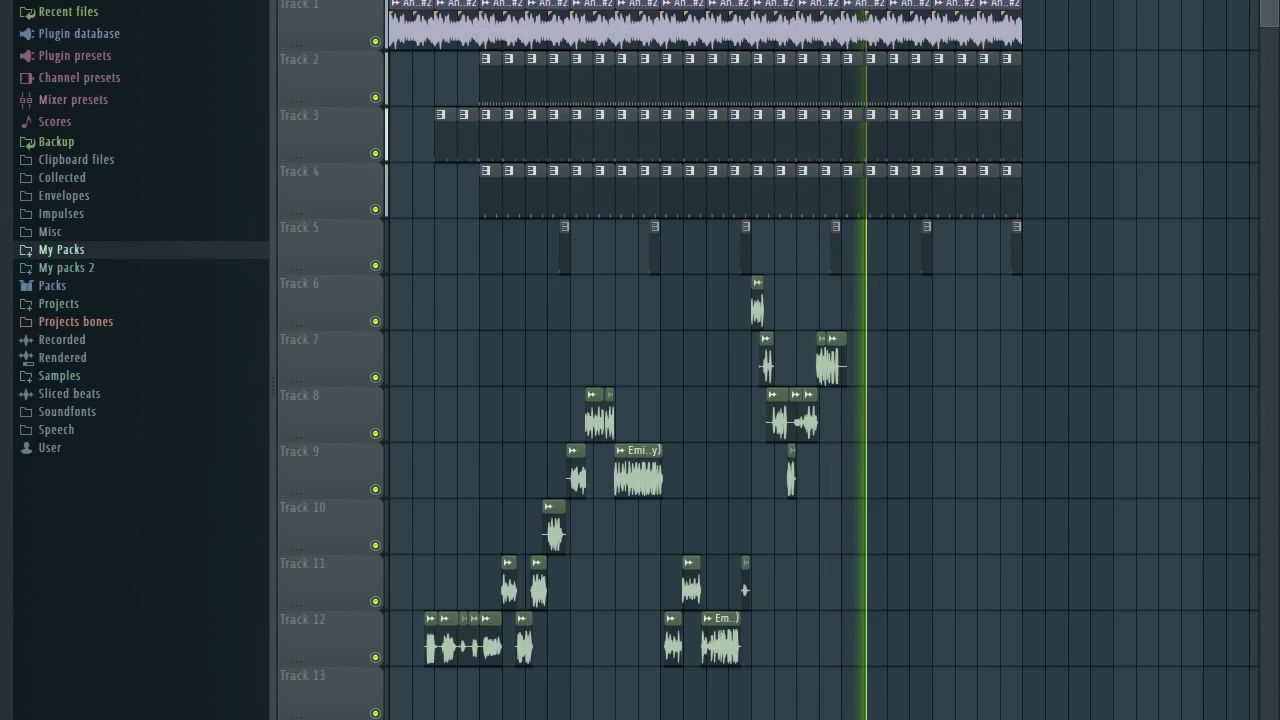
key(space)
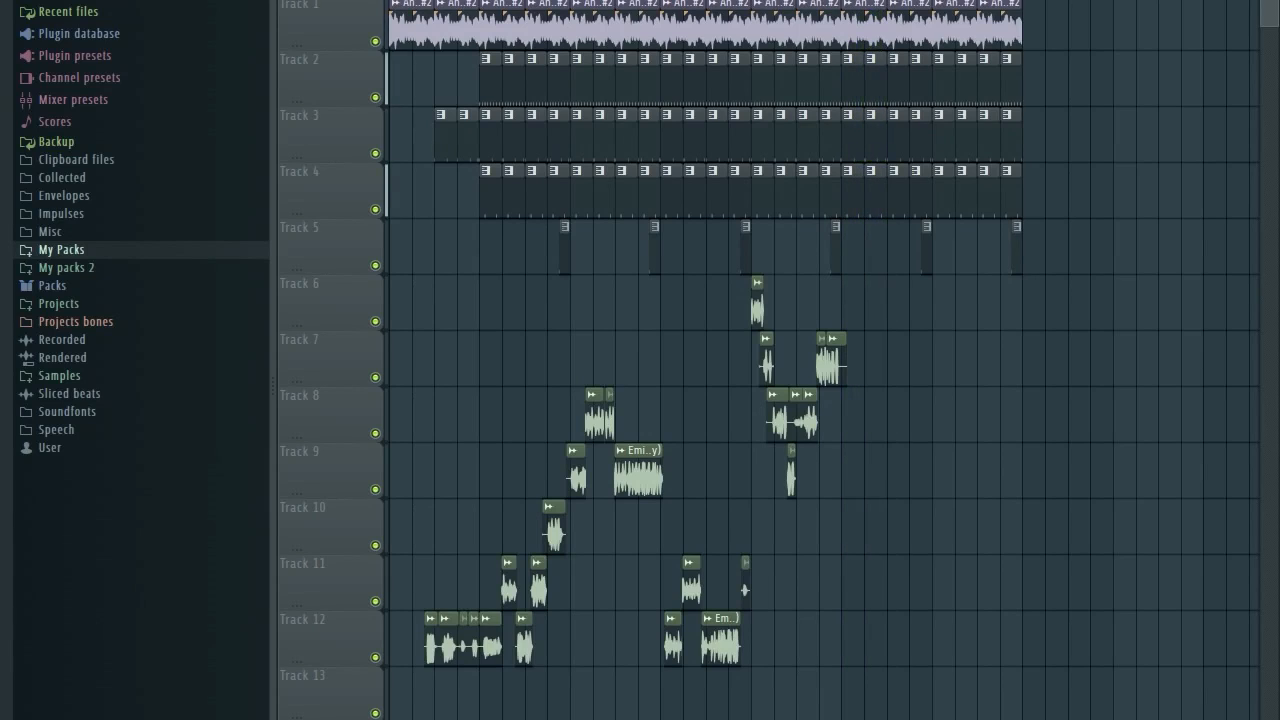